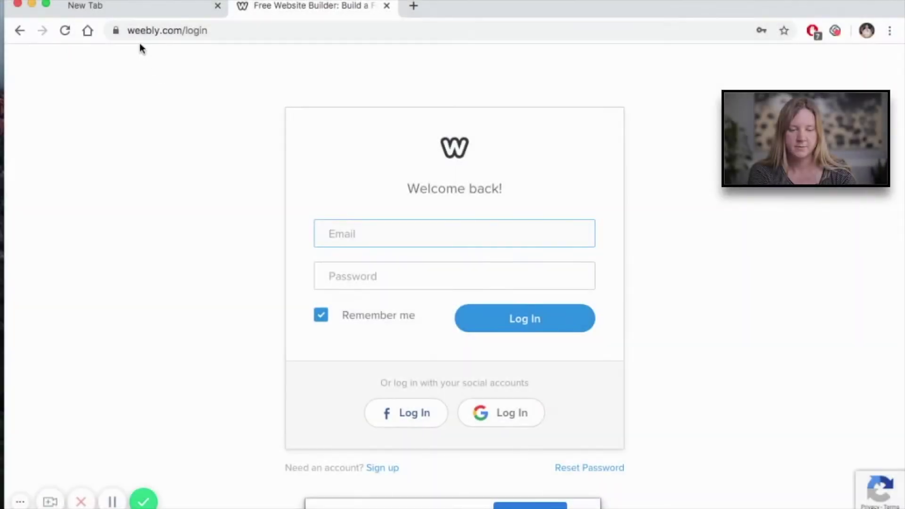
Step: Strip 'login' from the weebly.com/login address to load the Weebly home page, then log in
click(223, 32)
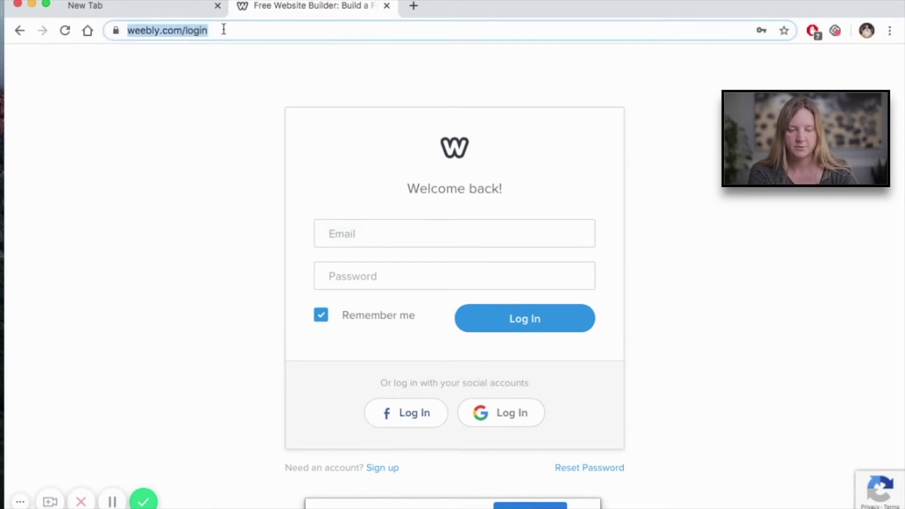
key(Right)
key(BackSpace)
key(BackSpace)
key(BackSpace)
key(BackSpace)
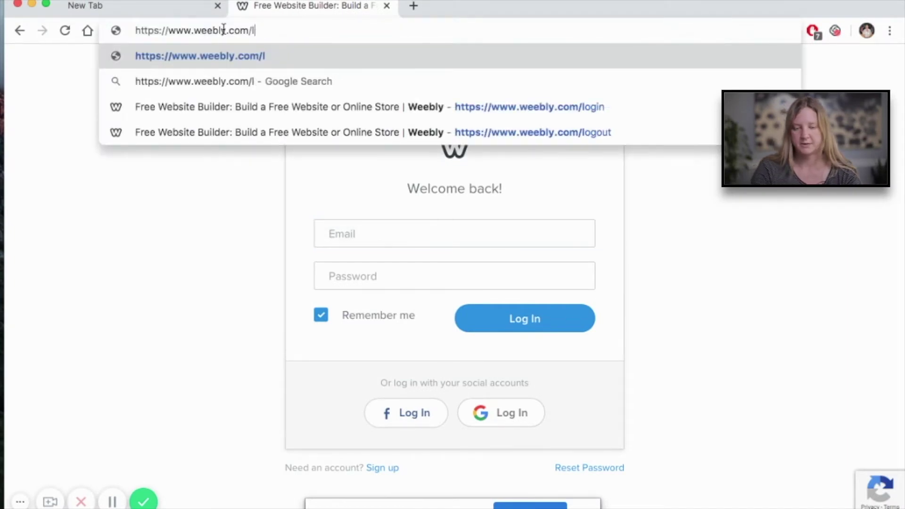
key(BackSpace)
key(Return)
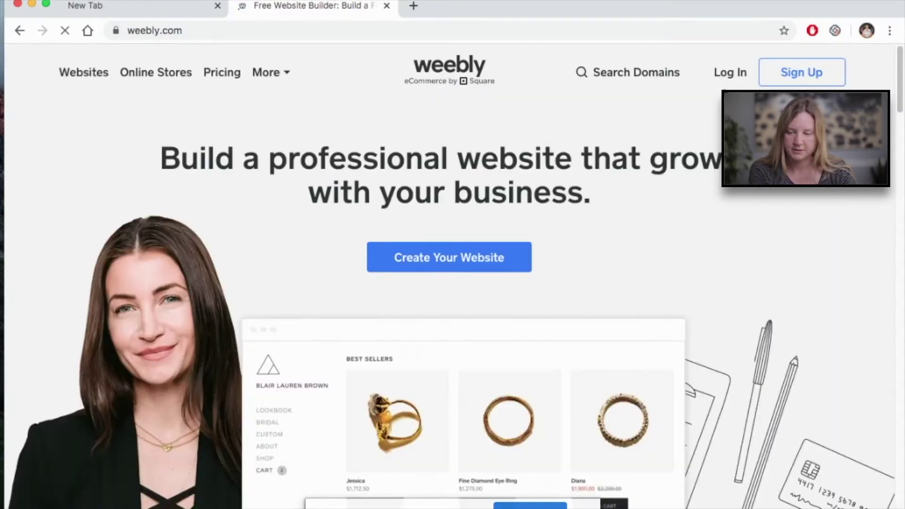
click(726, 78)
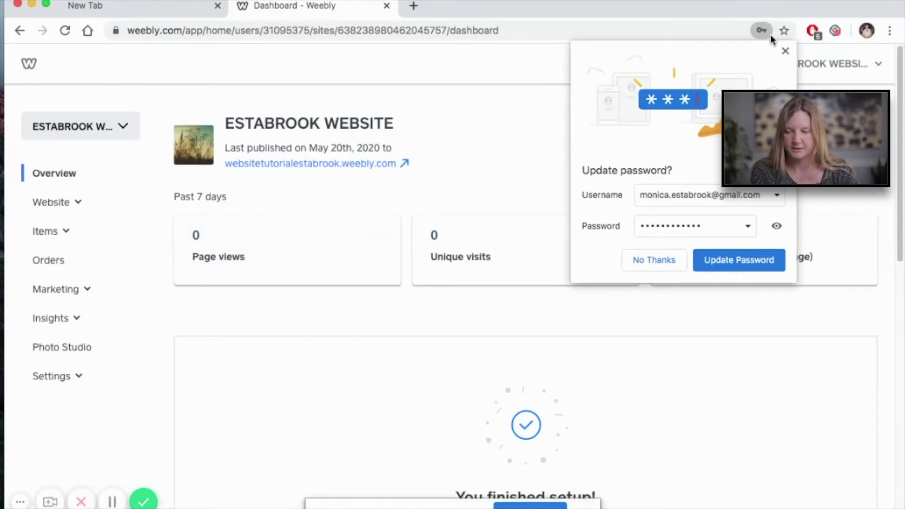
Step: Dismiss the browser's password prompt and choose Add Site from the sidebar's site list
click(785, 51)
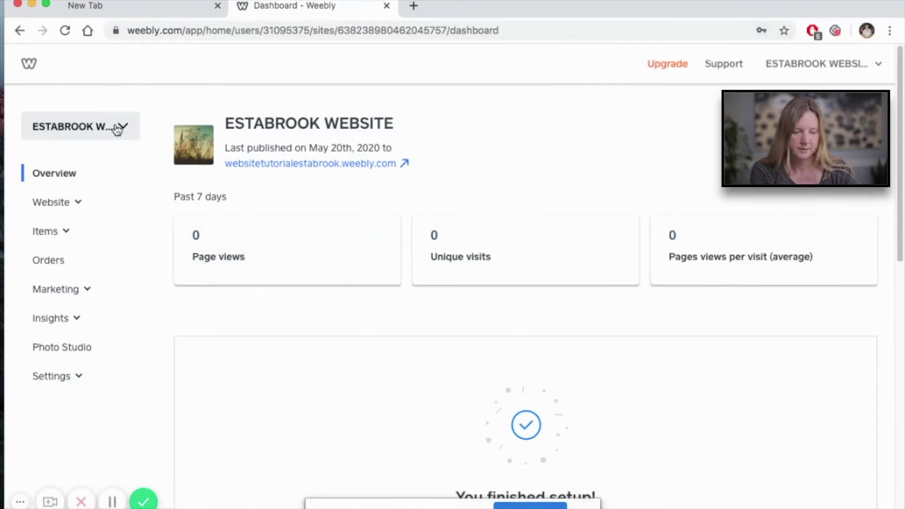
click(130, 129)
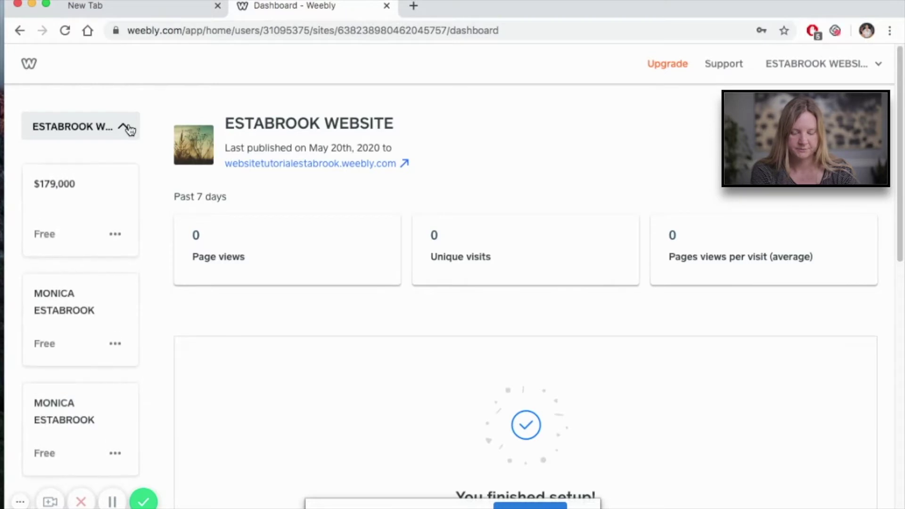
scroll(108, 243, down, 6)
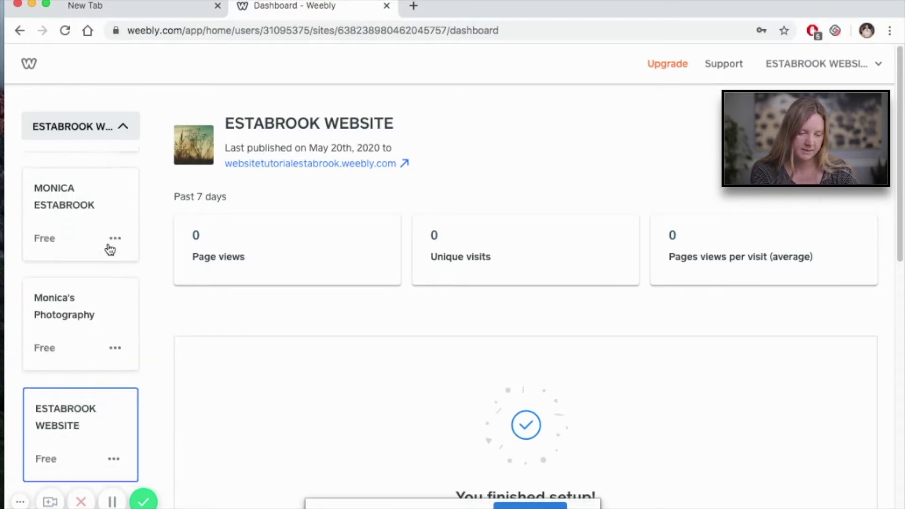
scroll(109, 243, down, 9)
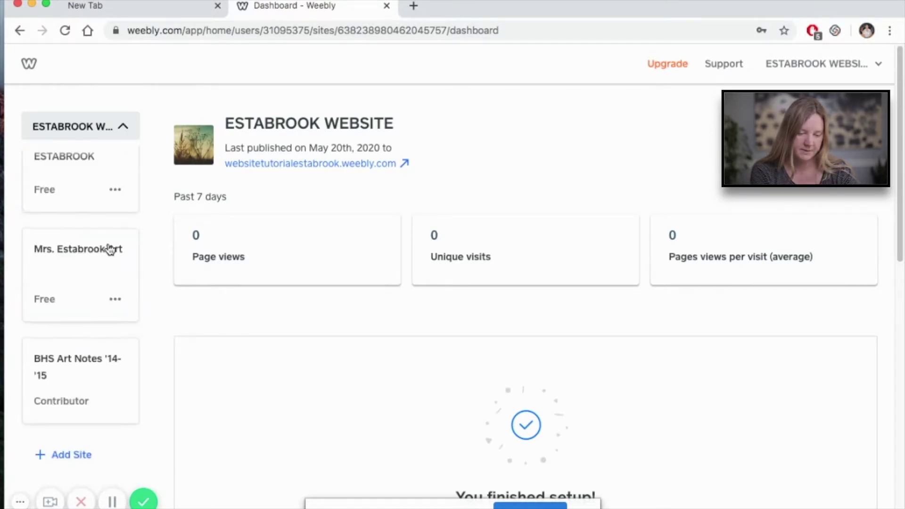
scroll(110, 248, up, 4)
scroll(110, 249, down, 4)
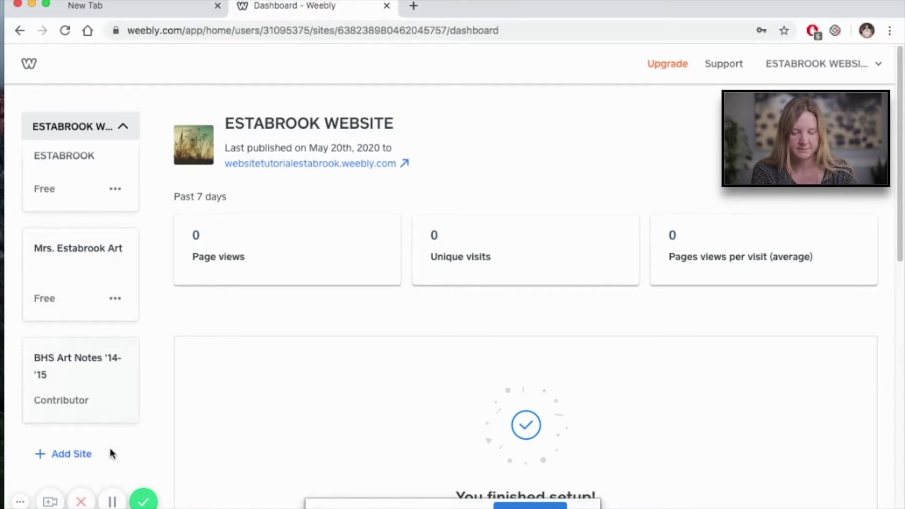
click(63, 455)
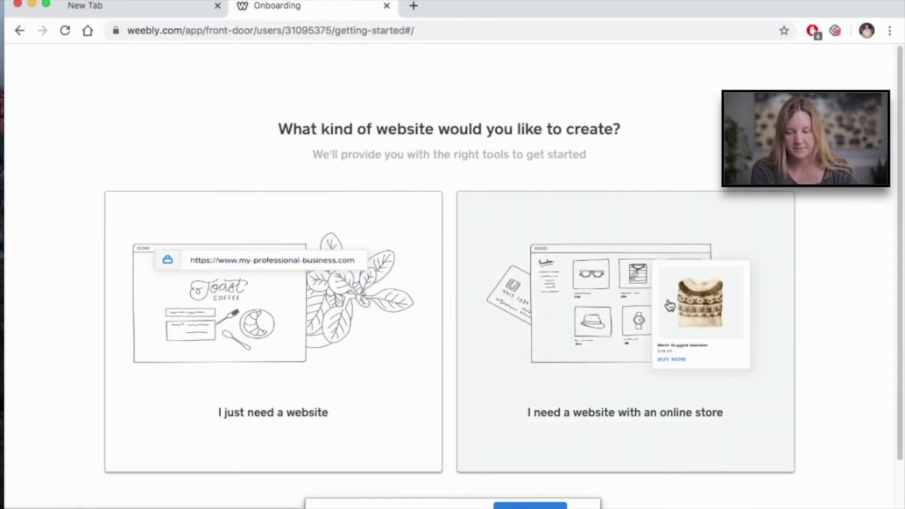
Step: Choose 'I just need a website' to build a site without an online store
click(296, 324)
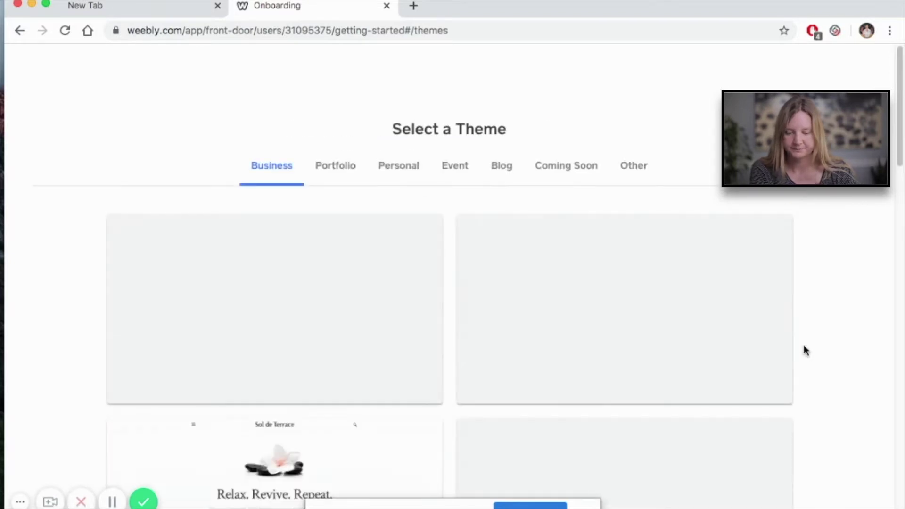
scroll(848, 324, down, 3)
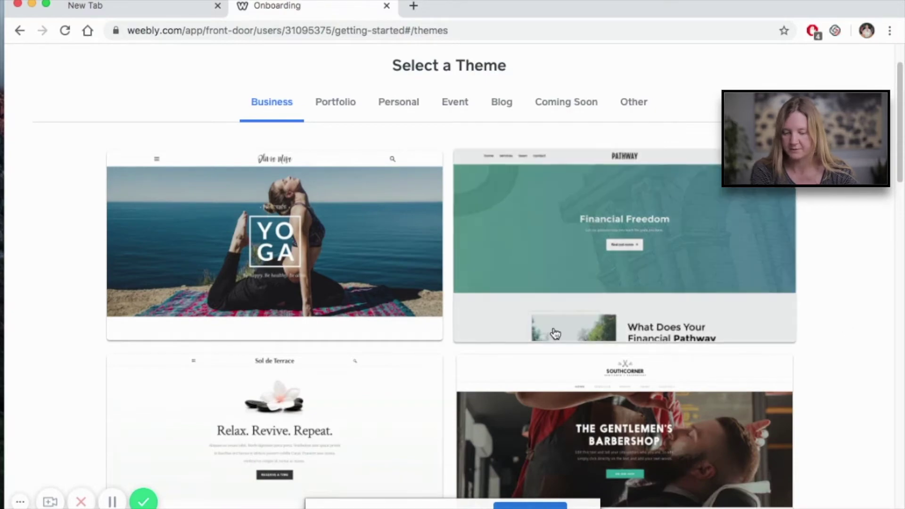
scroll(555, 333, down, 5)
scroll(555, 333, down, 4)
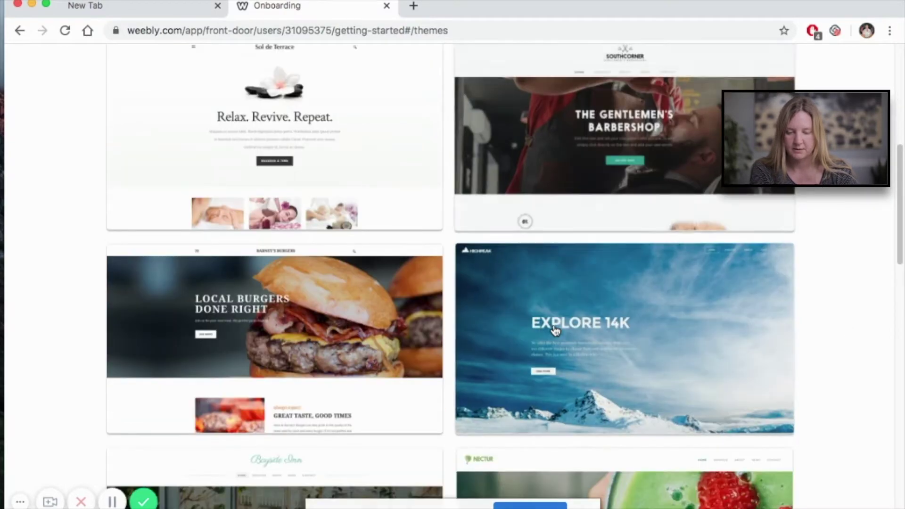
scroll(555, 332, up, 6)
scroll(555, 331, up, 3)
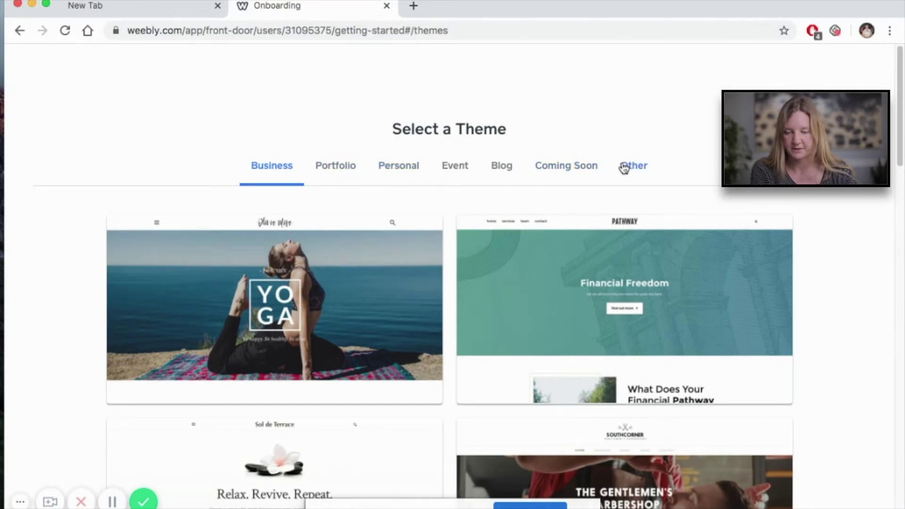
Step: Preview the Modus Operandi theme under Portfolio and start building the site with it
click(335, 167)
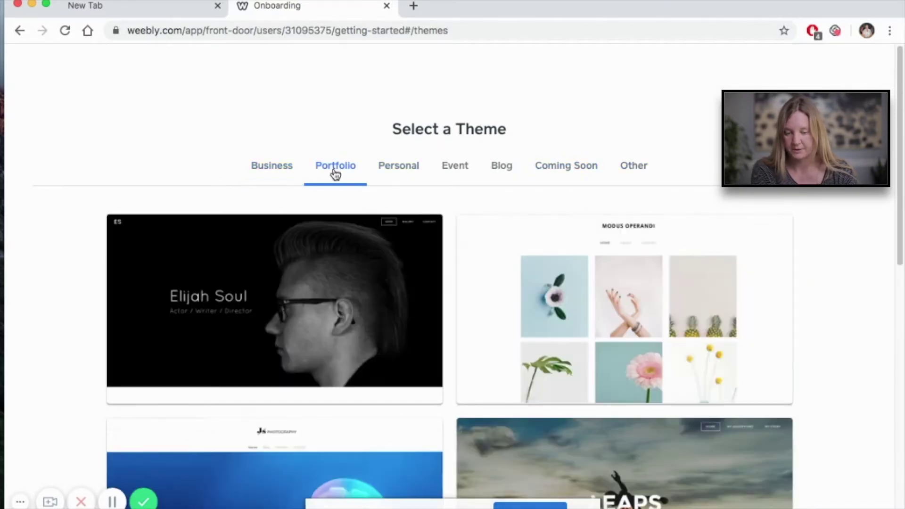
scroll(856, 392, down, 1)
scroll(857, 392, down, 8)
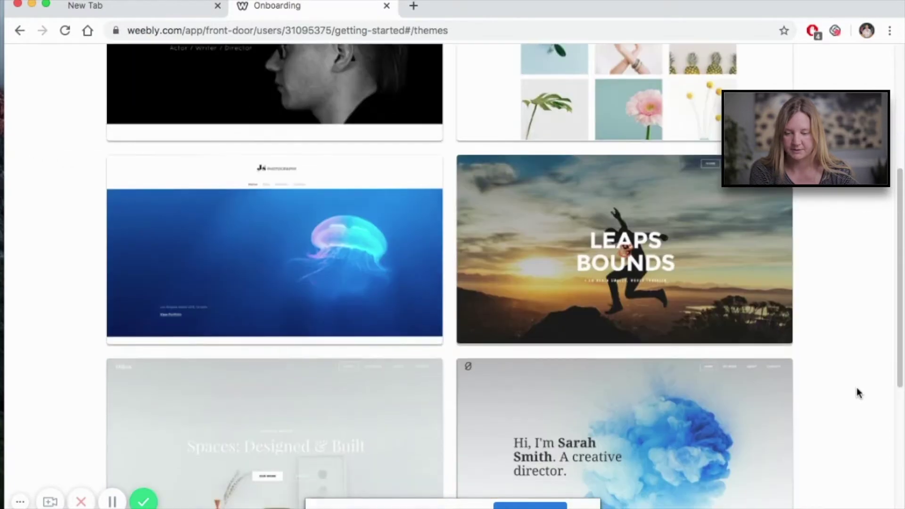
scroll(857, 392, up, 1)
scroll(856, 392, down, 2)
scroll(857, 392, up, 10)
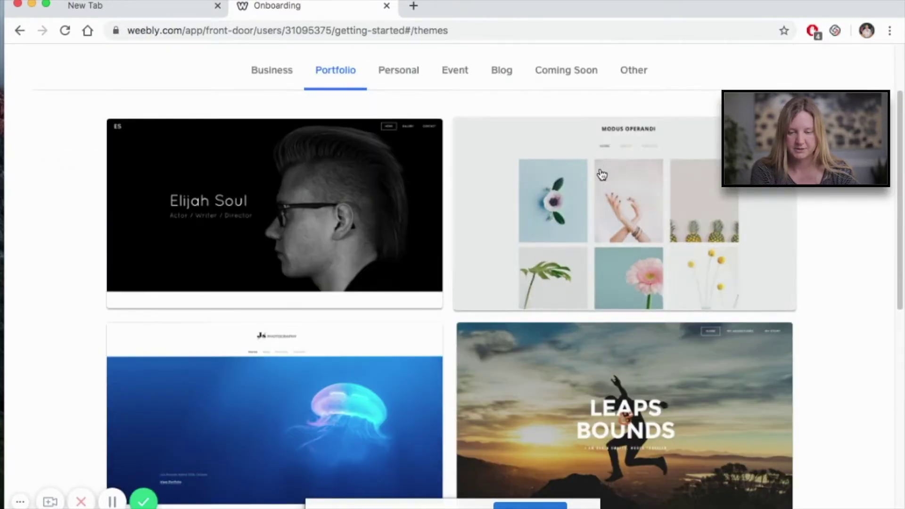
click(600, 170)
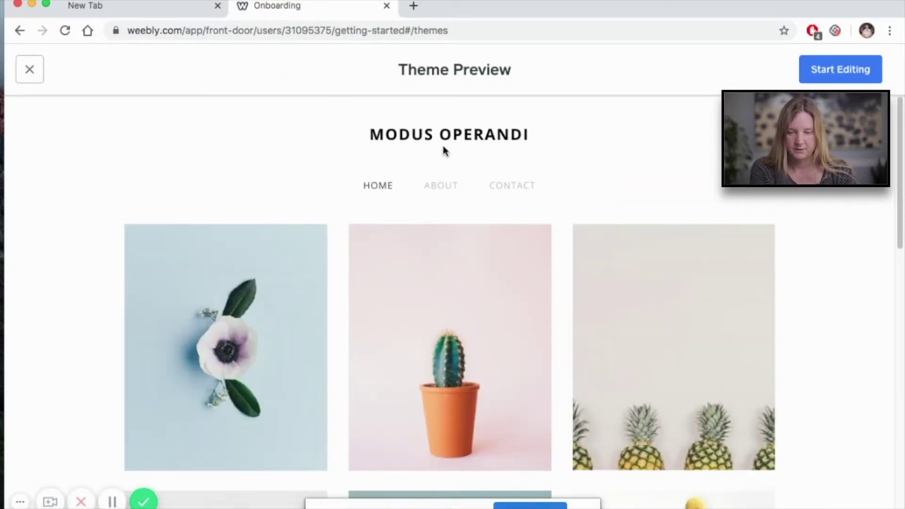
scroll(598, 381, down, 15)
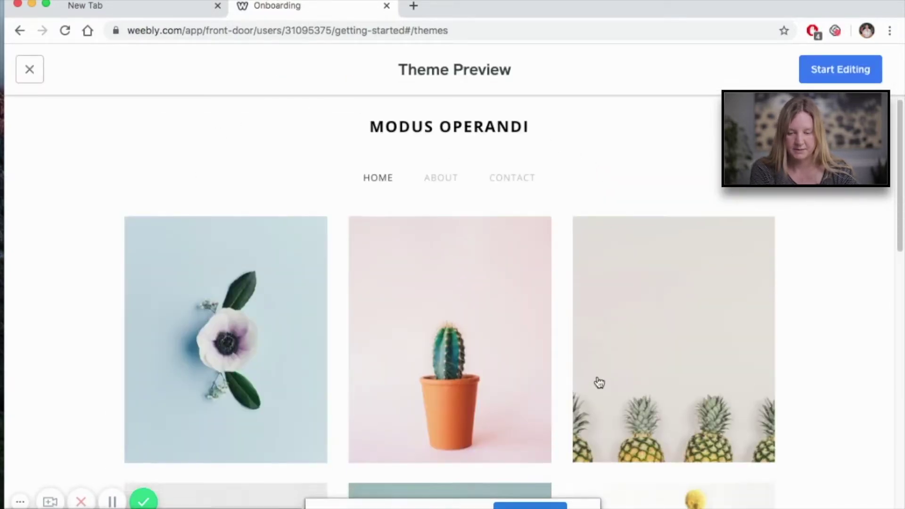
scroll(599, 382, up, 15)
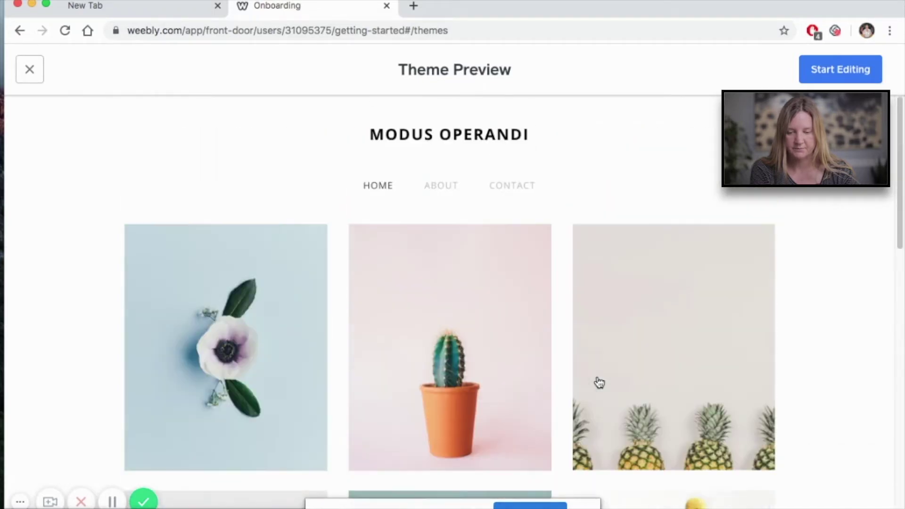
click(837, 75)
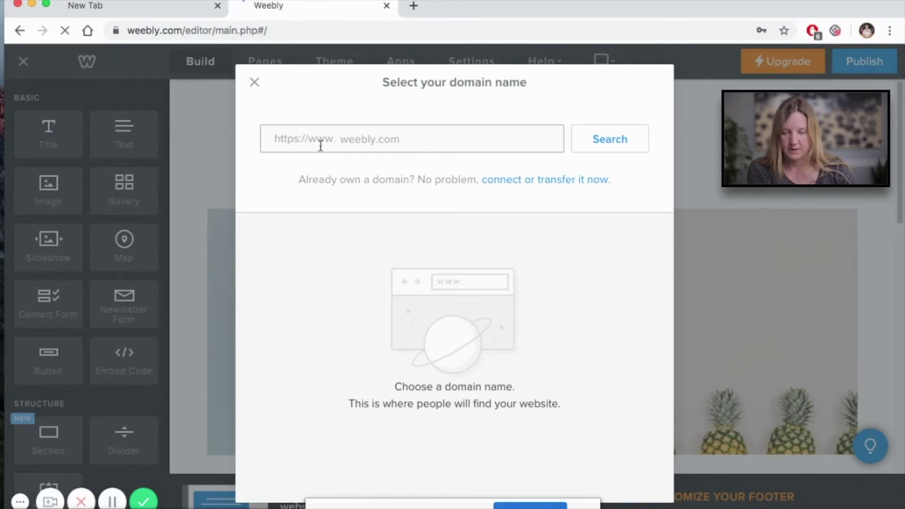
Step: Search the domain field for the site name and take the free estabrooktutorial2020.weebly.com subdomain
click(364, 147)
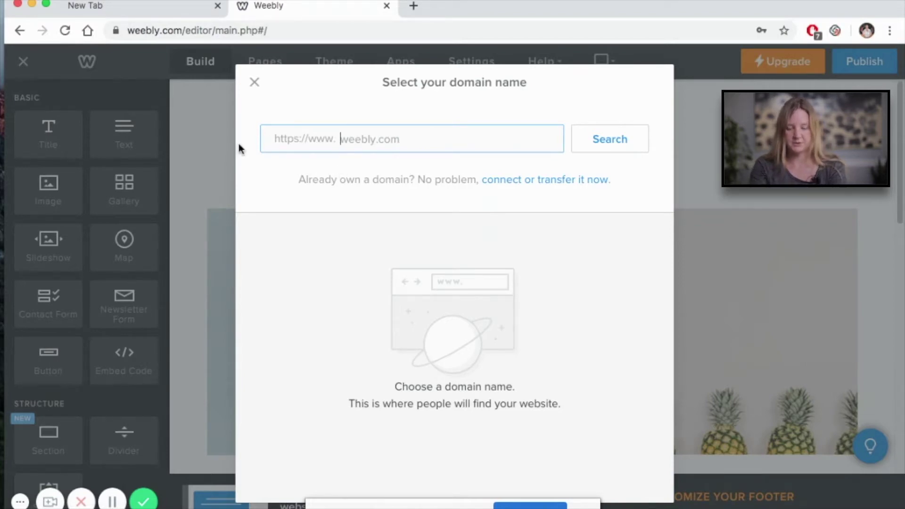
text(ea)
key(BackSpace)
key(BackSpace)
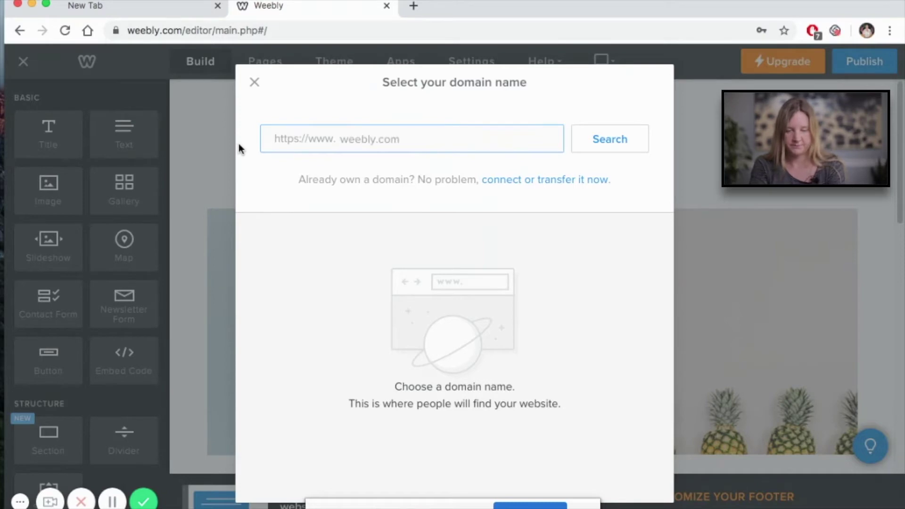
text(estabro)
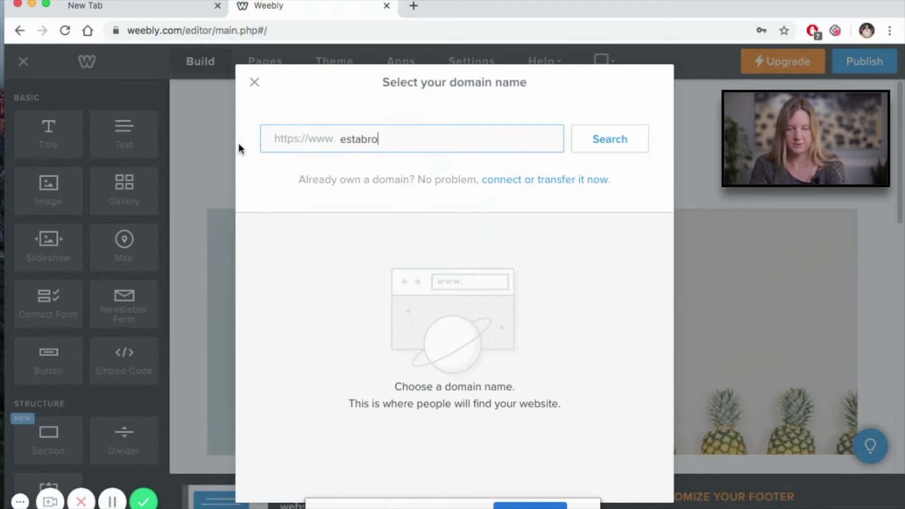
text(oktt)
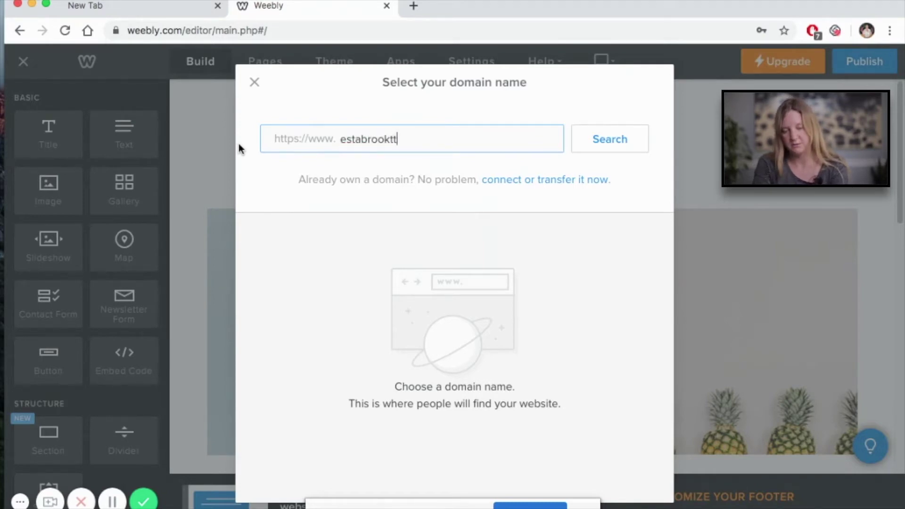
key(BackSpace)
text(utorial2020.weebly.com)
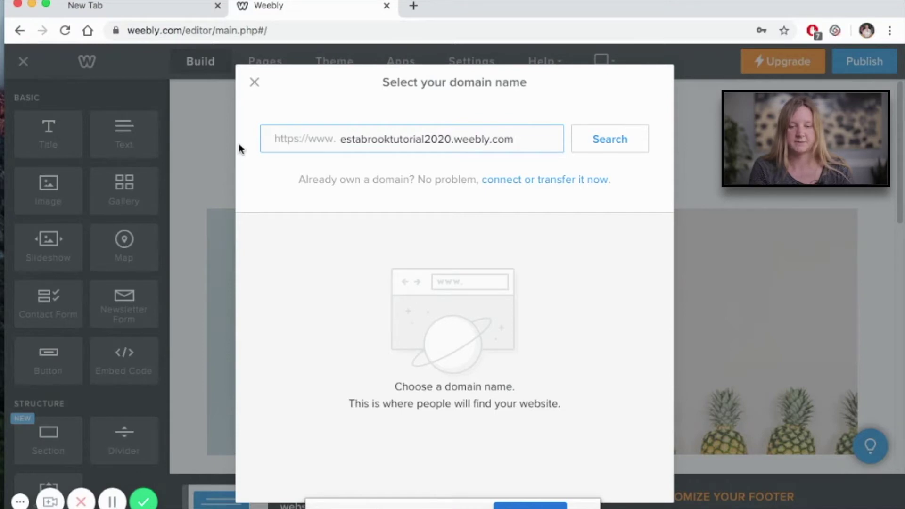
click(610, 151)
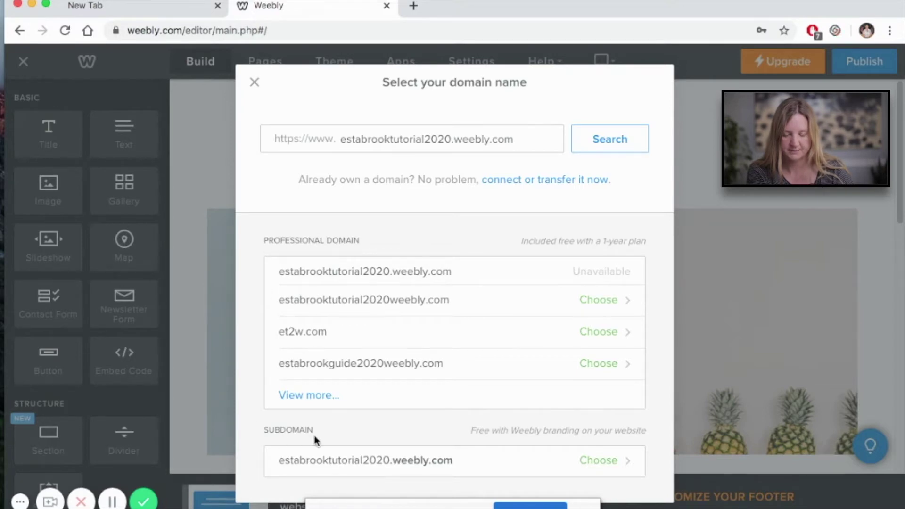
click(590, 471)
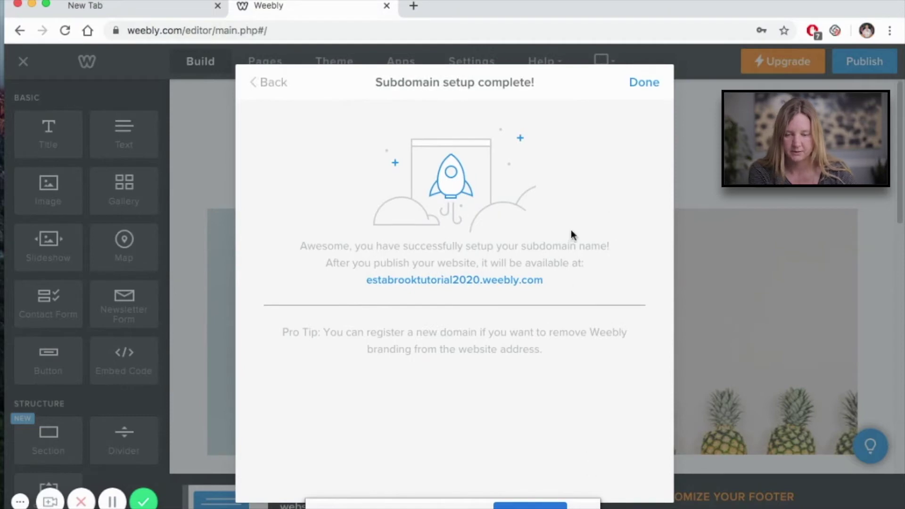
click(644, 83)
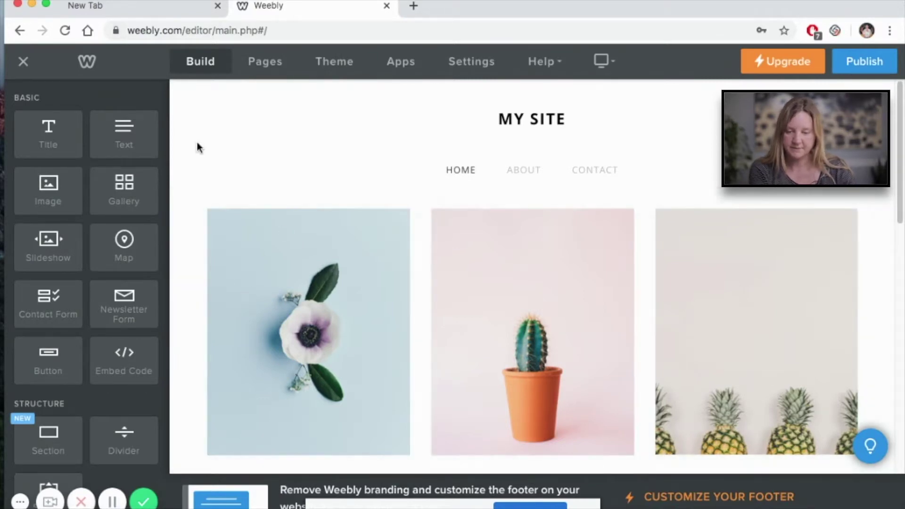
click(542, 119)
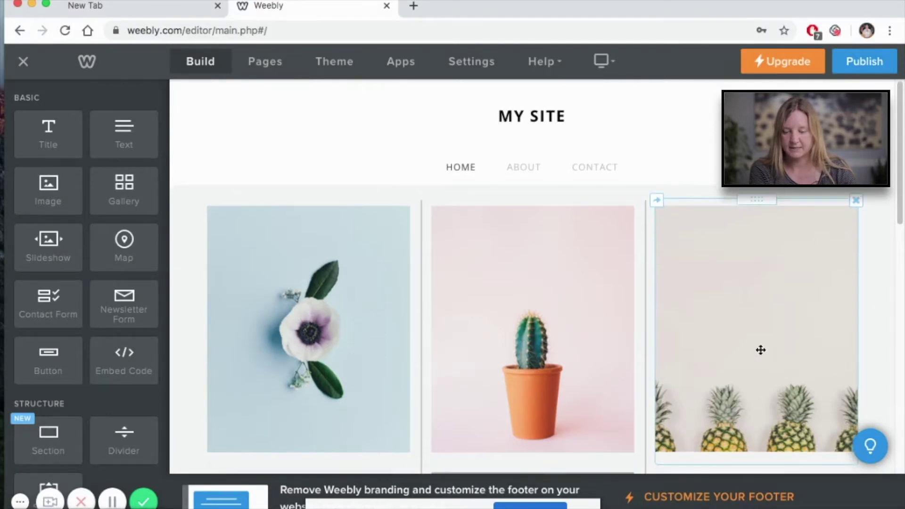
scroll(759, 349, down, 10)
scroll(507, 354, up, 8)
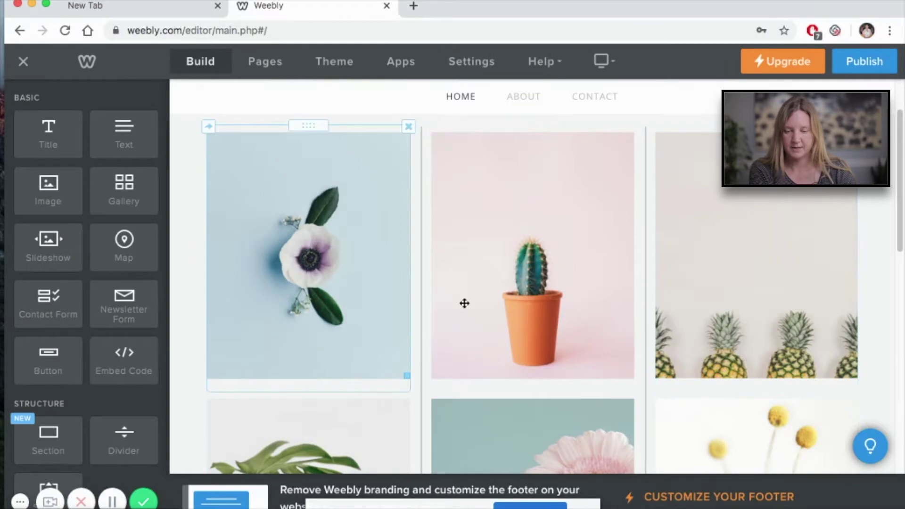
scroll(408, 262, up, 2)
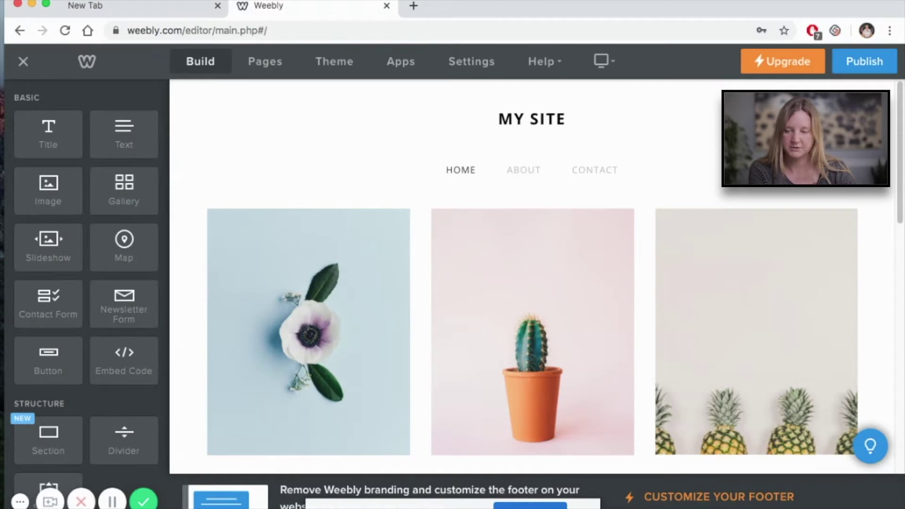
click(552, 117)
Step: Replace the MY SITE header text with 'ESTABROOK TUTORIAL 2020'
triple_click(552, 117)
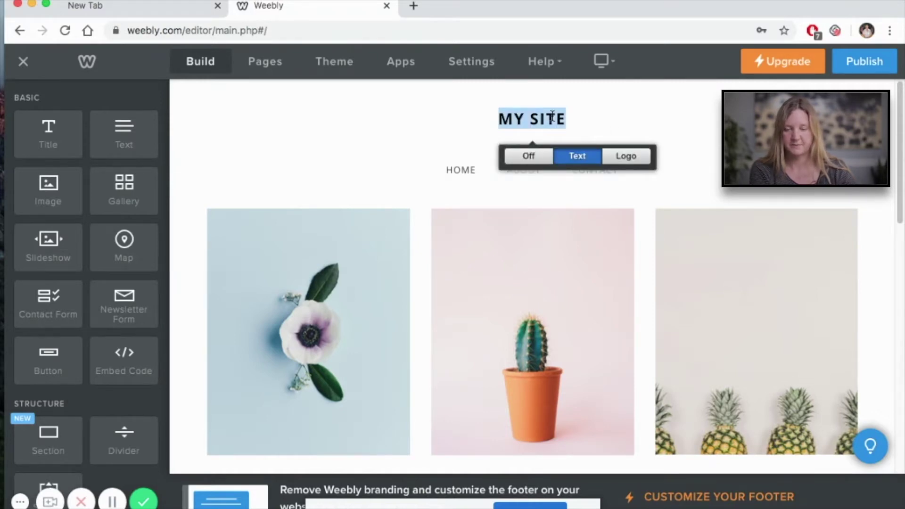
text(EST)
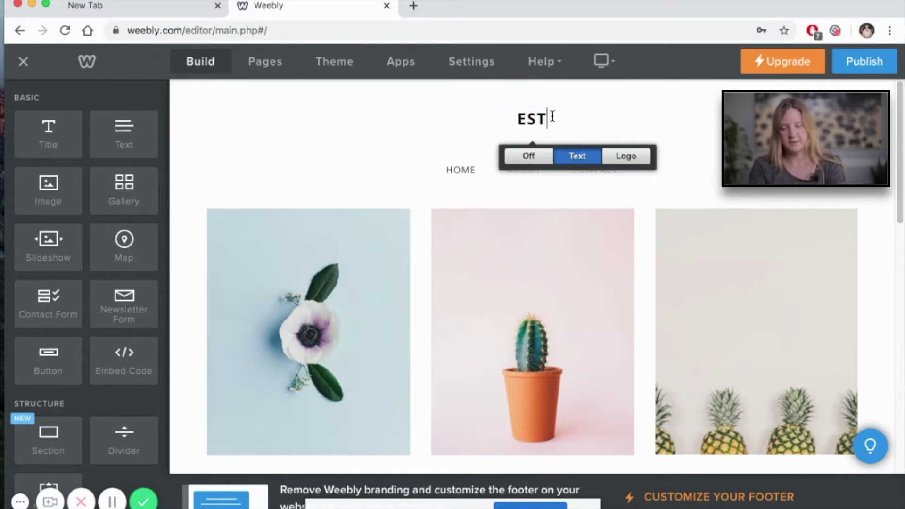
text(ABROOK TUTORIAL )
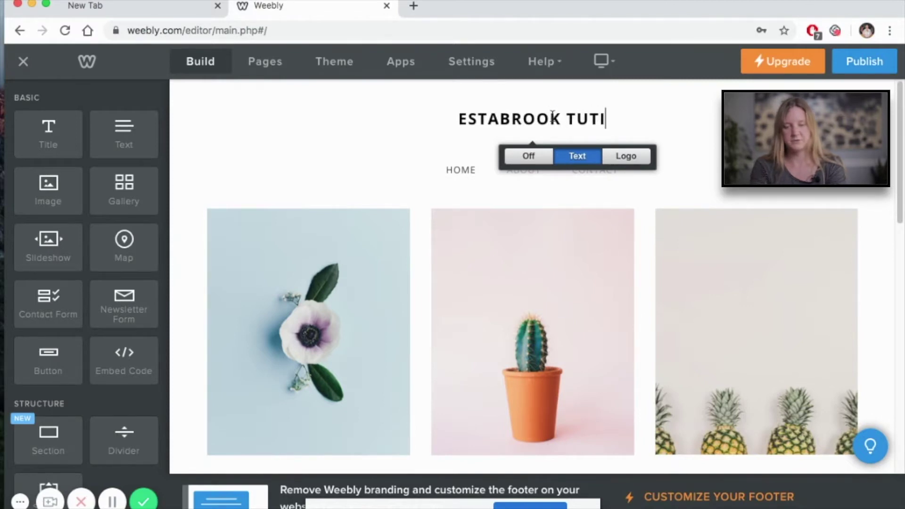
text(2020)
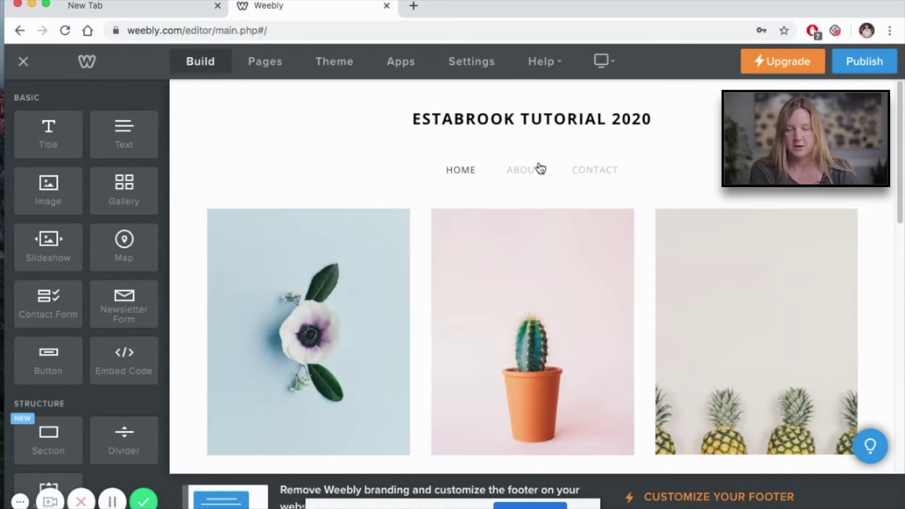
click(468, 142)
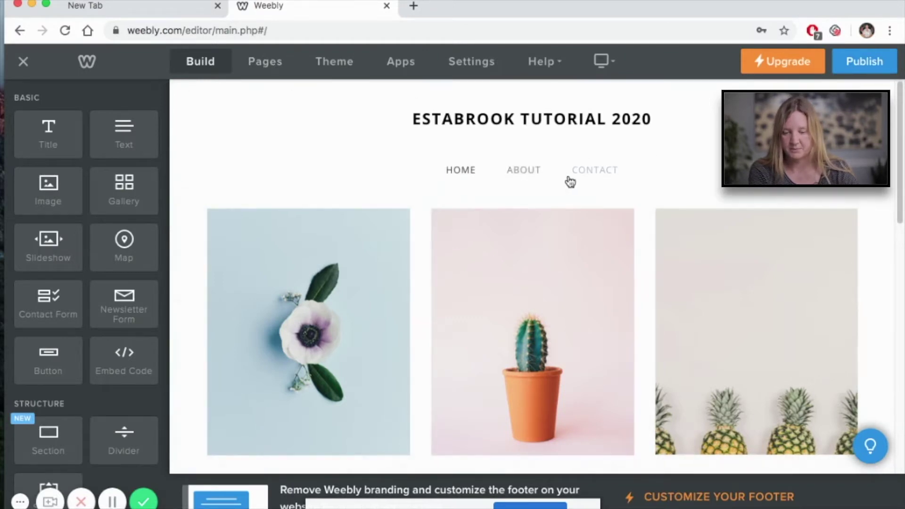
click(265, 62)
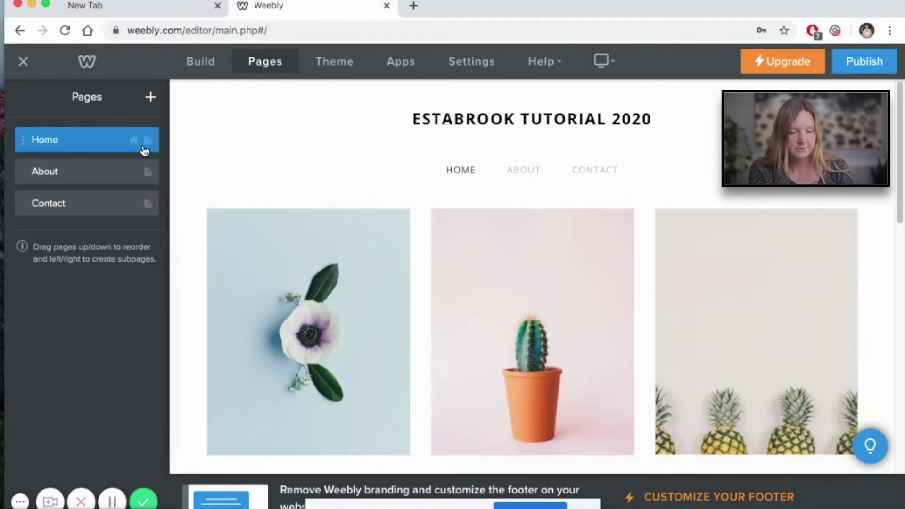
Step: Add a Blog Page and set its Header Type to No Header
click(151, 97)
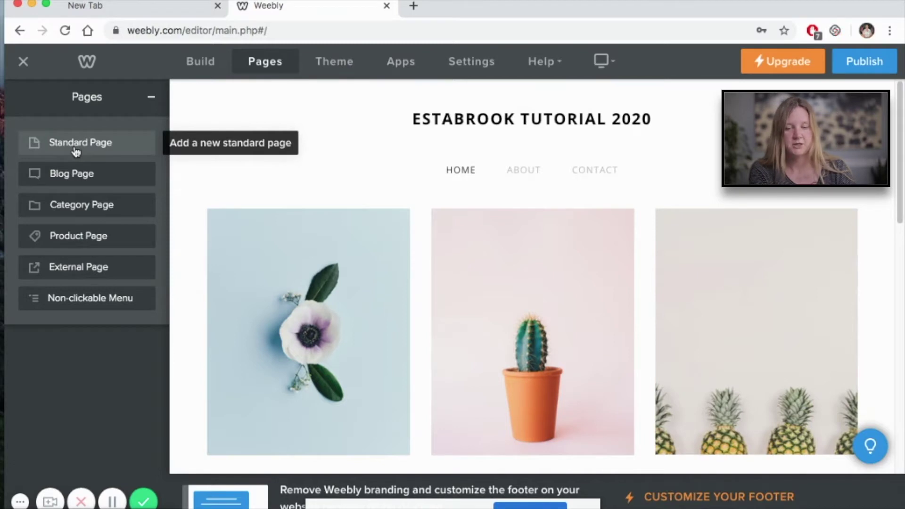
click(75, 178)
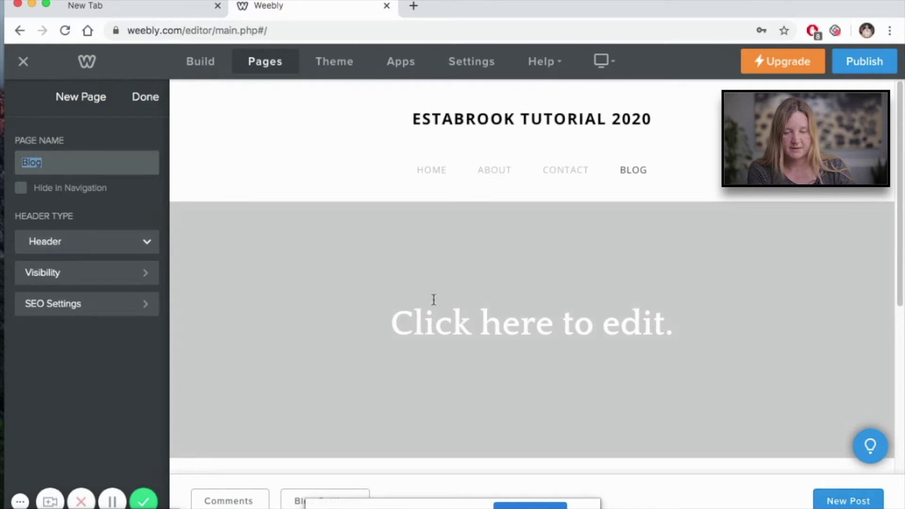
click(70, 244)
click(68, 294)
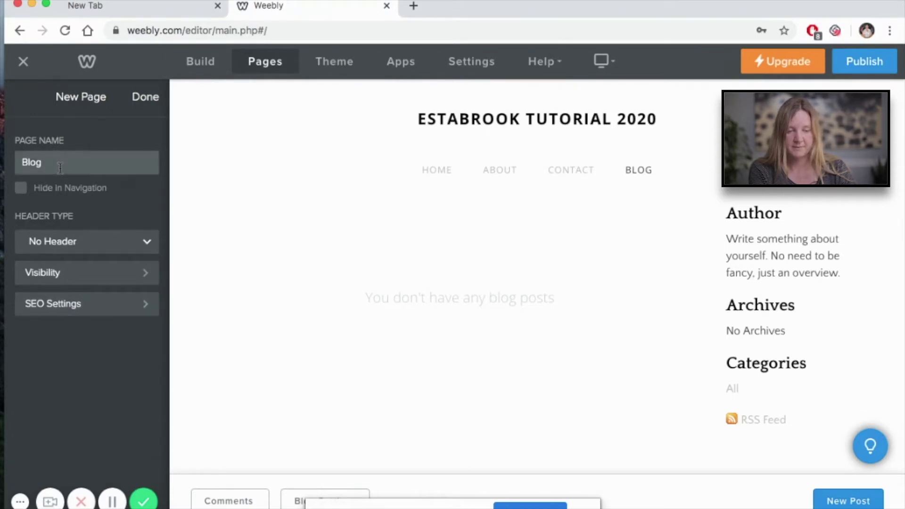
click(148, 99)
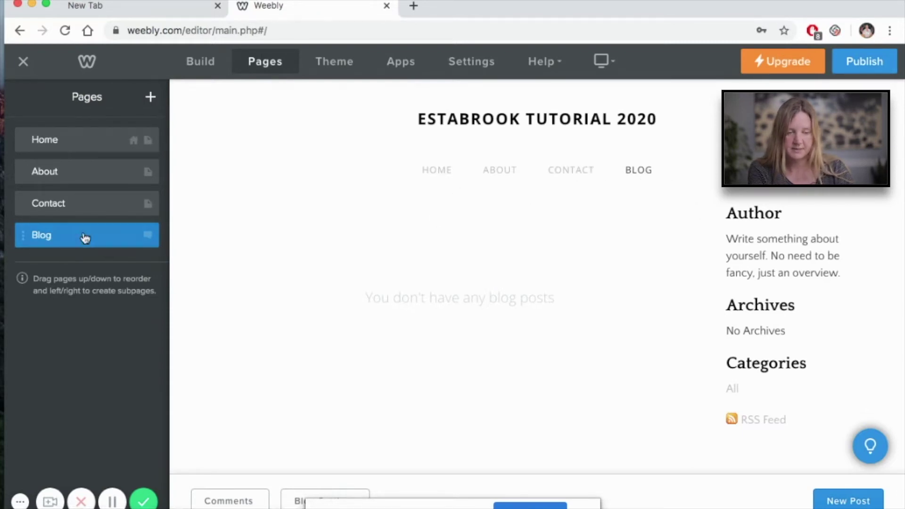
Step: Drag the Blog page above Home in the Pages list
drag(85, 238, 86, 146)
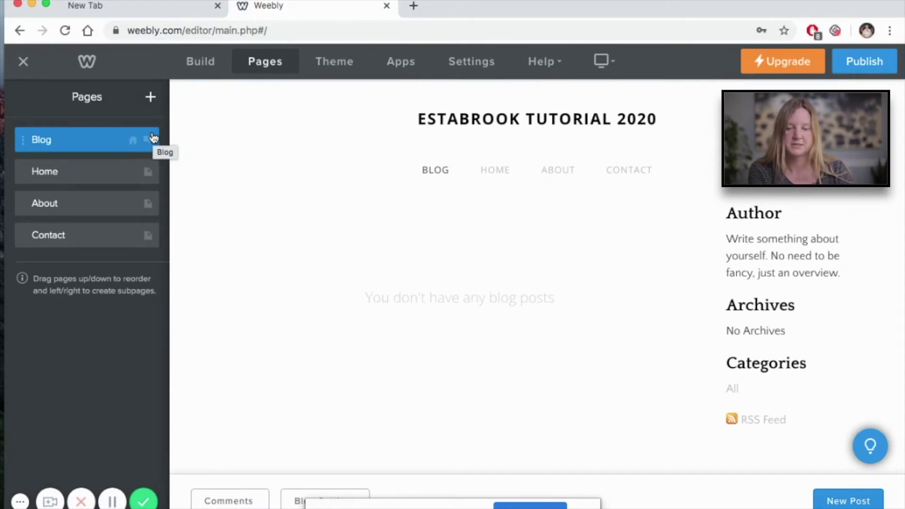
click(107, 177)
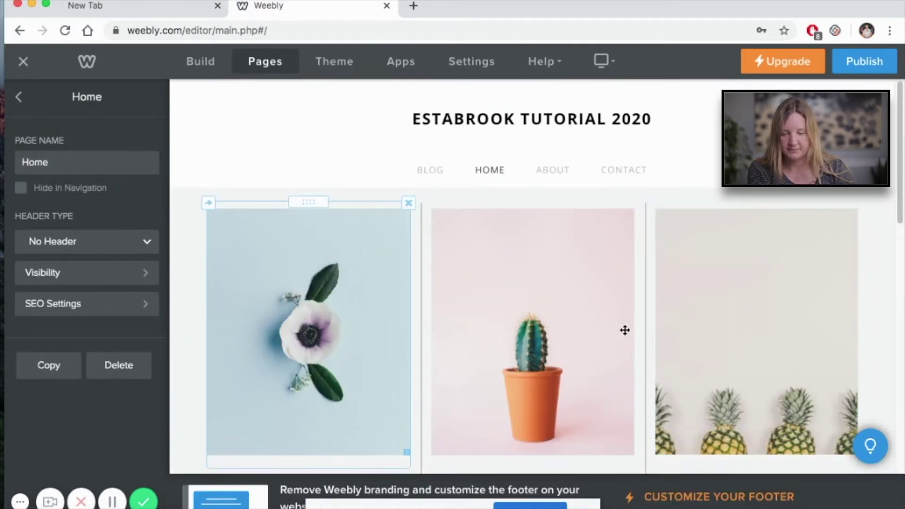
Step: Replace the Home page's Page Name with 'Gallery'
scroll(608, 309, down, 5)
scroll(608, 308, up, 5)
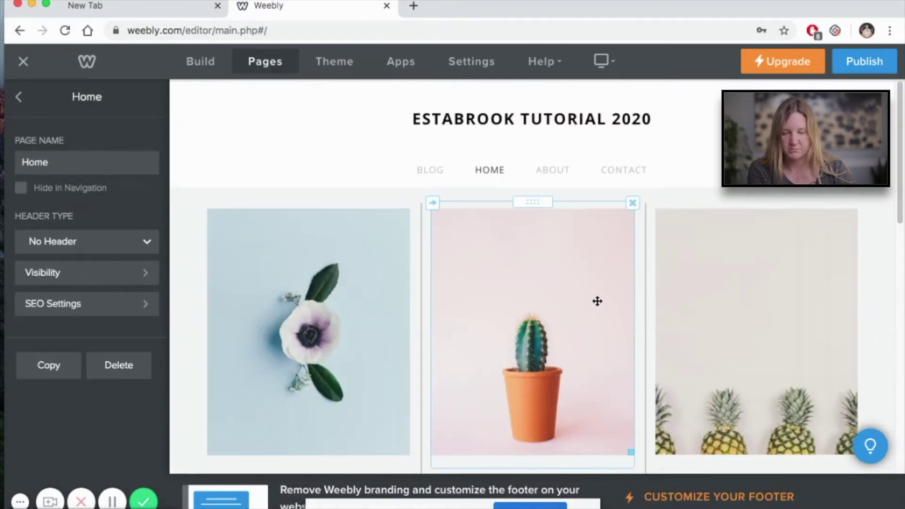
drag(52, 162, 2, 168)
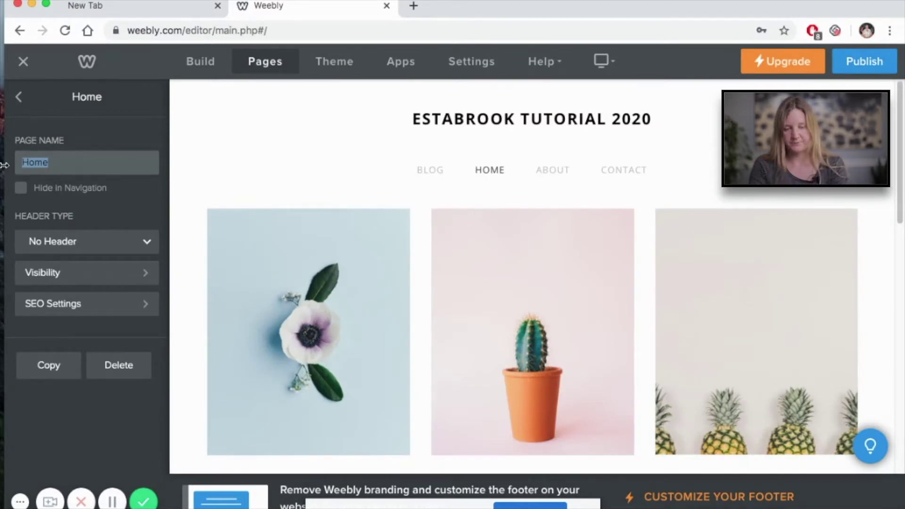
text(Gallery)
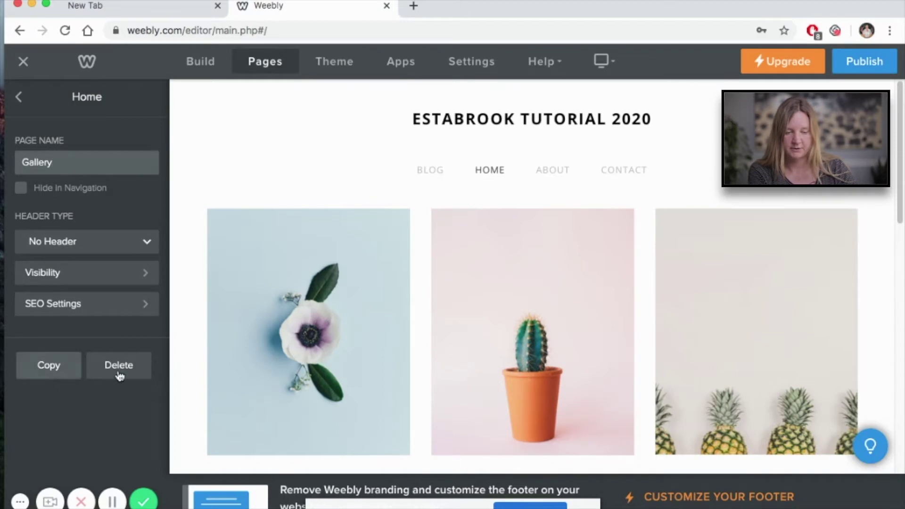
click(20, 96)
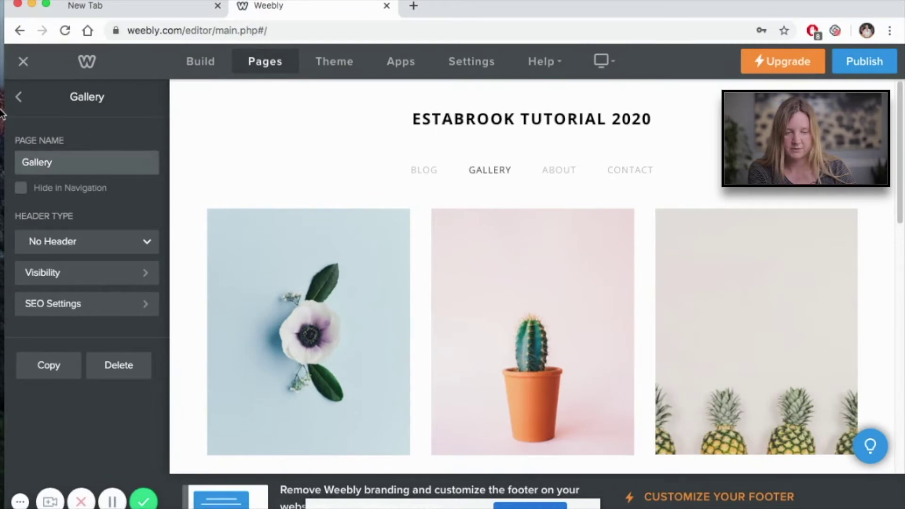
Step: Delete the old About page and confirm the deletion
click(17, 98)
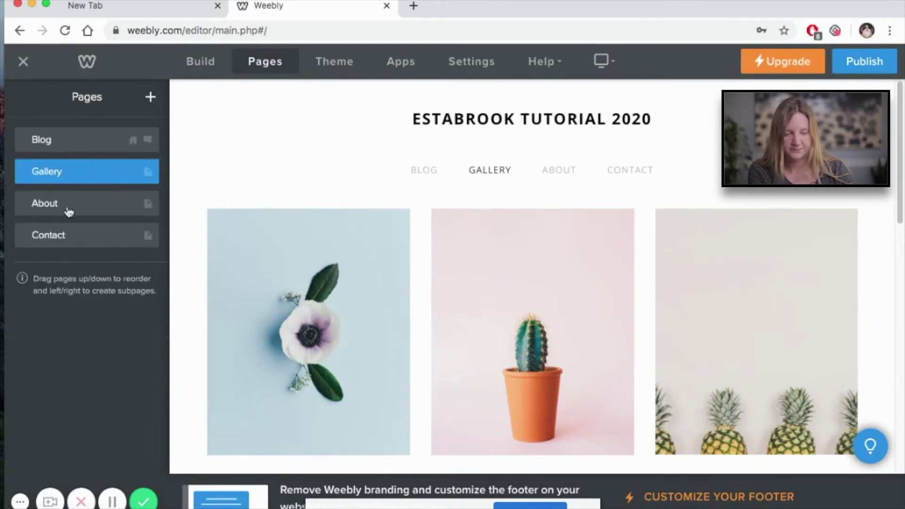
click(89, 241)
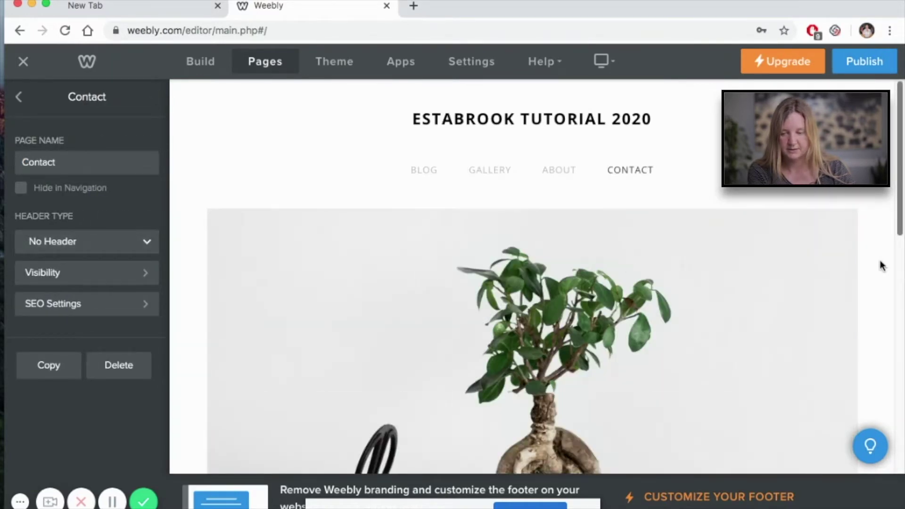
scroll(877, 261, down, 4)
scroll(876, 257, down, 10)
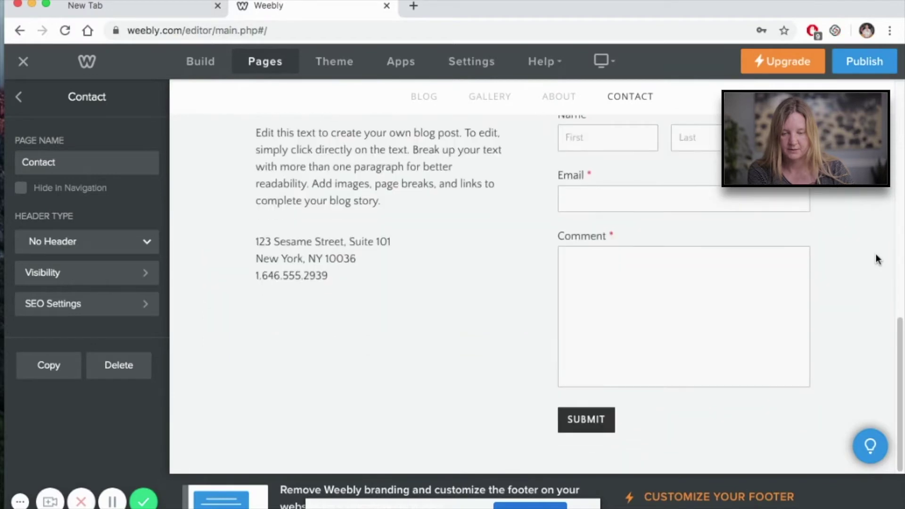
scroll(874, 258, up, 14)
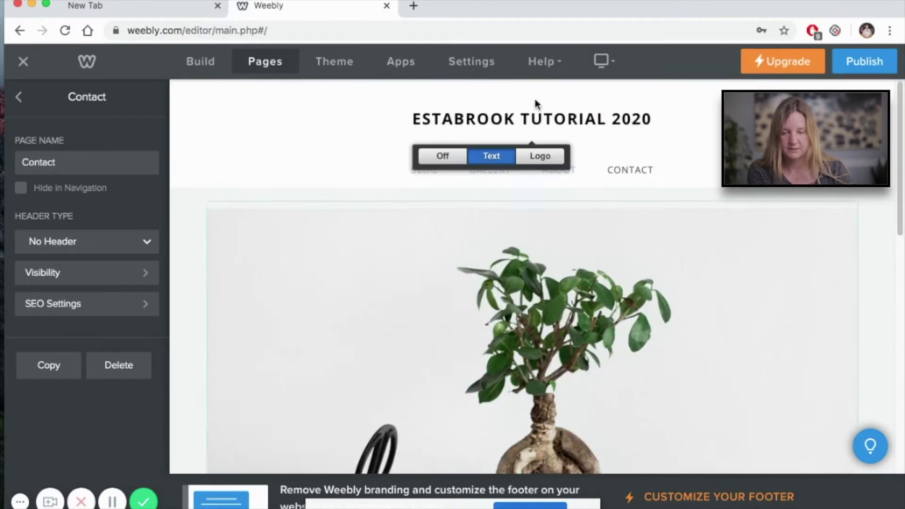
click(564, 170)
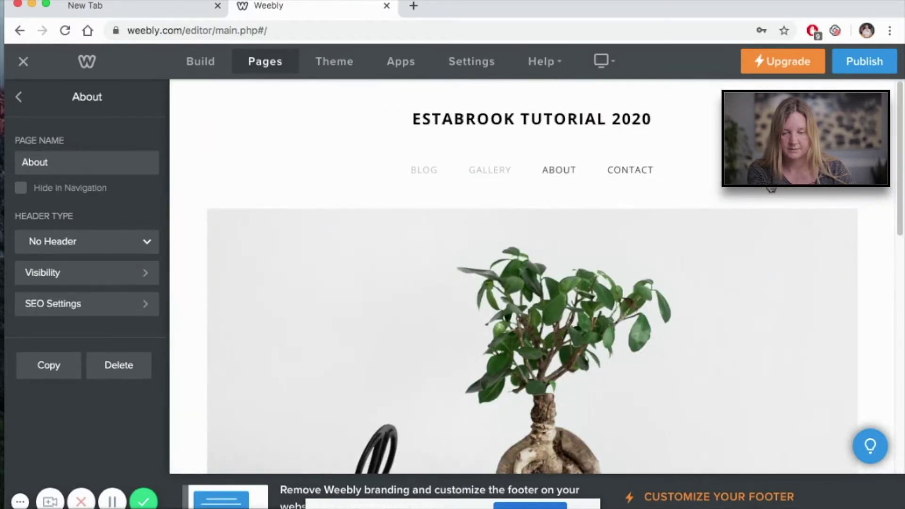
scroll(869, 190, down, 5)
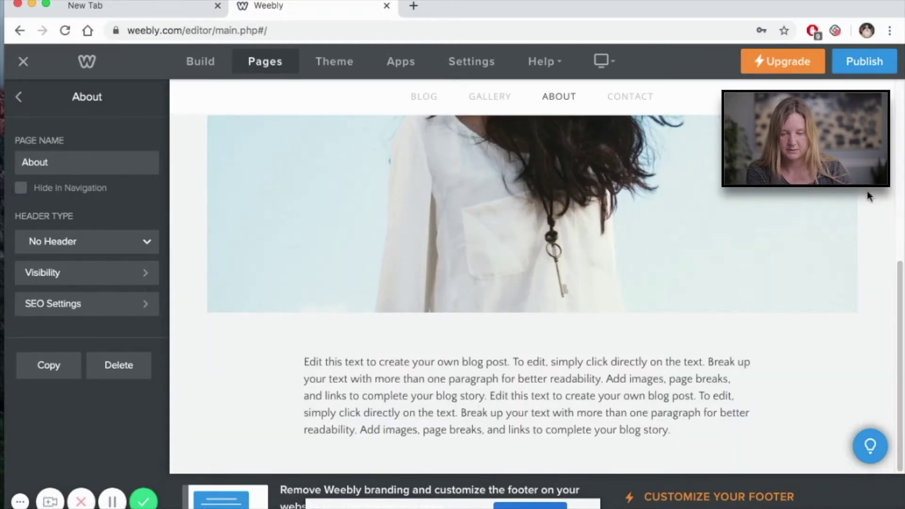
scroll(867, 191, up, 1)
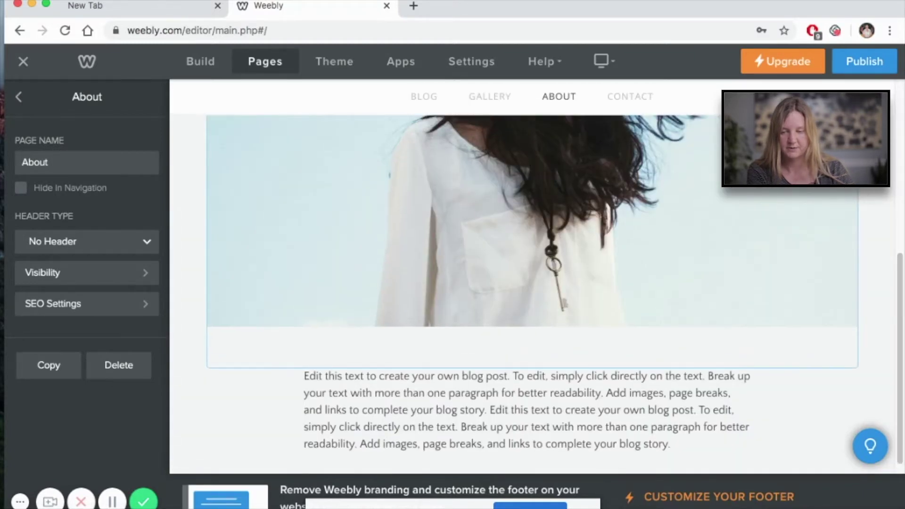
scroll(532, 292, up, 5)
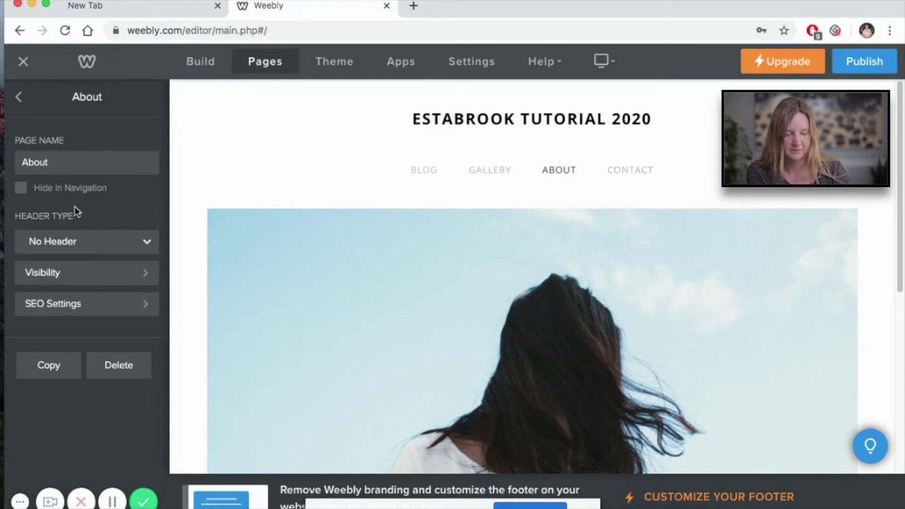
click(116, 371)
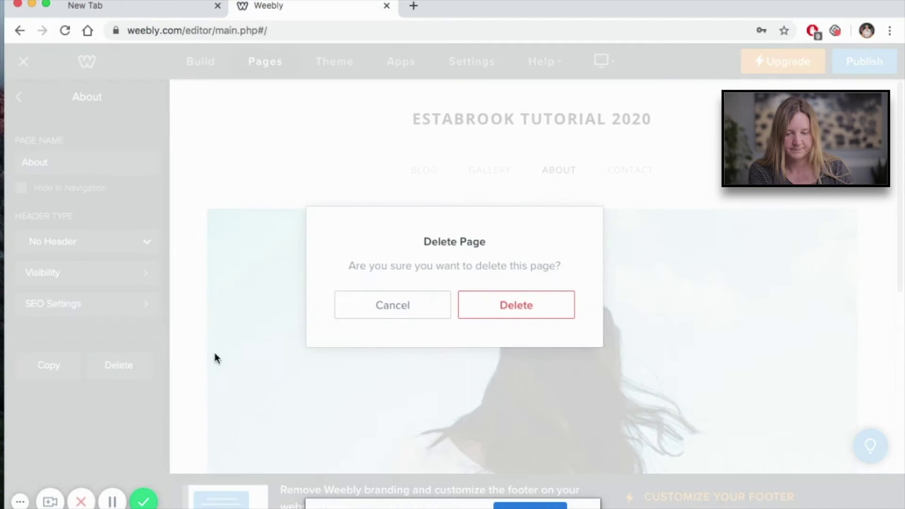
click(515, 316)
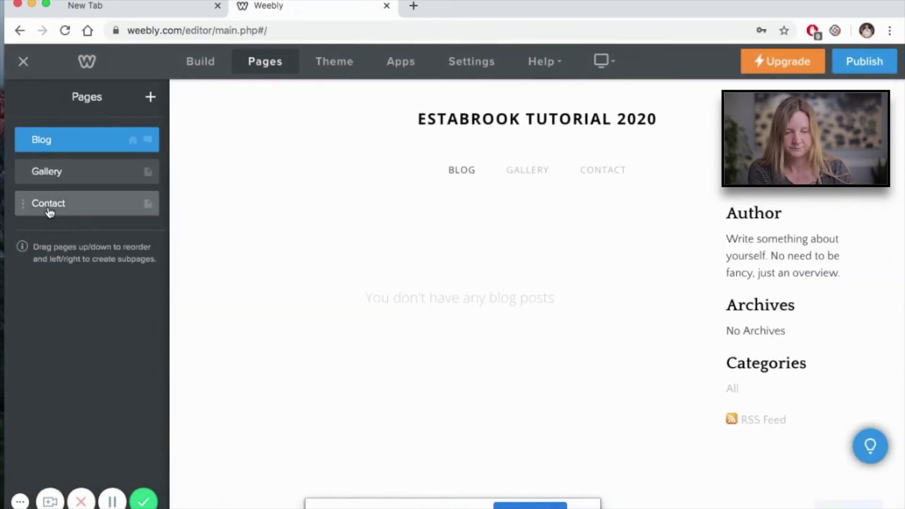
Step: Rename the Contact page to 'About'
click(49, 207)
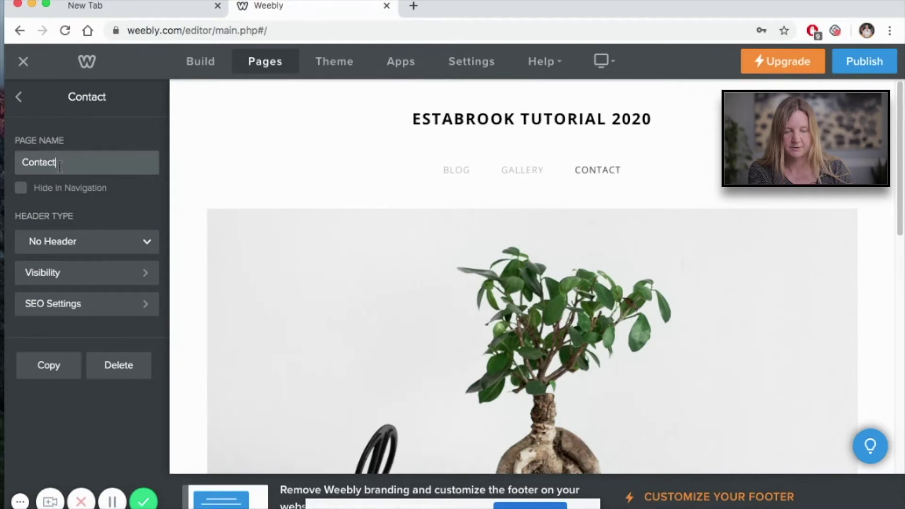
drag(57, 162, 3, 168)
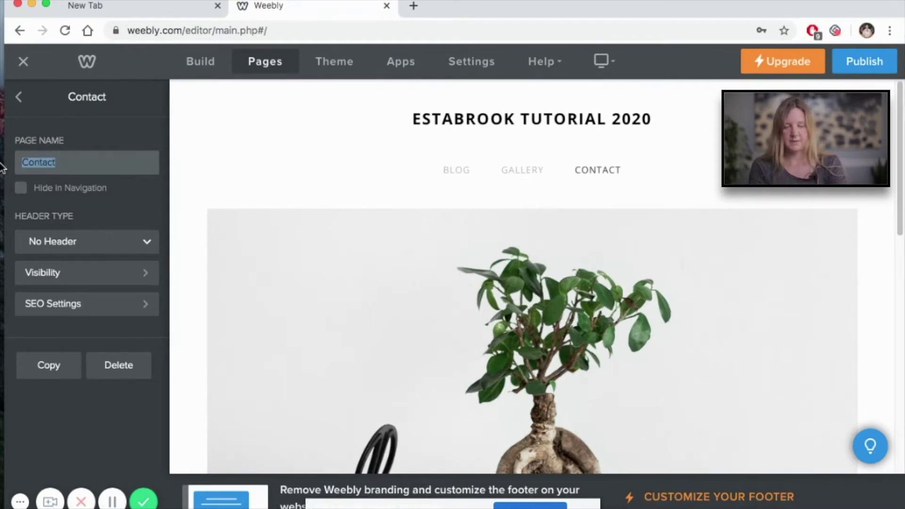
text(About)
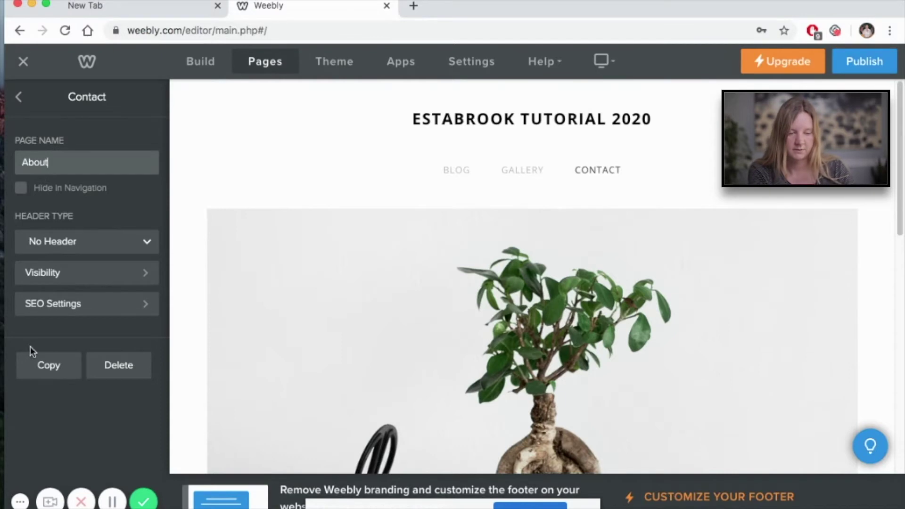
click(19, 98)
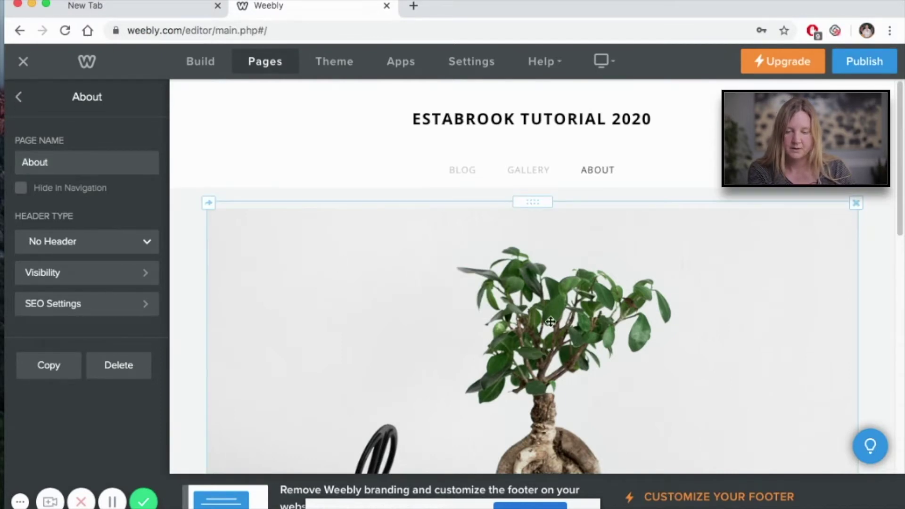
scroll(550, 321, down, 3)
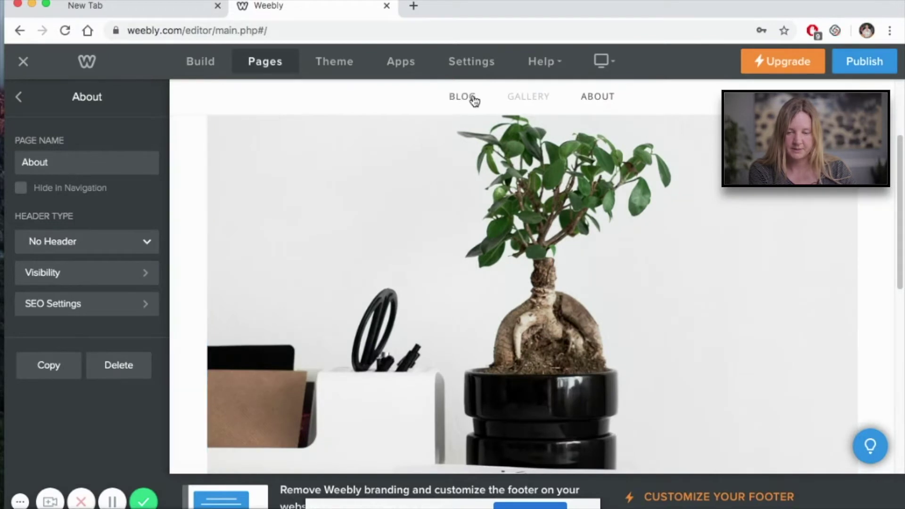
Step: On the Blog page, retitle the sidebar Author heading 'Artist' and change the bio's slash to '&'
click(474, 101)
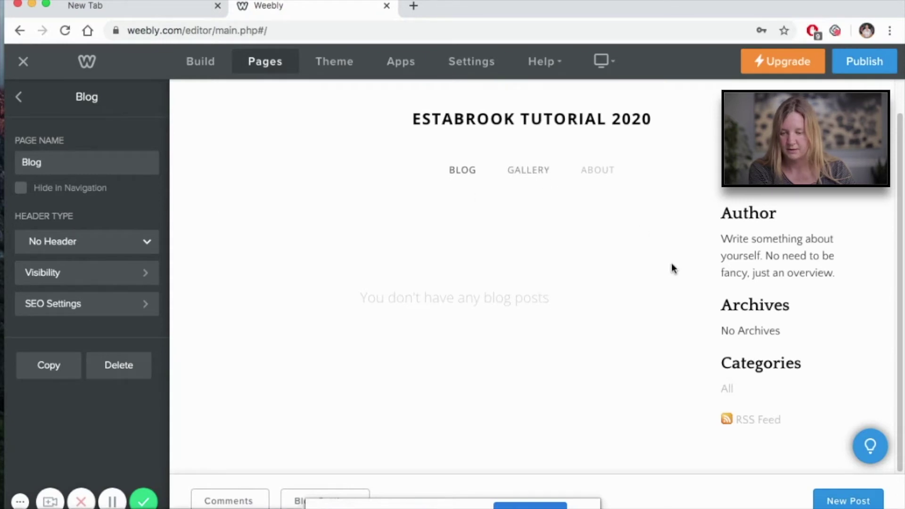
mouse_move(767, 210)
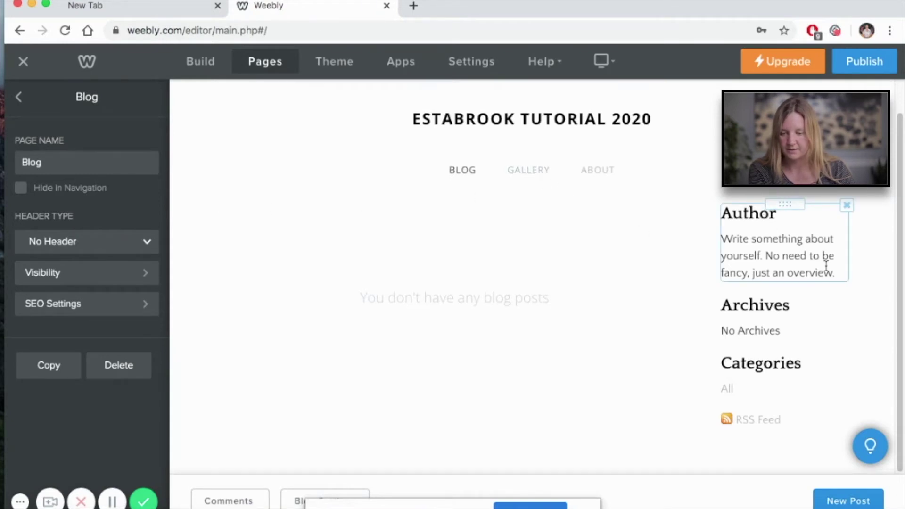
click(780, 212)
drag(778, 212, 728, 209)
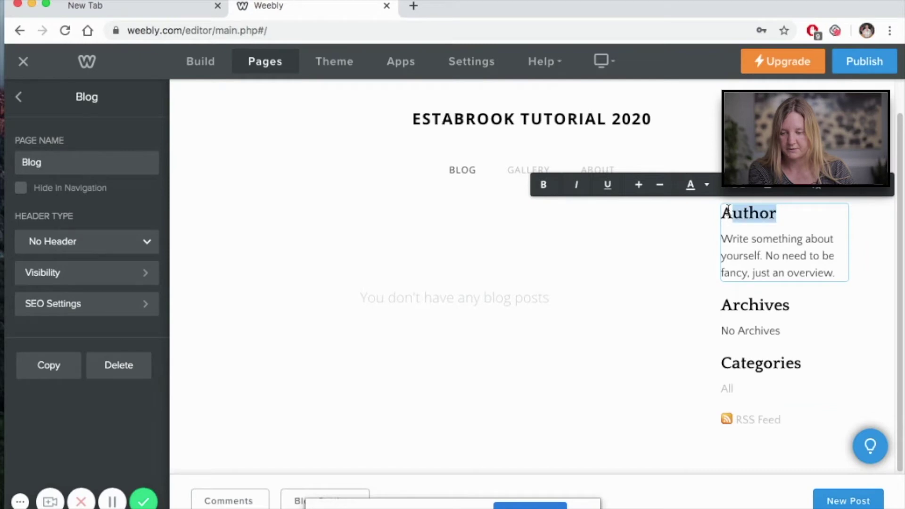
text(riti)
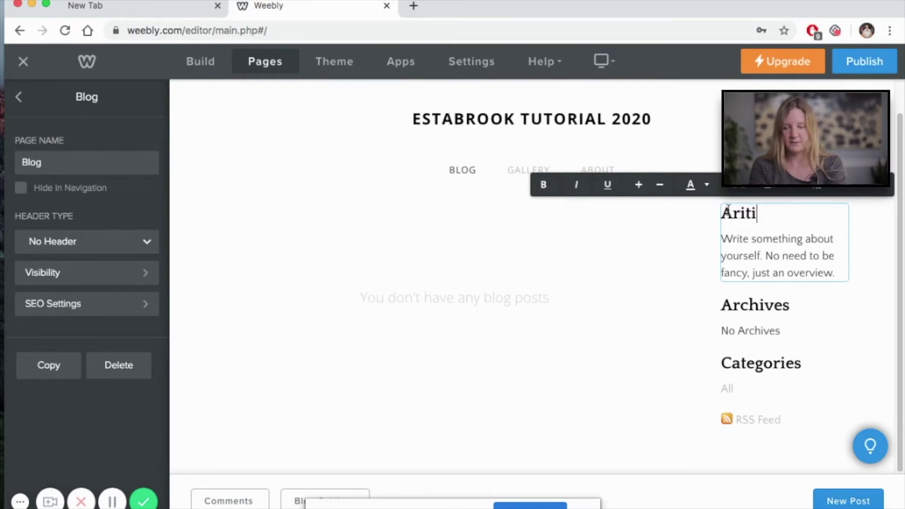
text(st)
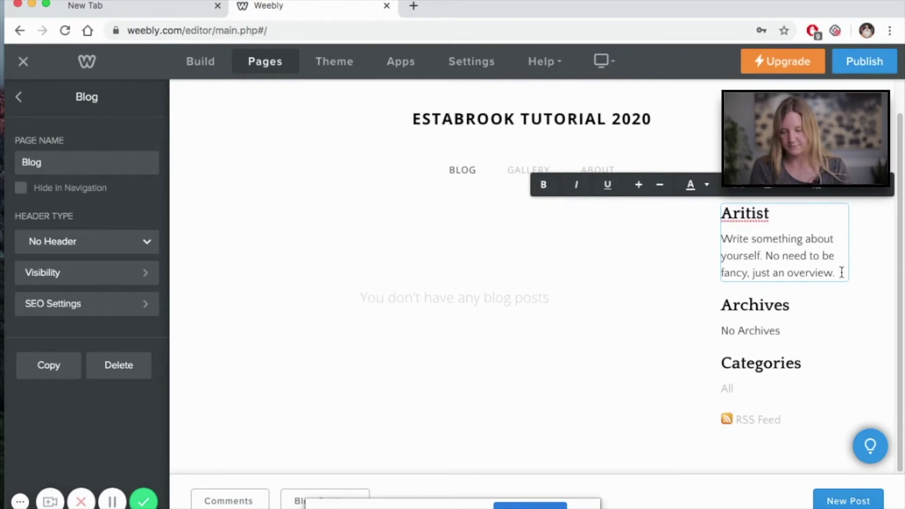
drag(743, 272, 720, 263)
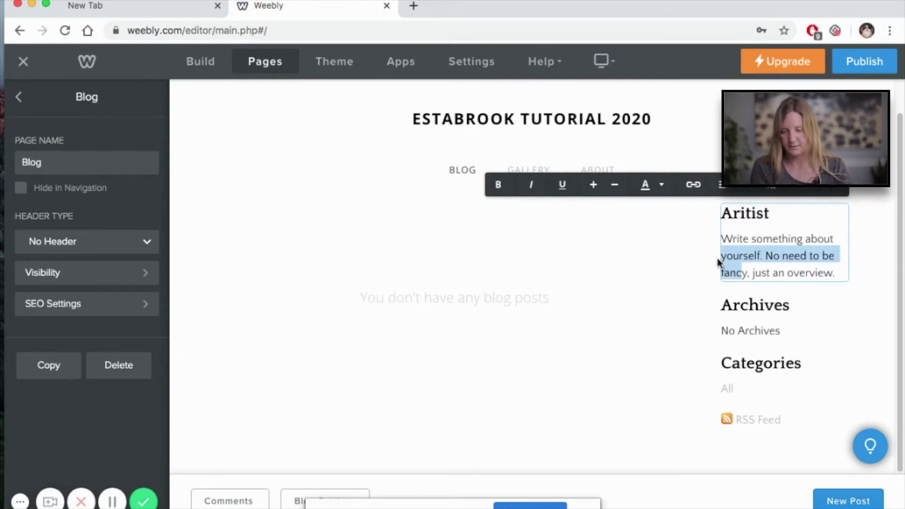
click(743, 220)
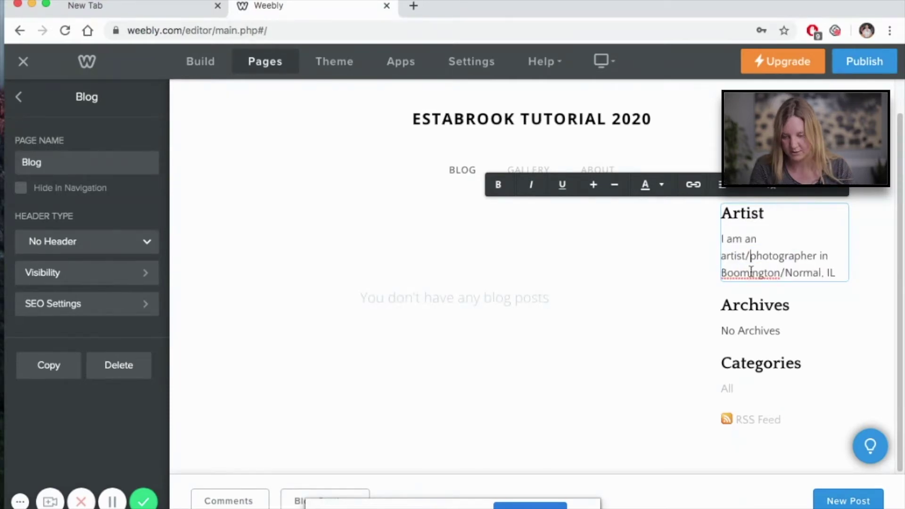
click(753, 257)
key(BackSpace)
text(&)
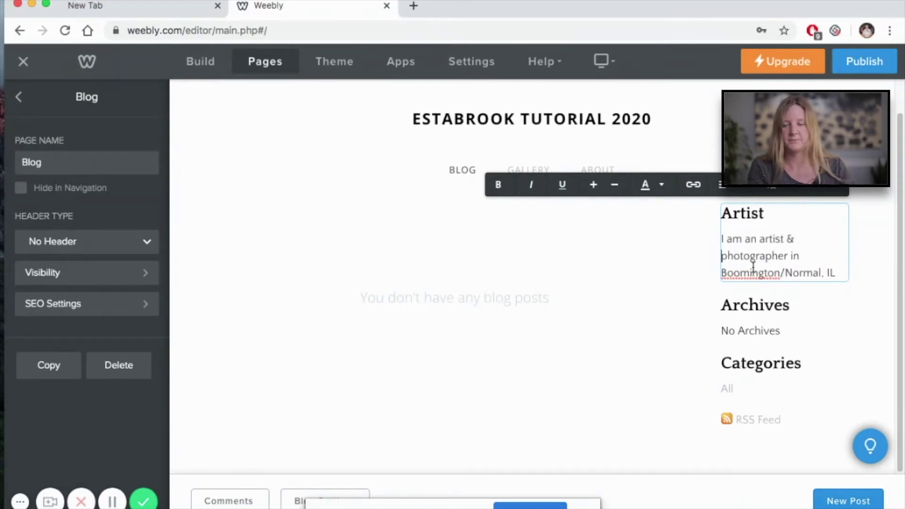
click(796, 308)
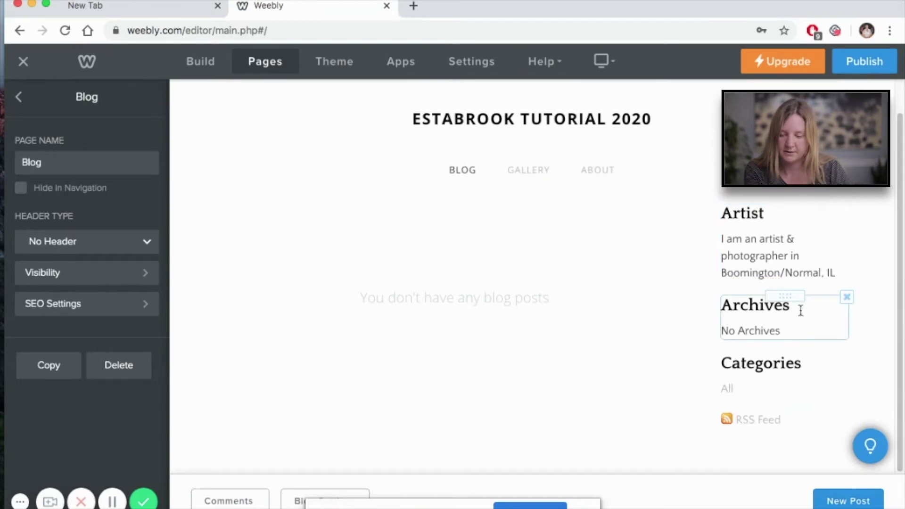
Step: Delete the Archives and Categories blocks from the Blog sidebar
click(846, 296)
click(820, 253)
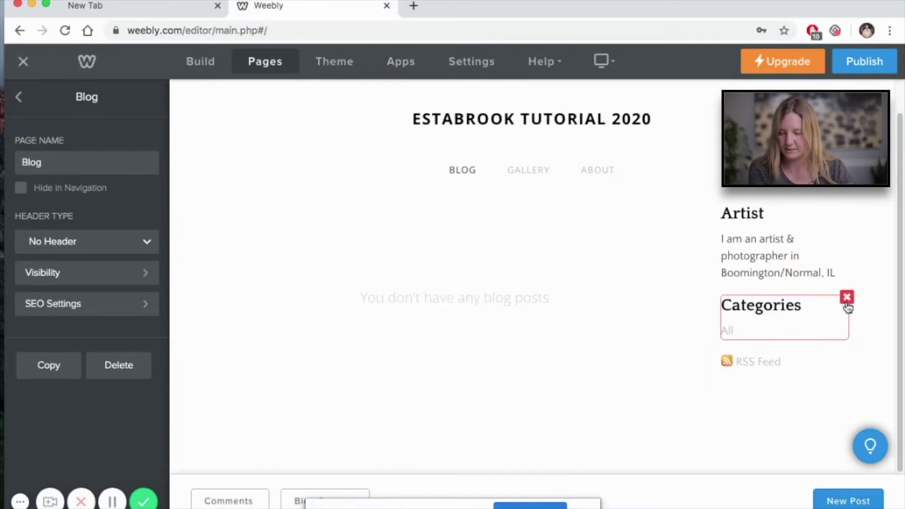
click(847, 300)
click(821, 264)
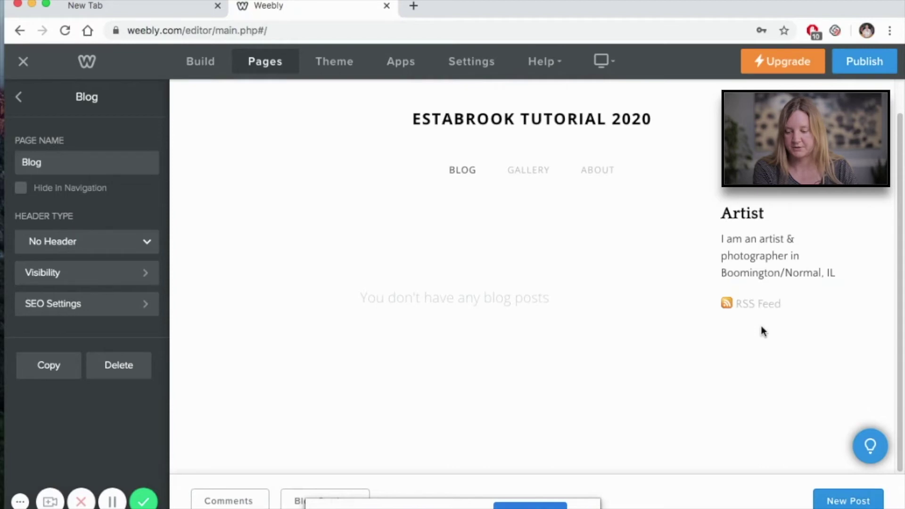
Step: Start a new blog post titled 'Welcome to my site!'
click(835, 499)
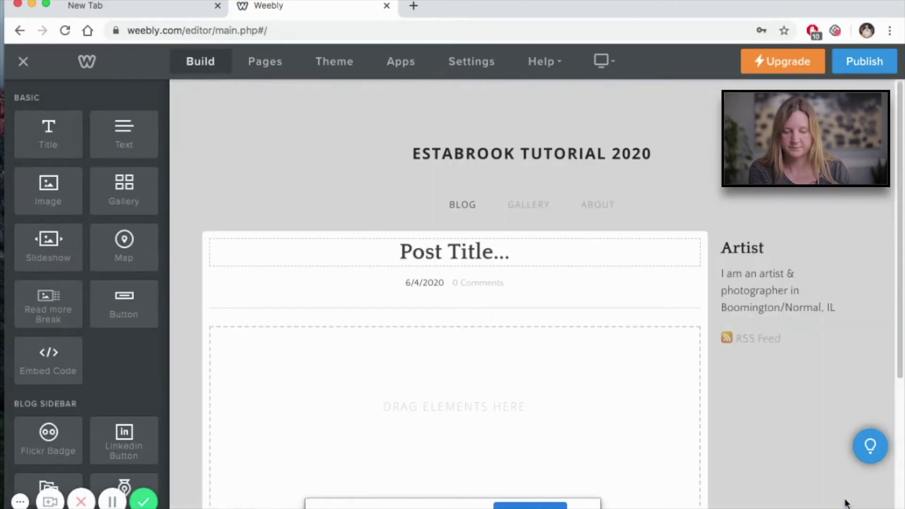
click(508, 242)
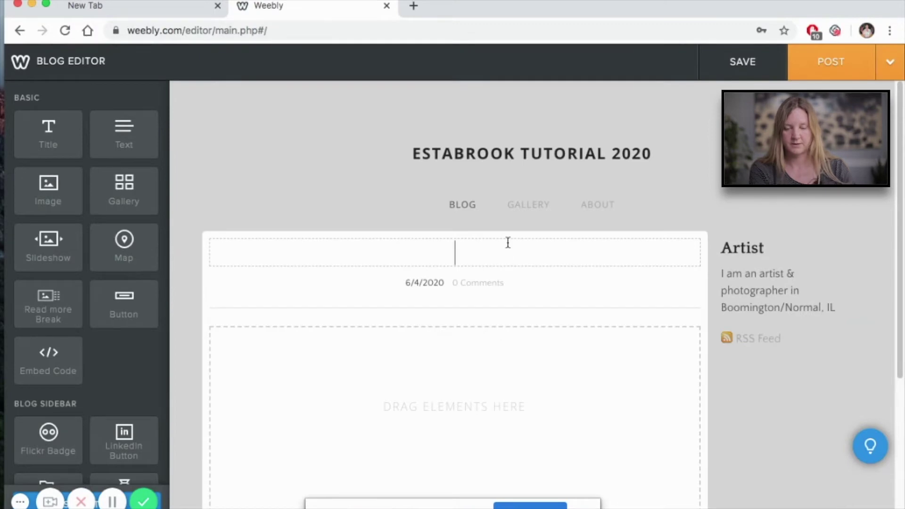
text(Welcom)
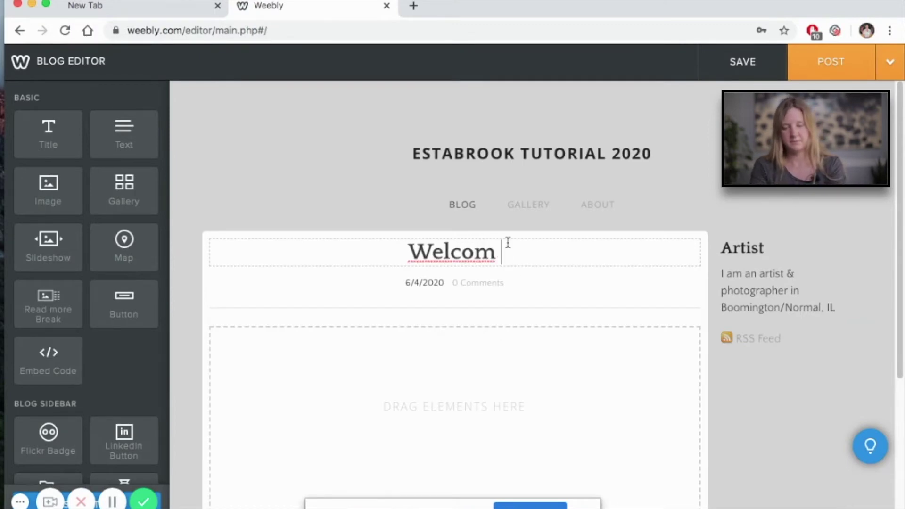
key(BackSpace)
text(e to M)
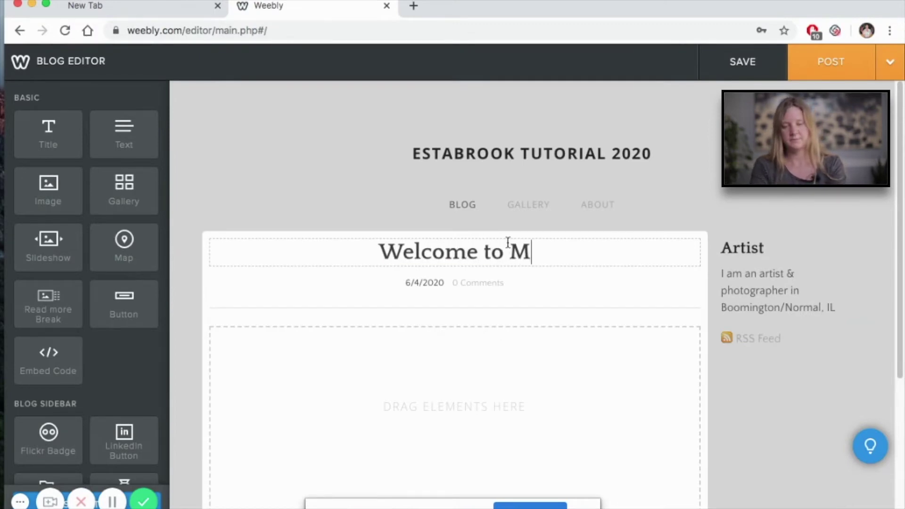
text(y)
key(BackSpace)
key(BackSpace)
text(my site)
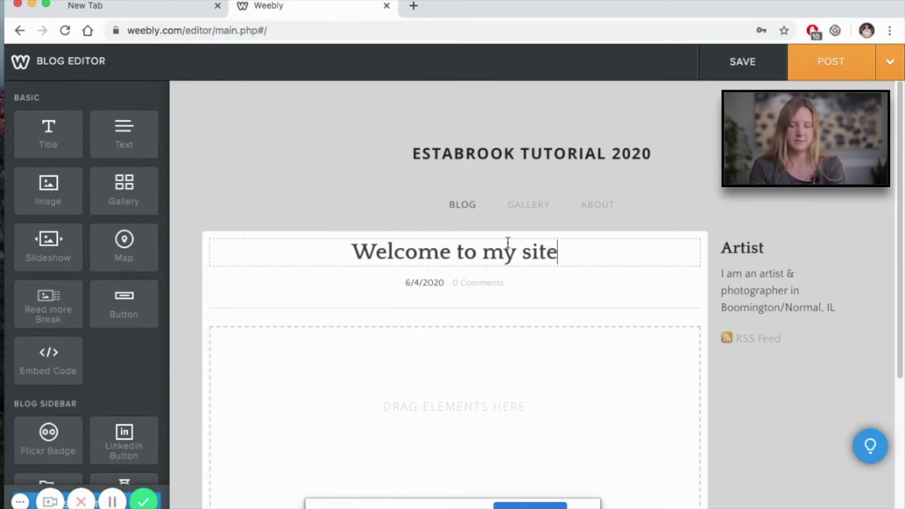
text(!)
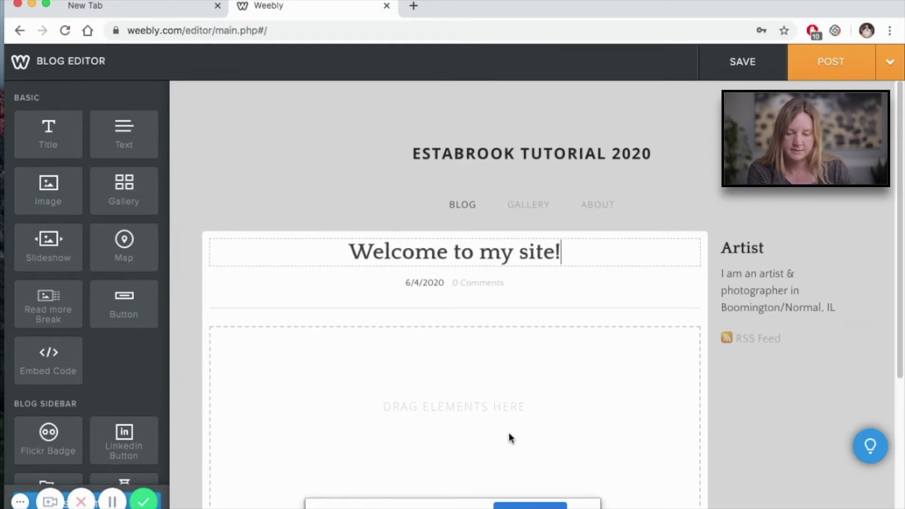
Step: Drag an Image element from the Basic section into the post body
scroll(509, 424, down, 1)
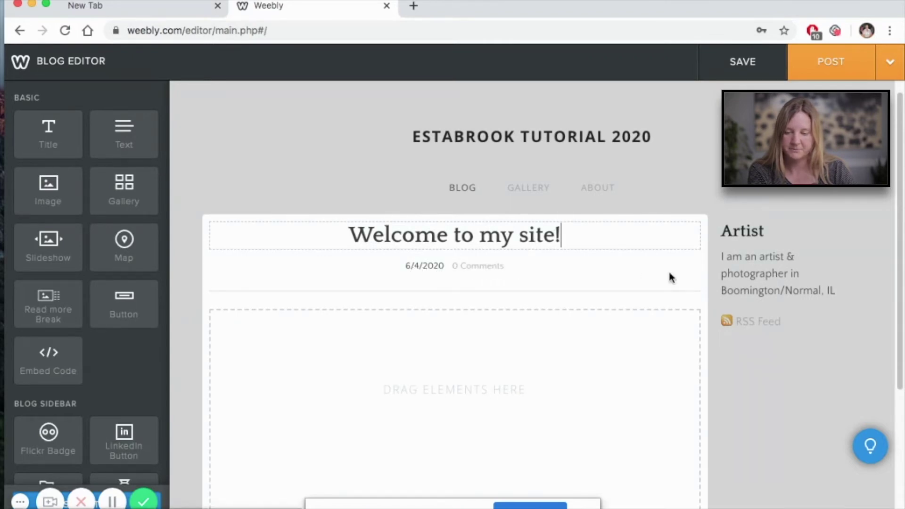
scroll(670, 277, down, 2)
scroll(670, 278, down, 5)
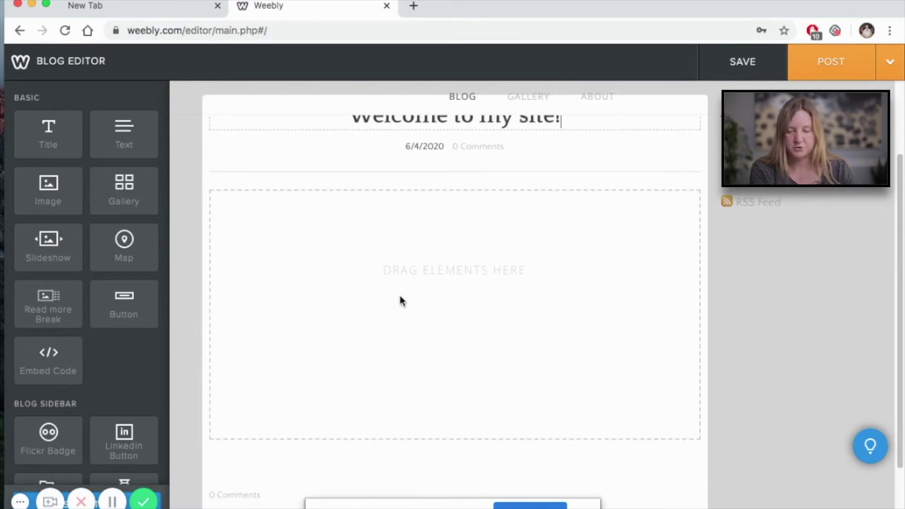
scroll(428, 287, up, 6)
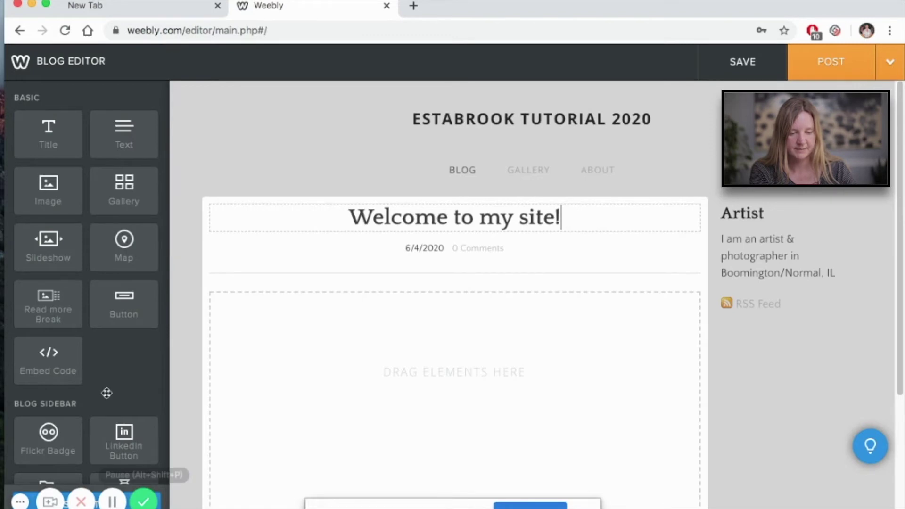
scroll(105, 372, down, 15)
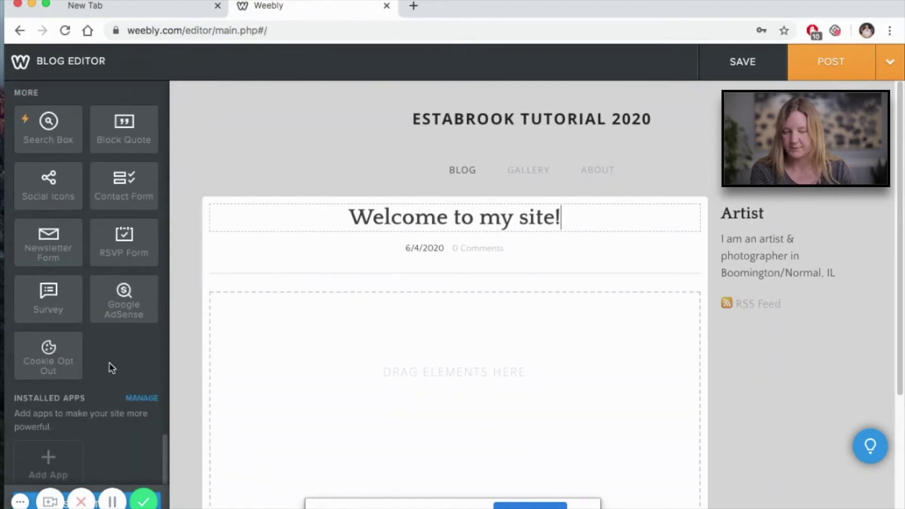
scroll(126, 356, up, 10)
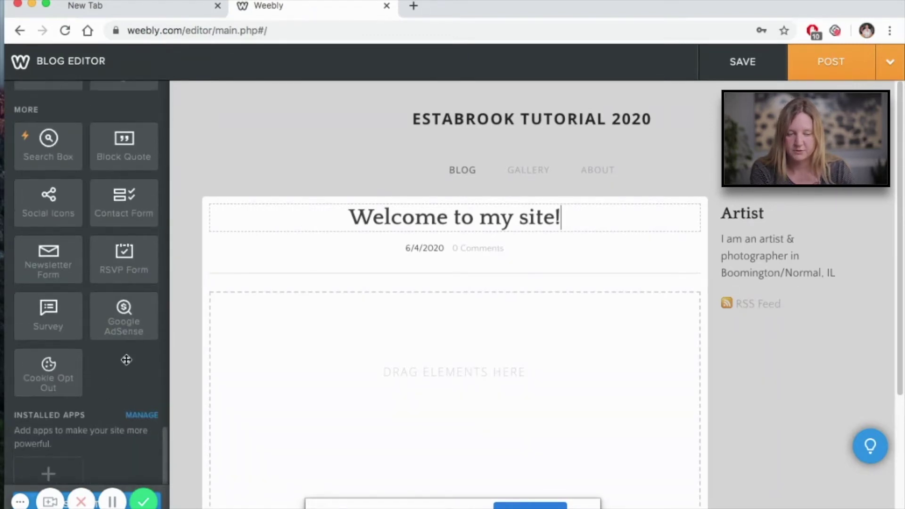
scroll(126, 356, up, 3)
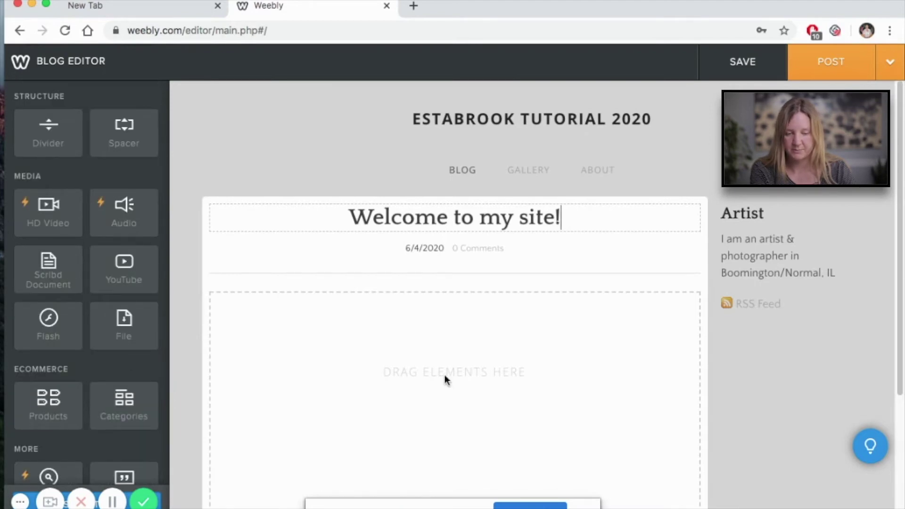
scroll(117, 274, up, 1)
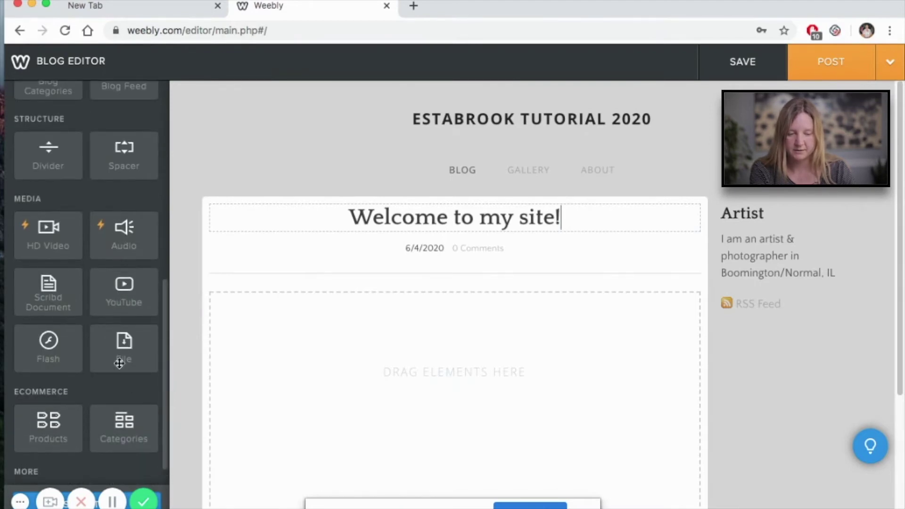
scroll(120, 363, up, 3)
scroll(123, 275, up, 4)
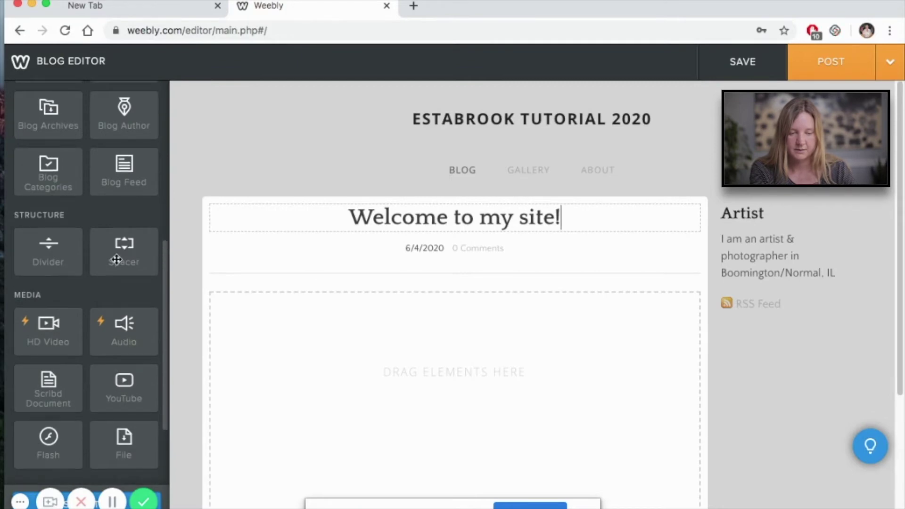
scroll(127, 248, up, 6)
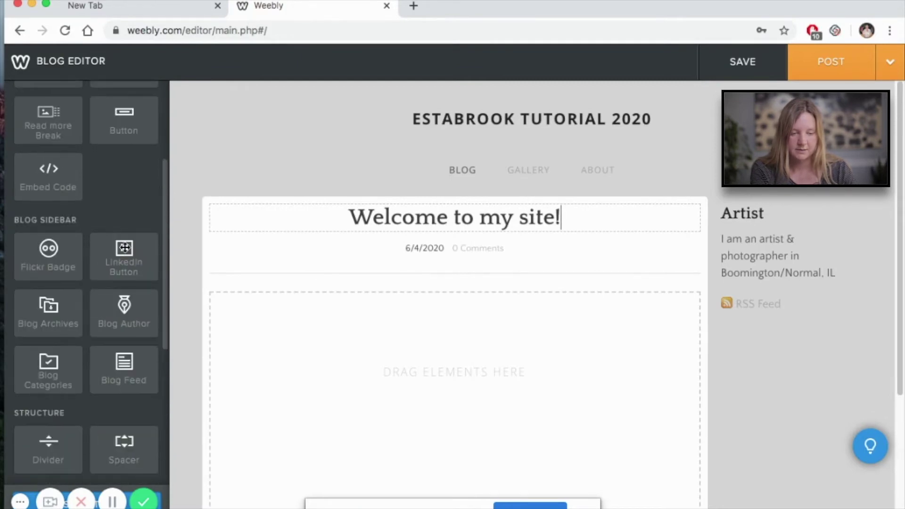
scroll(125, 247, up, 8)
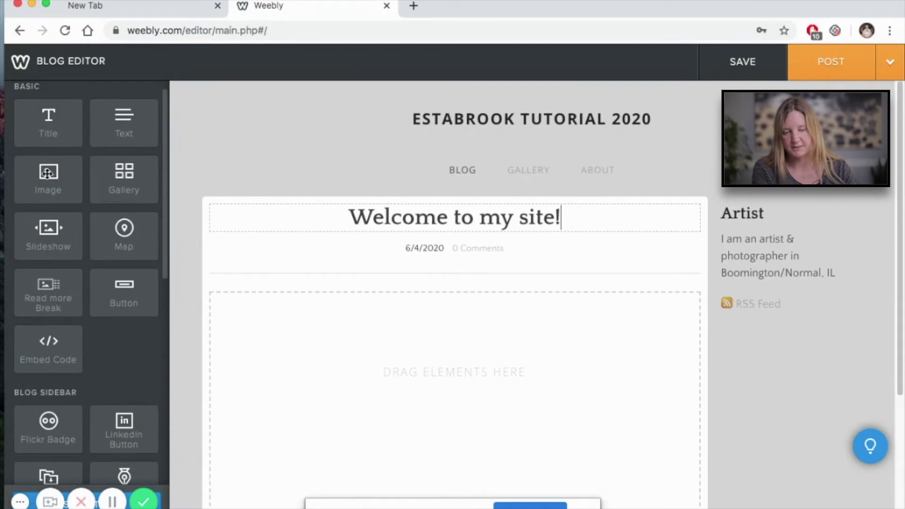
drag(62, 181, 434, 333)
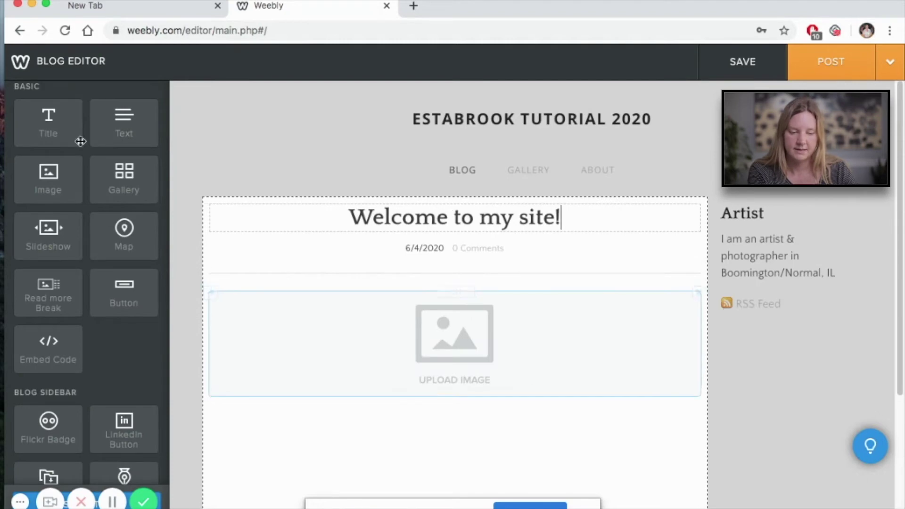
Step: Place a Text block beneath the empty image, then bring up the image upload dialog
drag(124, 122, 459, 398)
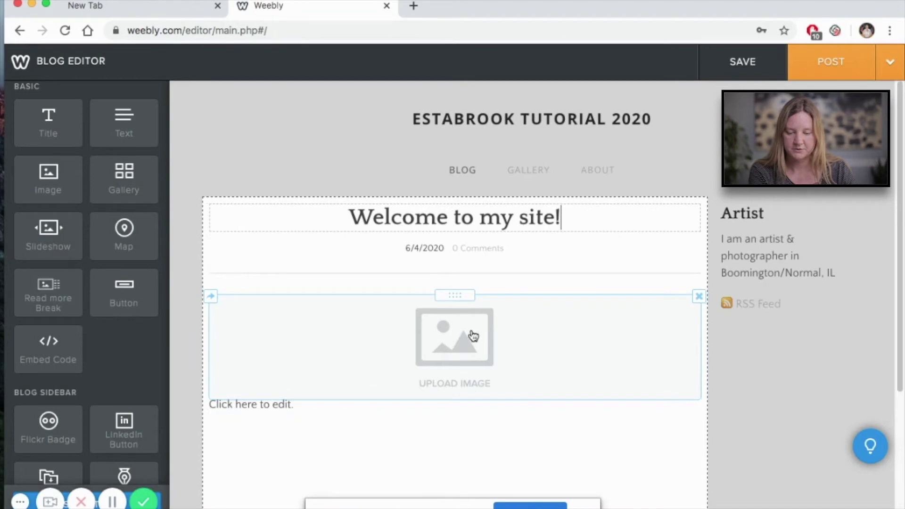
click(468, 346)
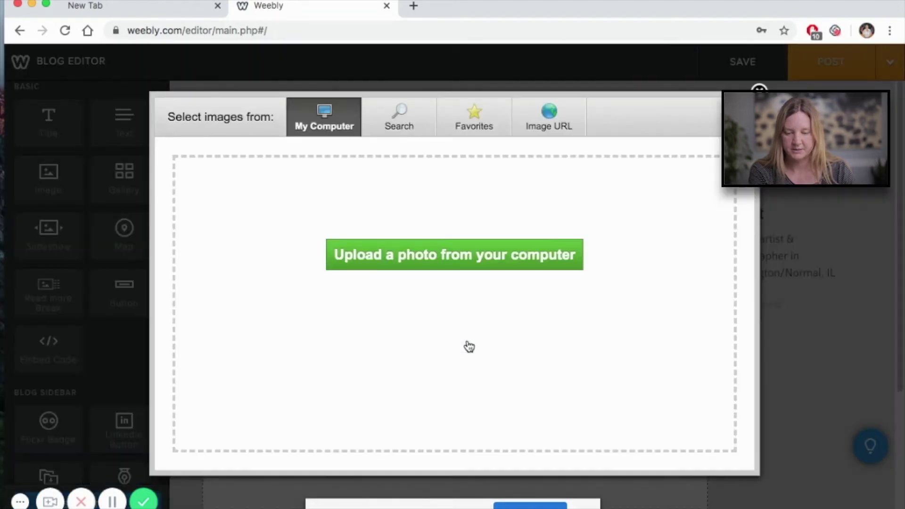
Step: Upload Agatha Birds.jpg from the computer into the post's image block
click(407, 269)
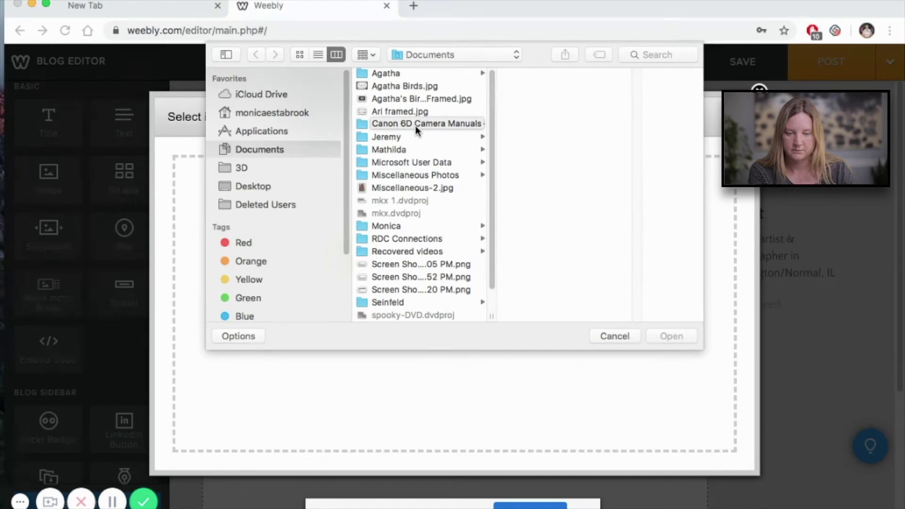
click(389, 86)
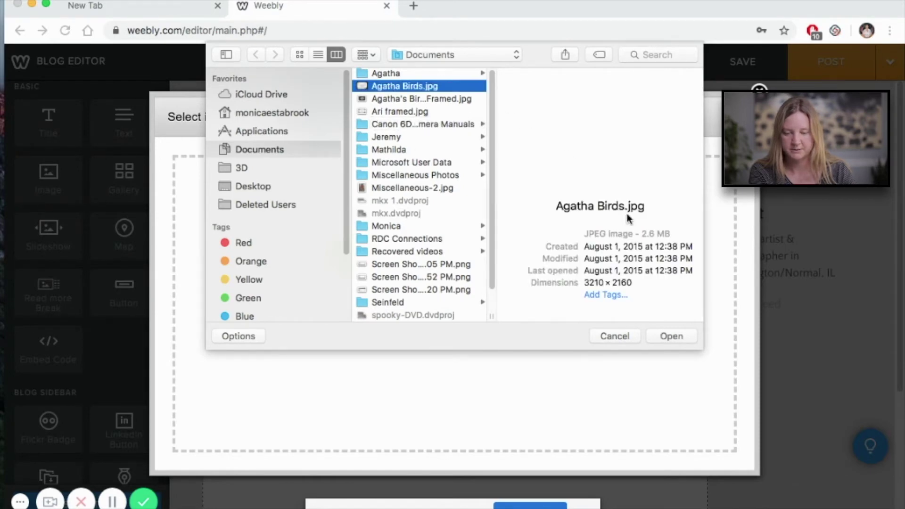
click(664, 337)
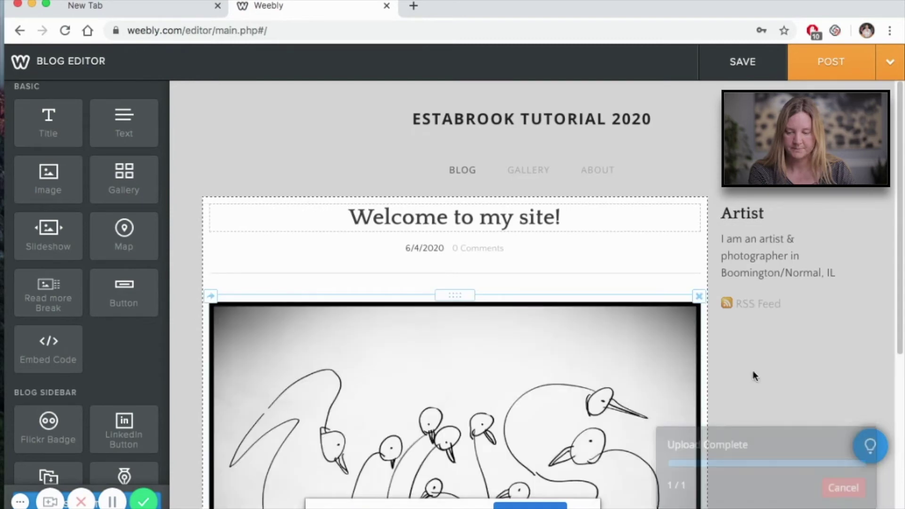
Step: Paste the classroom-drawing caption under the bird image and post the blog entry
scroll(744, 368, down, 10)
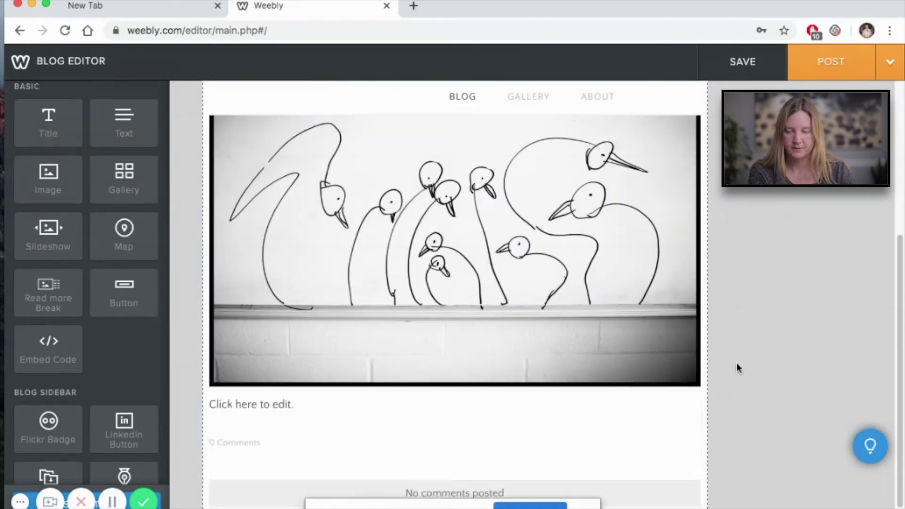
scroll(577, 289, up, 9)
scroll(577, 289, down, 3)
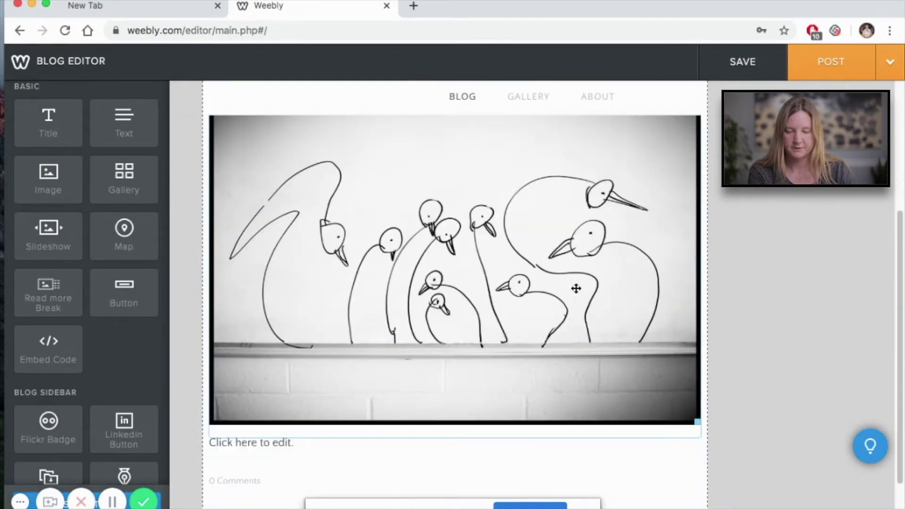
click(257, 442)
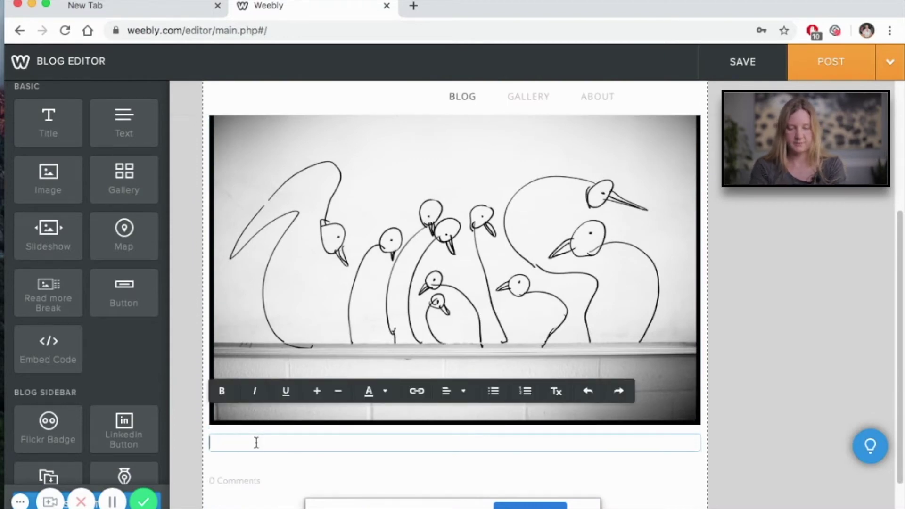
text(This is a drawing my daughter made in my classroom over the weekend.)
scroll(610, 246, up, 5)
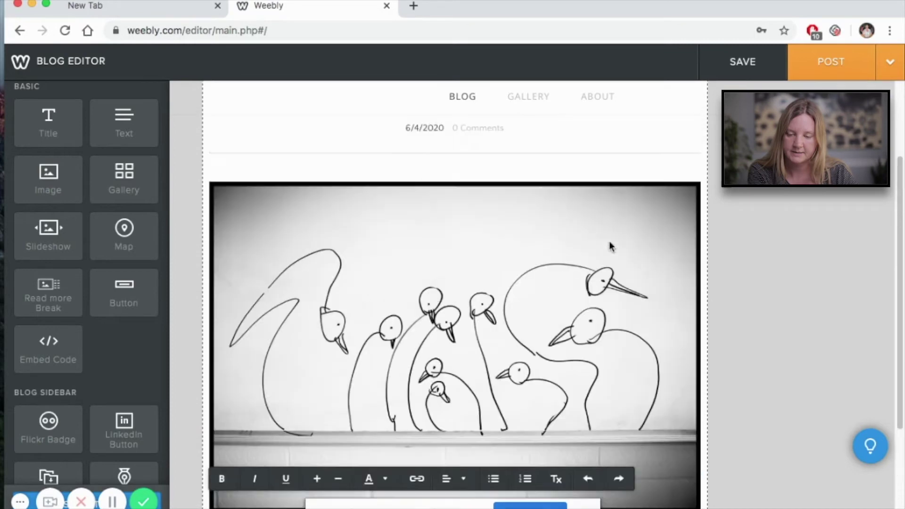
click(829, 62)
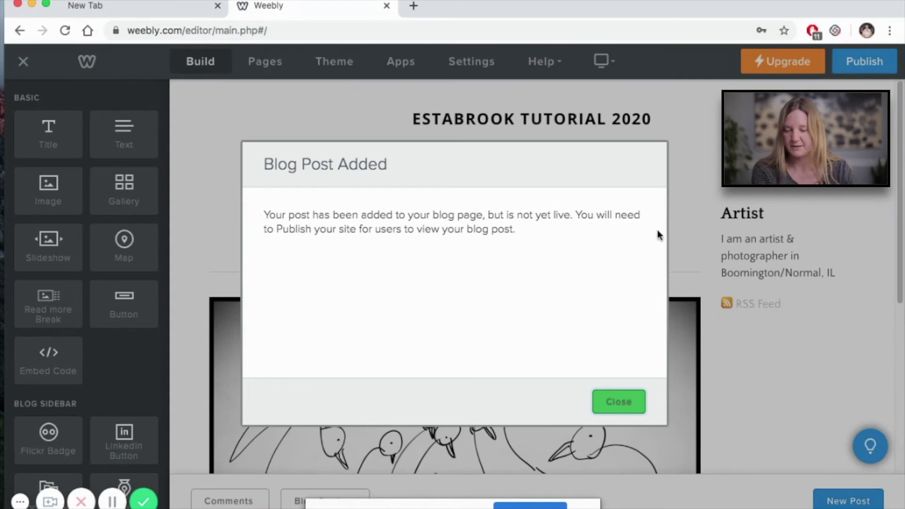
Step: Publish the site, copy the estabrooktutorial2020.weebly.com address, and open a new browser tab
click(618, 402)
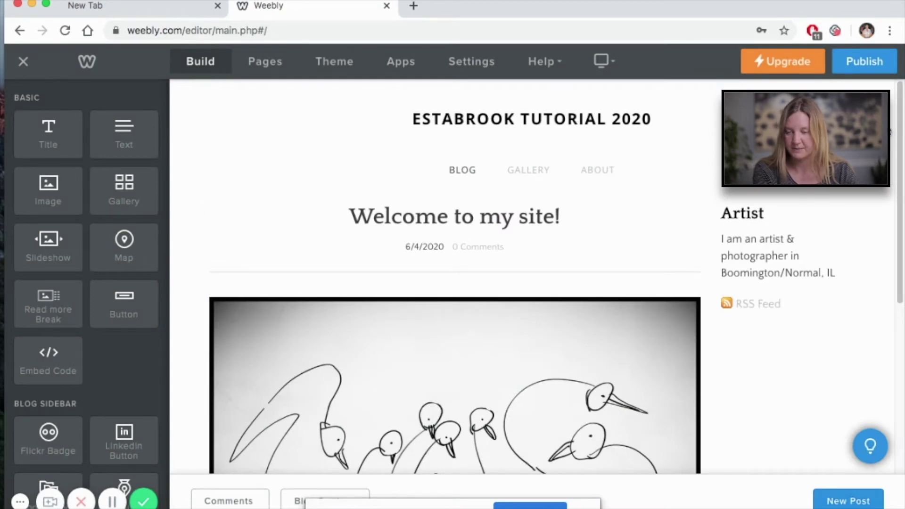
click(851, 71)
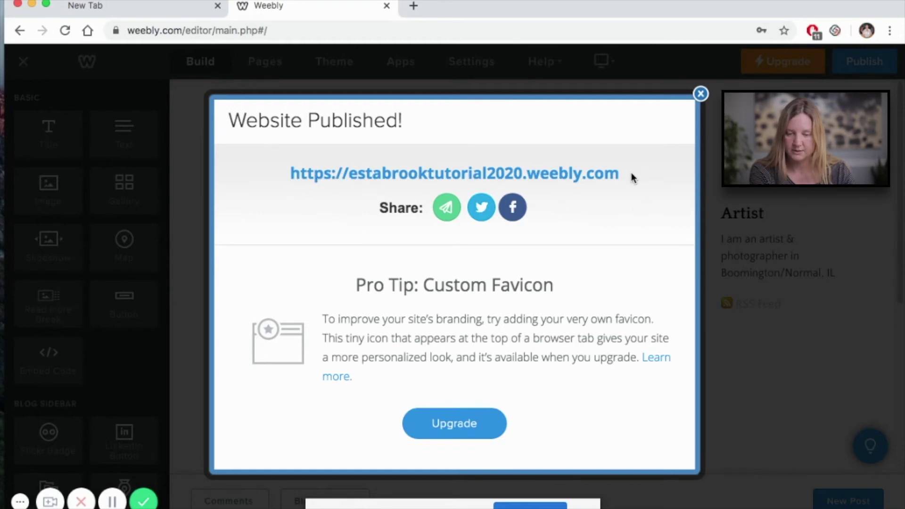
right_click(547, 177)
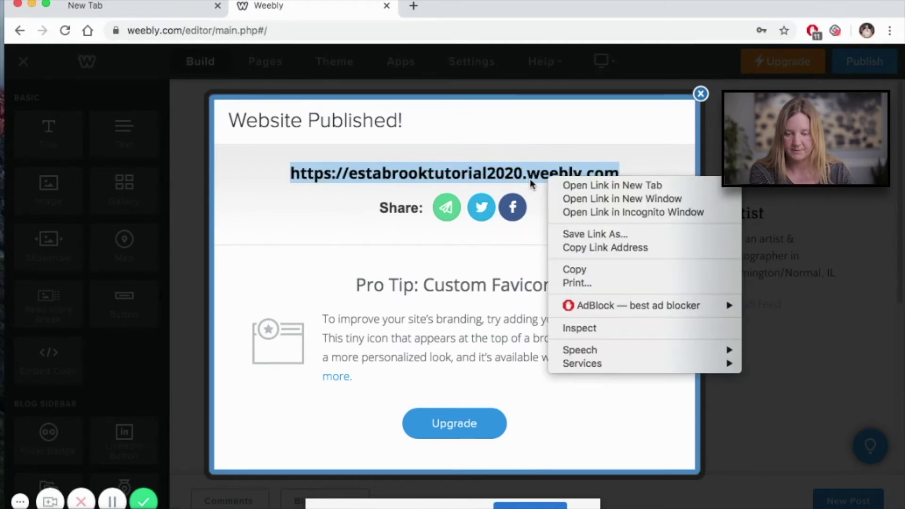
click(590, 247)
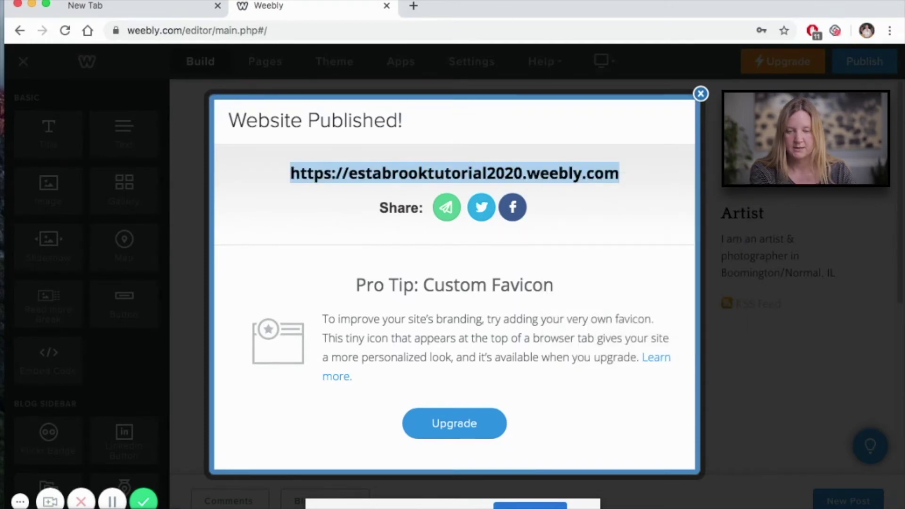
click(414, 5)
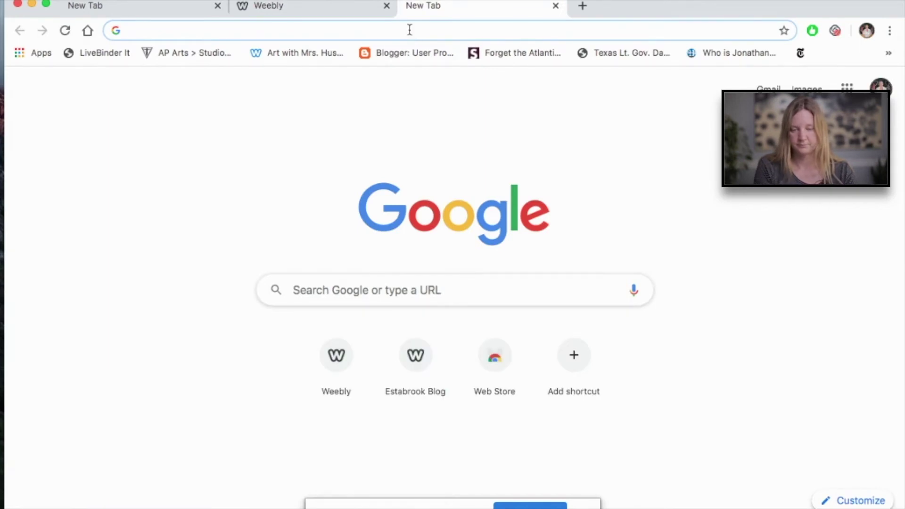
Step: Paste the copied address into Chrome and load estabrooktutorial2020.weebly.com
key(super+v)
right_click(408, 30)
click(363, 37)
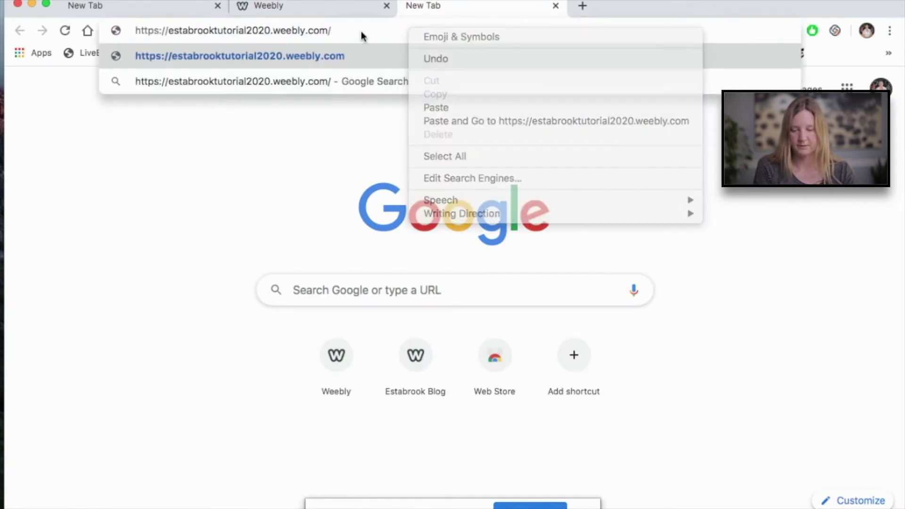
key(Return)
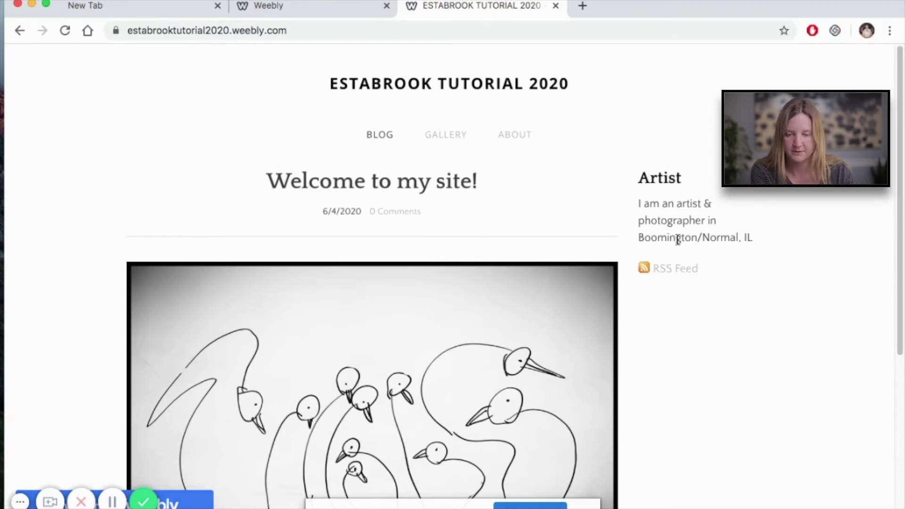
Step: Back in the Weebly editor, give the Blog page a header
click(277, 7)
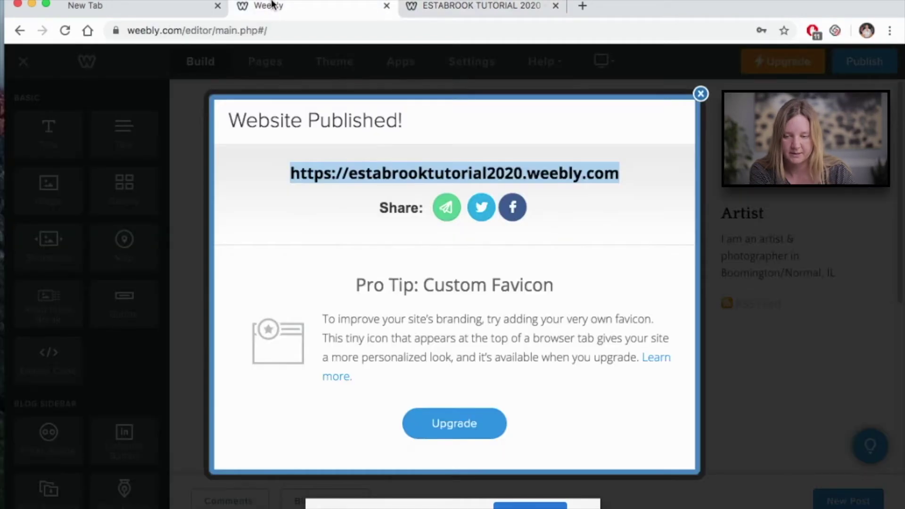
click(699, 95)
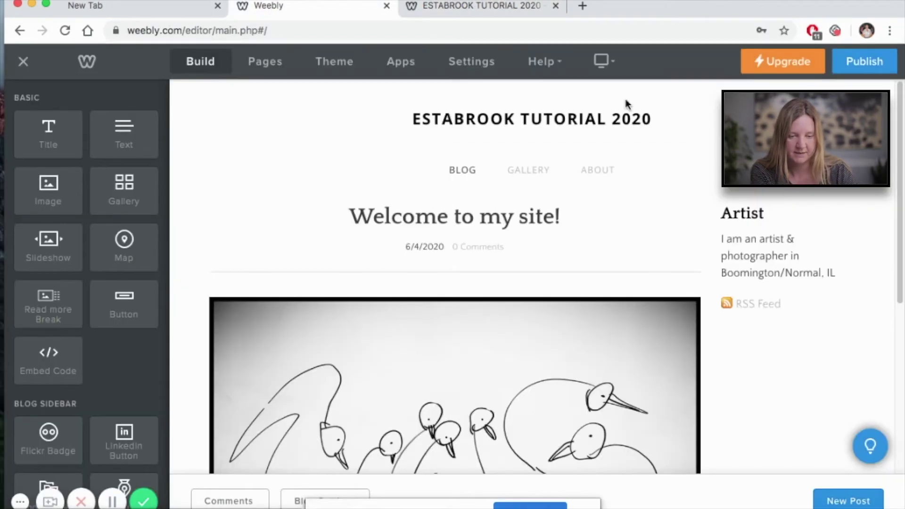
click(260, 71)
click(105, 250)
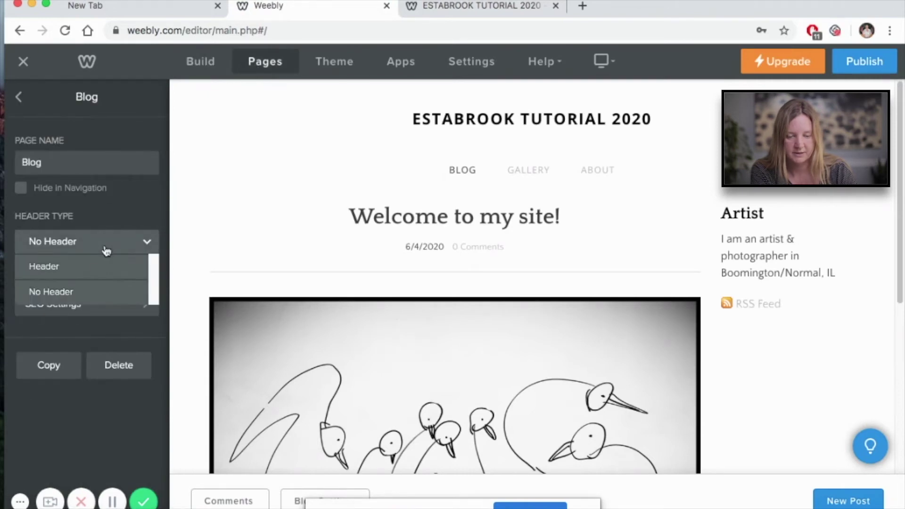
click(93, 267)
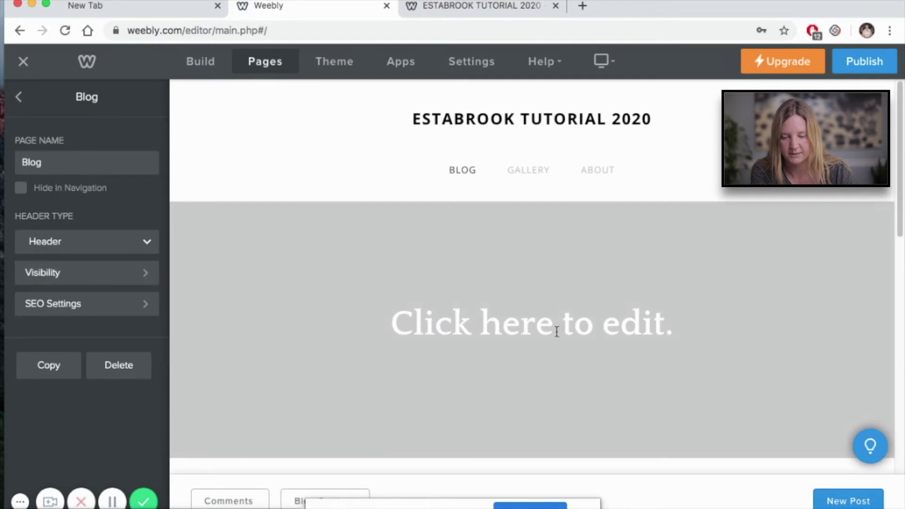
Step: Change the header text to 'Blog' and select the header to show its options
click(551, 323)
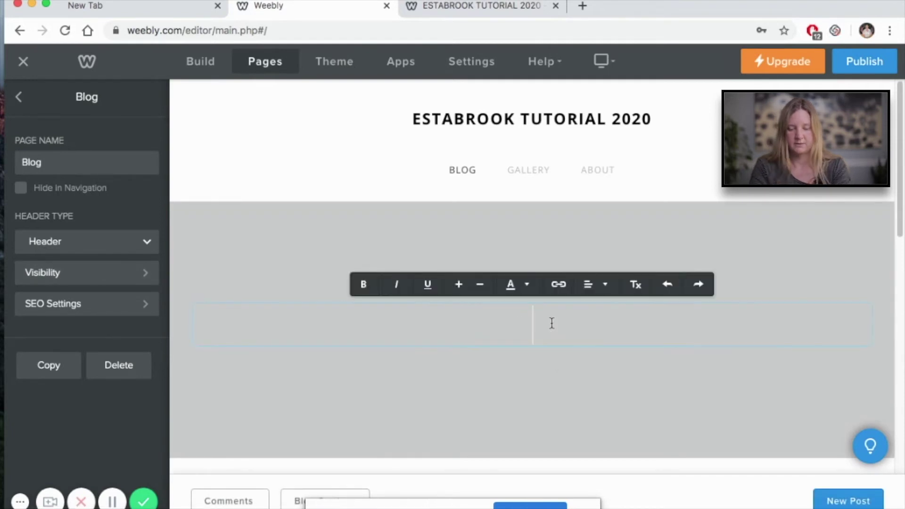
text(E)
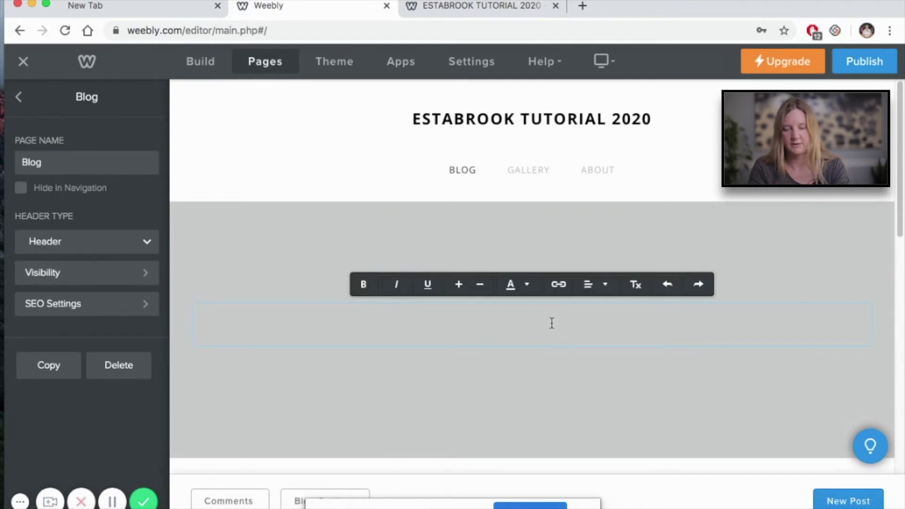
text(Blog)
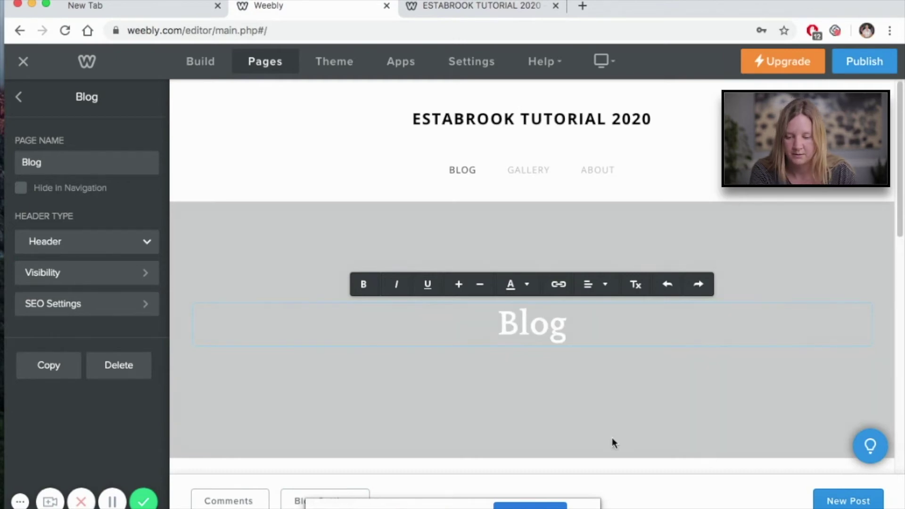
click(611, 424)
scroll(636, 352, down, 3)
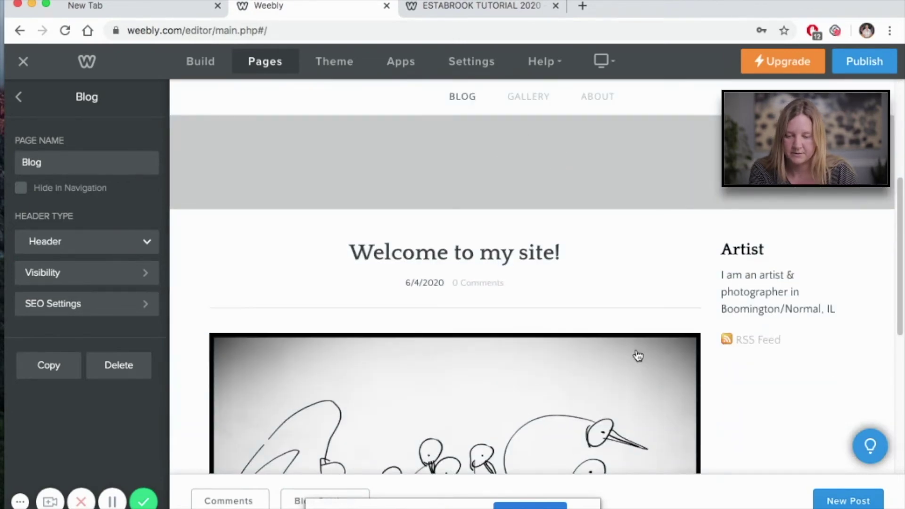
scroll(636, 351, up, 5)
scroll(635, 349, down, 8)
scroll(634, 349, up, 2)
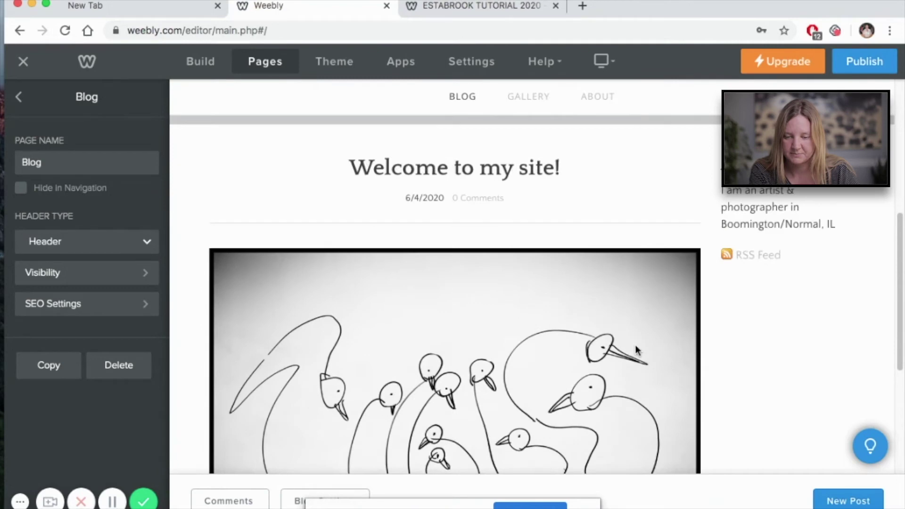
scroll(635, 350, up, 5)
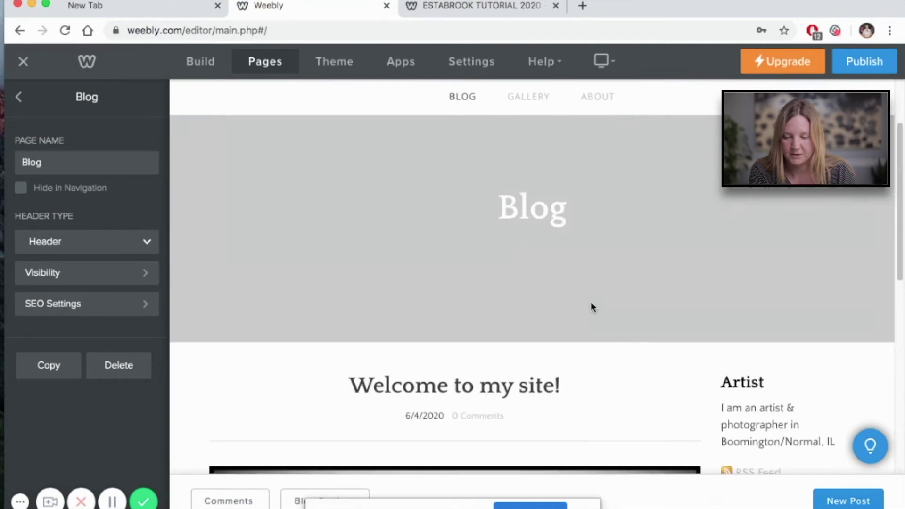
right_click(668, 241)
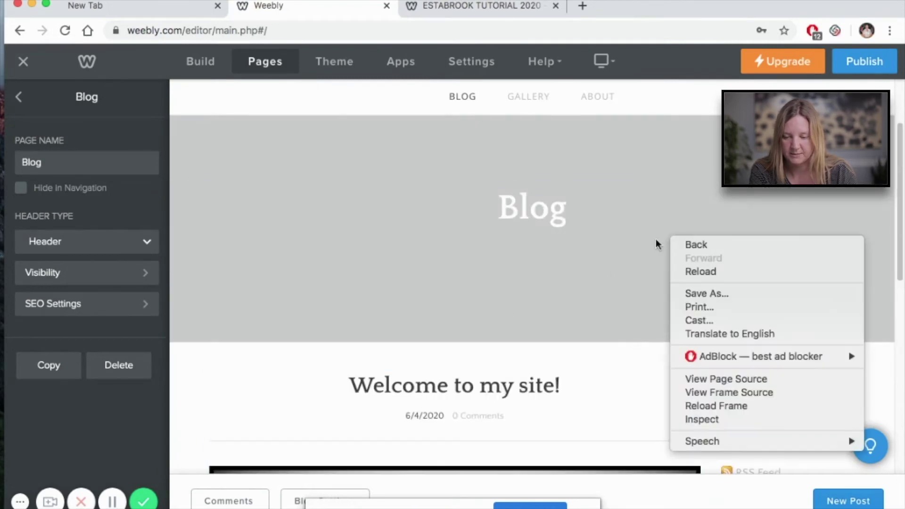
click(591, 288)
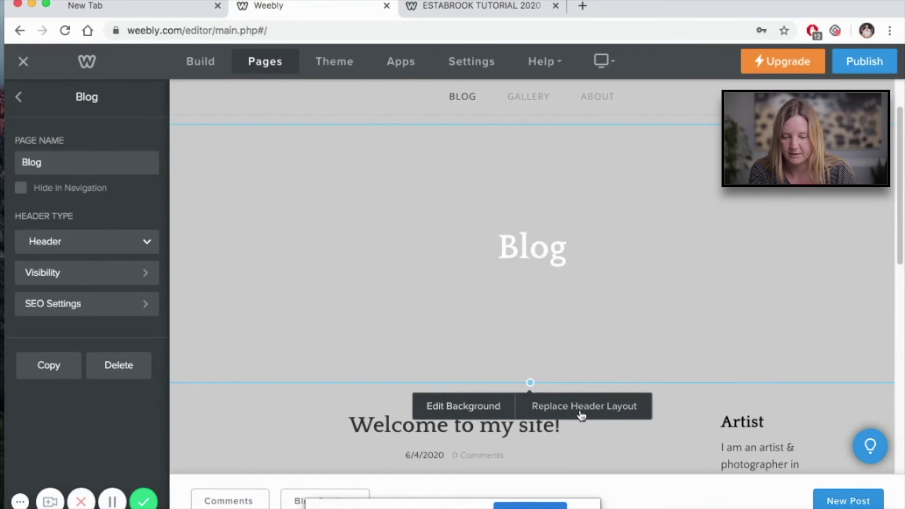
Step: Set the Blog header background to a solid dark red colour
click(472, 416)
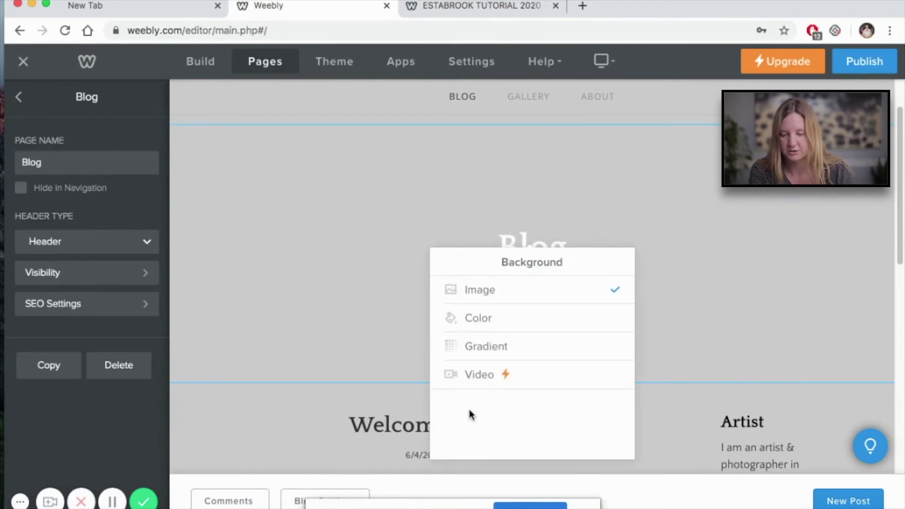
click(488, 348)
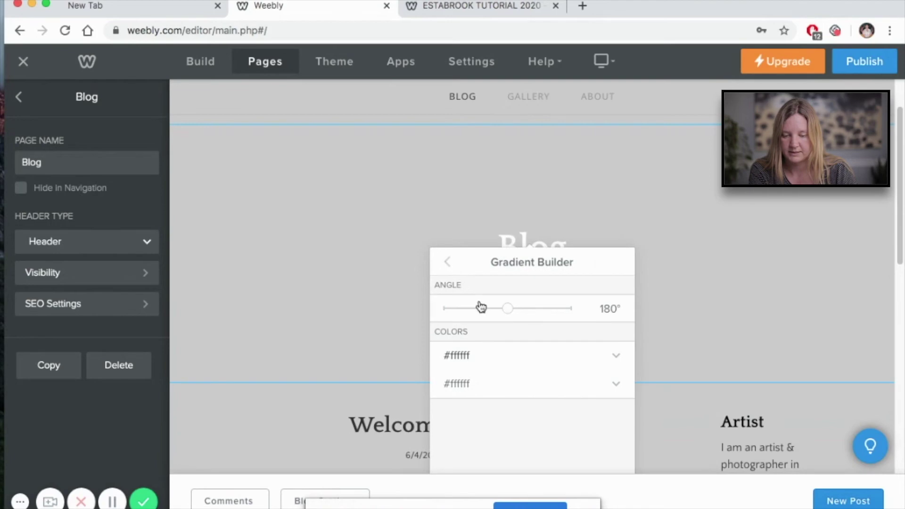
click(448, 264)
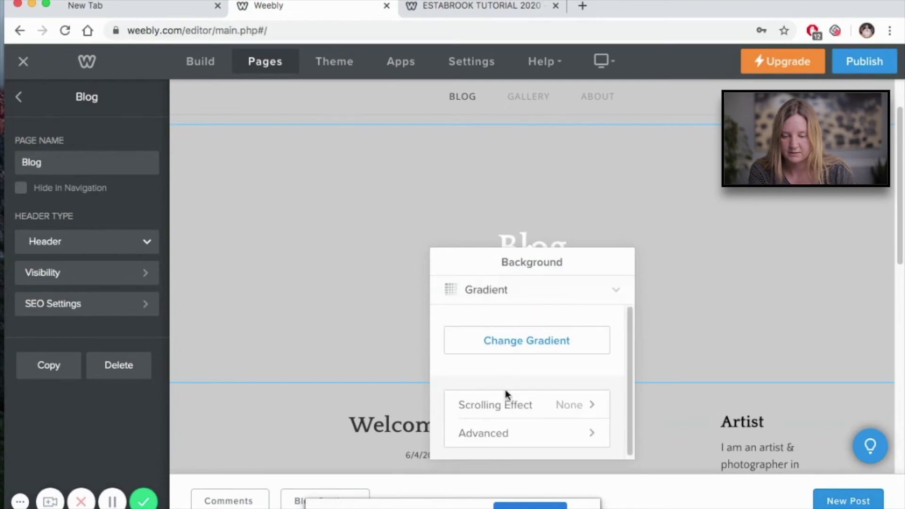
click(510, 290)
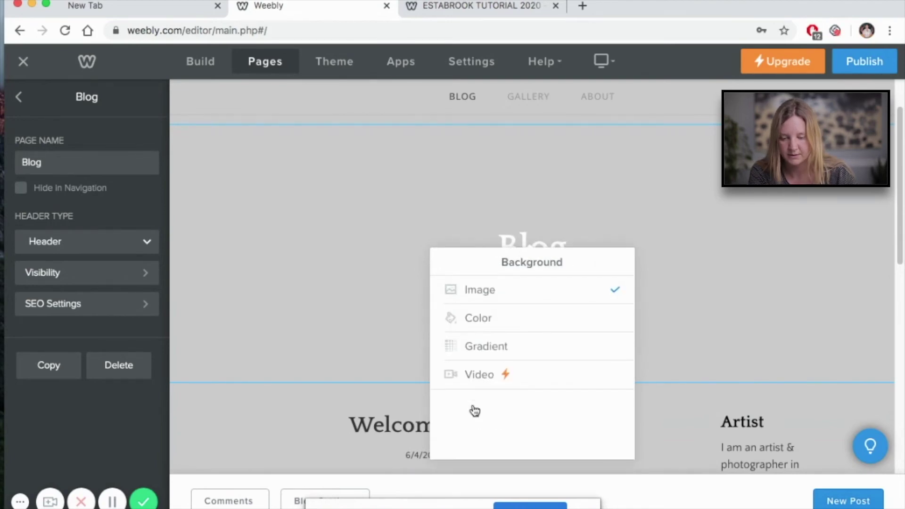
click(493, 305)
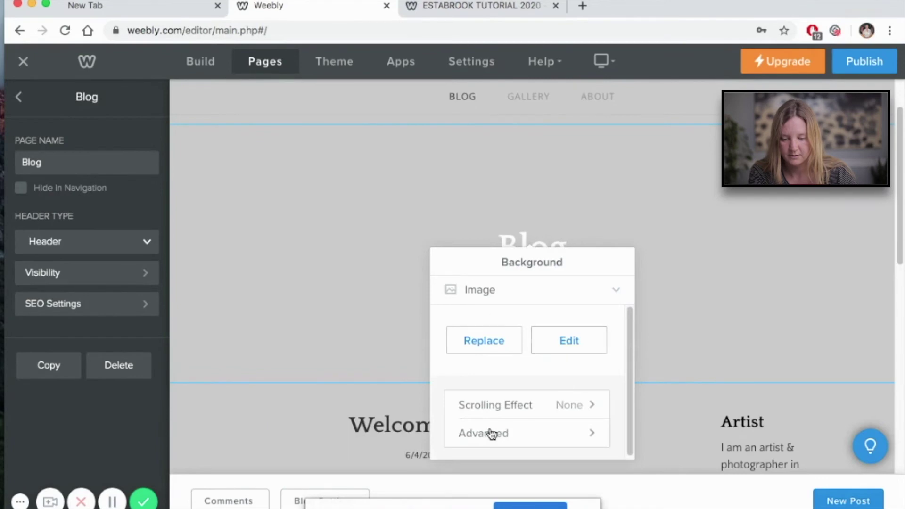
click(491, 290)
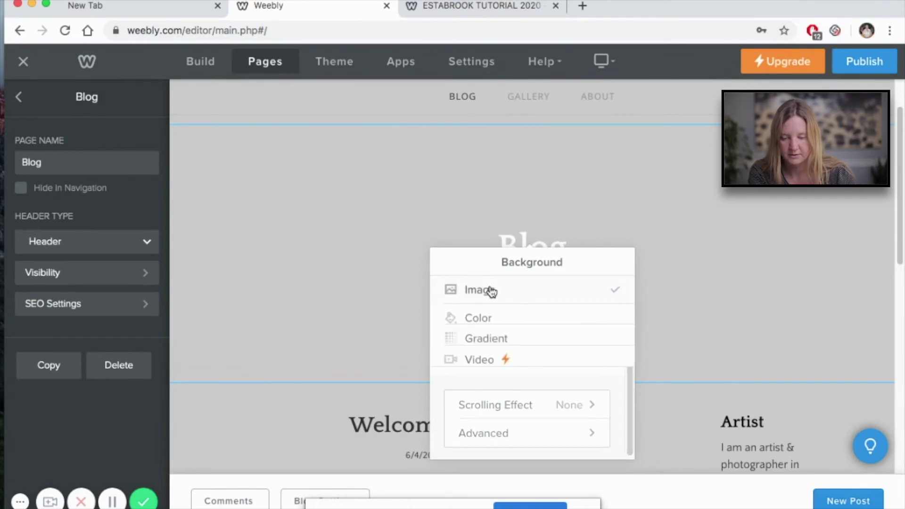
click(482, 322)
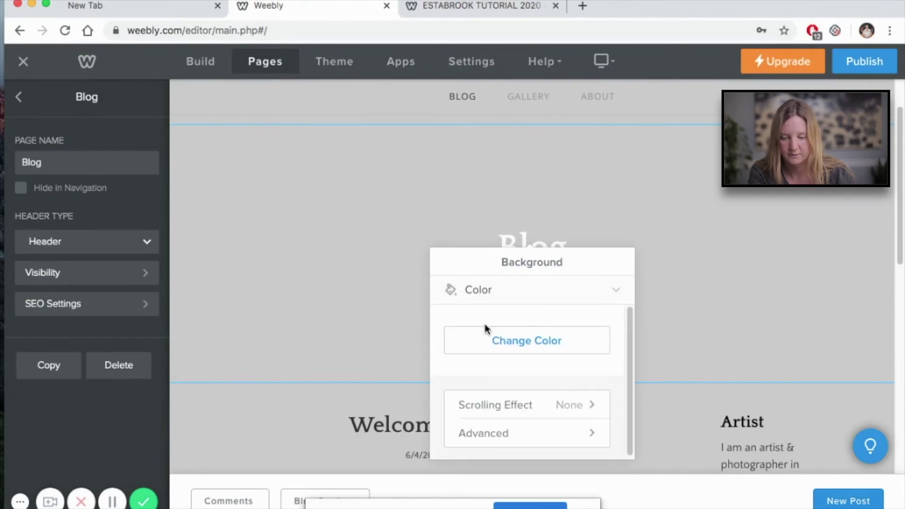
click(503, 351)
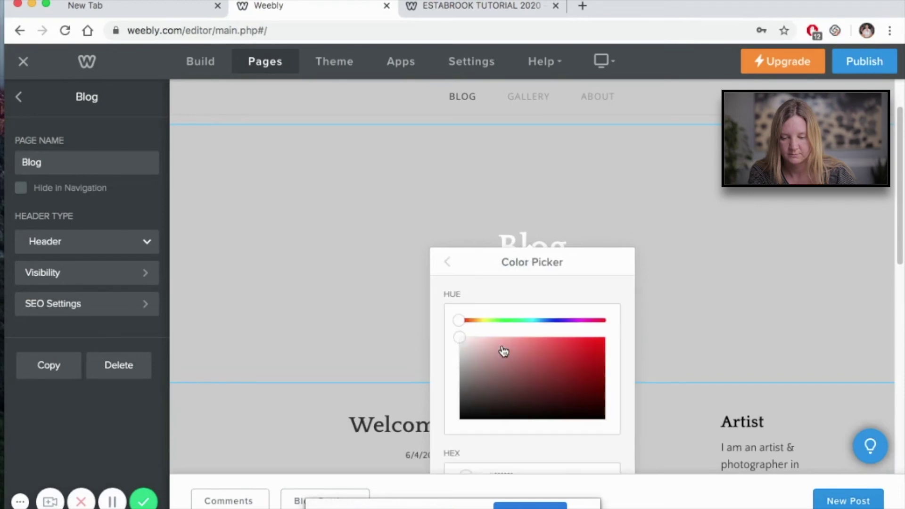
click(523, 357)
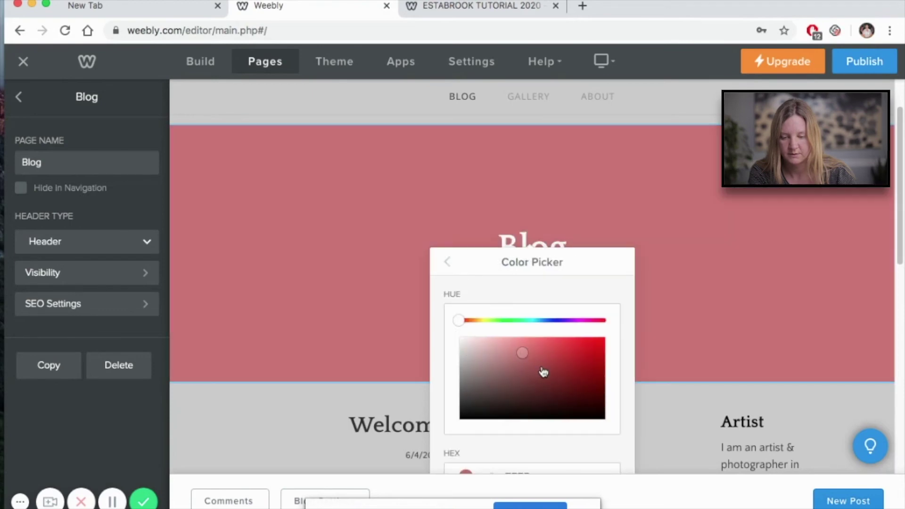
click(534, 382)
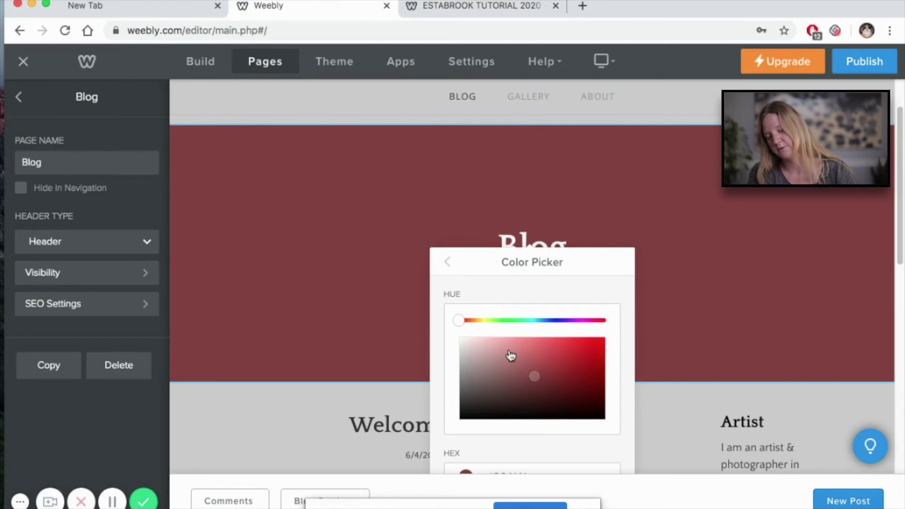
click(840, 225)
Step: Publish the site and switch to the Gallery page
scroll(837, 220, down, 7)
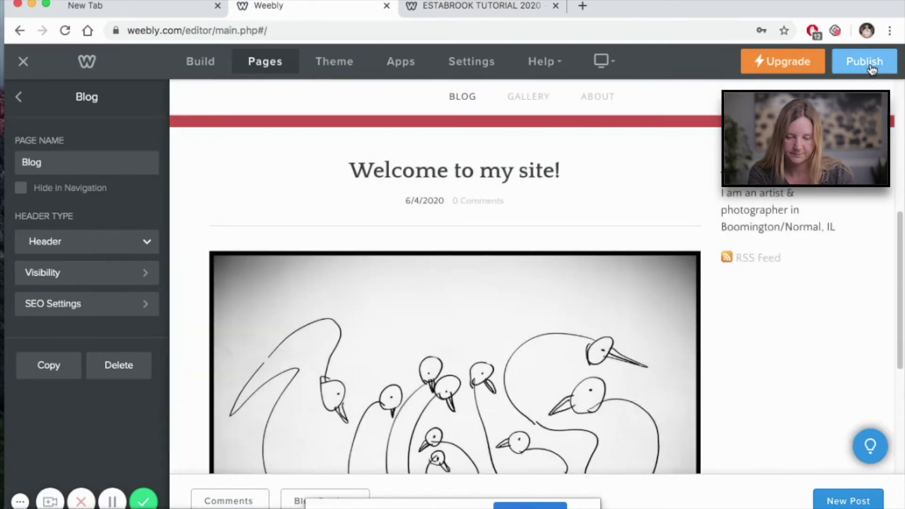
click(864, 62)
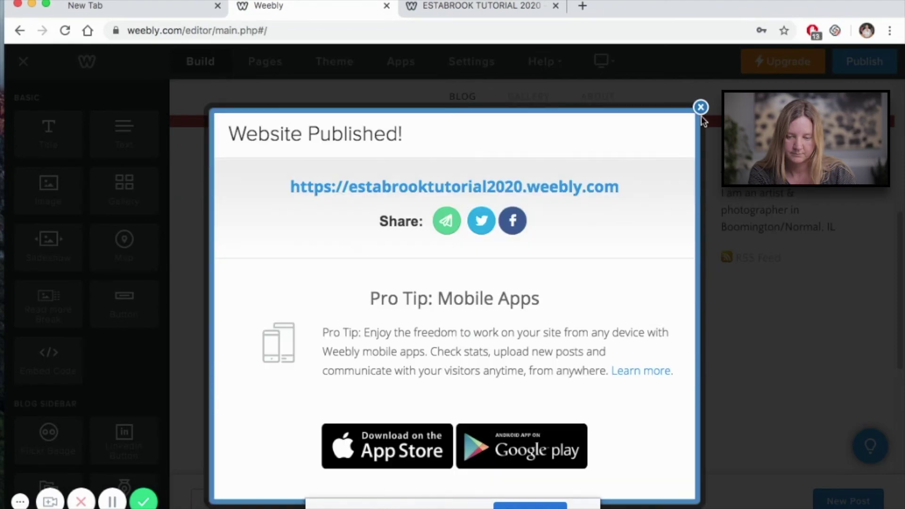
click(700, 107)
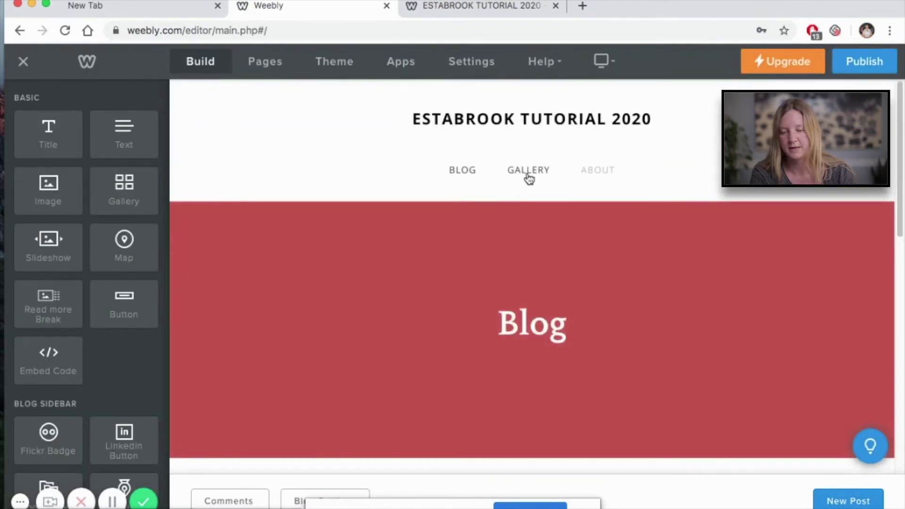
click(528, 177)
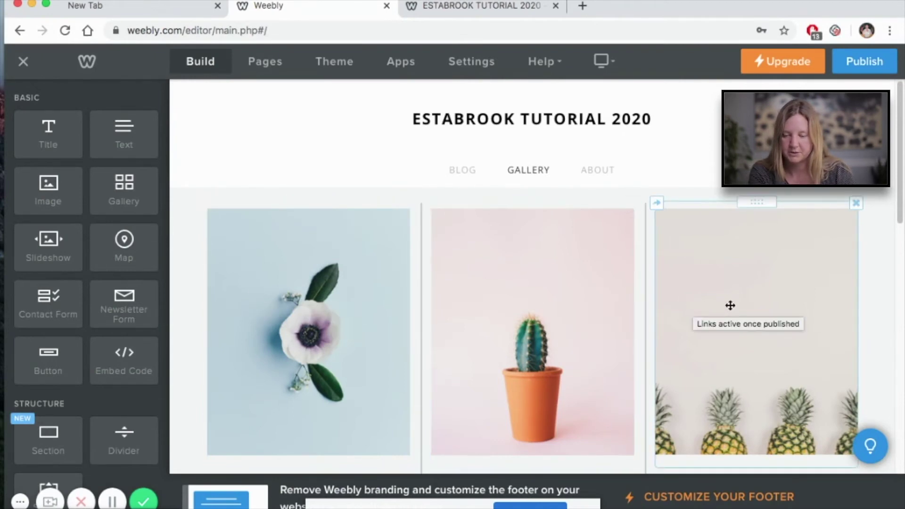
Step: Look over the sample plant photos and drop a new Gallery element at the page top
scroll(741, 311, down, 10)
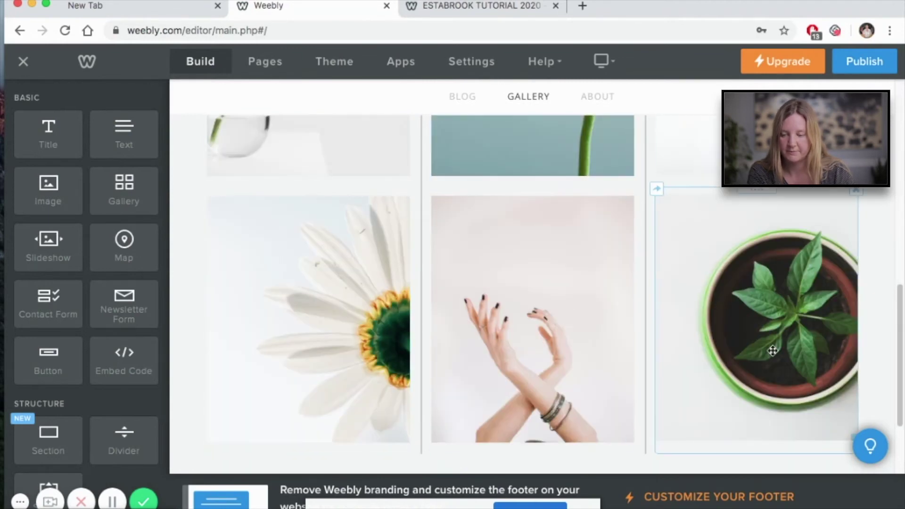
scroll(772, 349, up, 10)
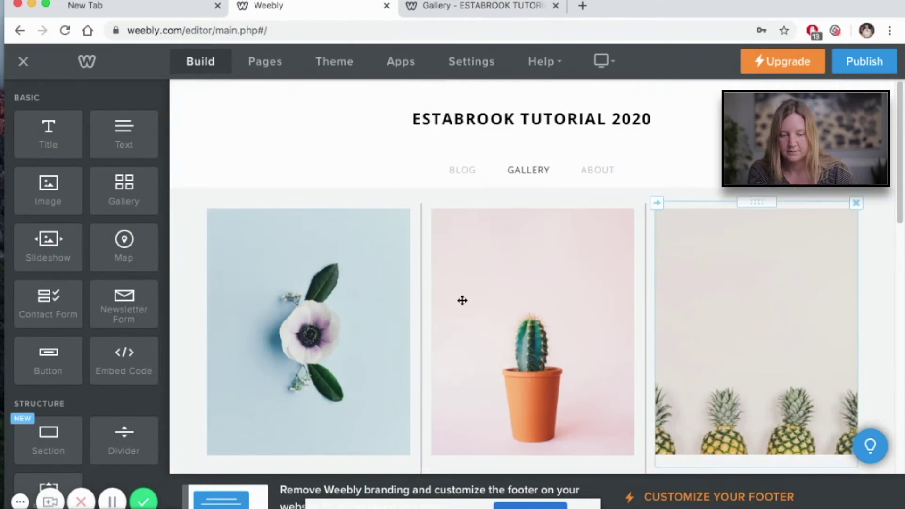
scroll(319, 290, down, 2)
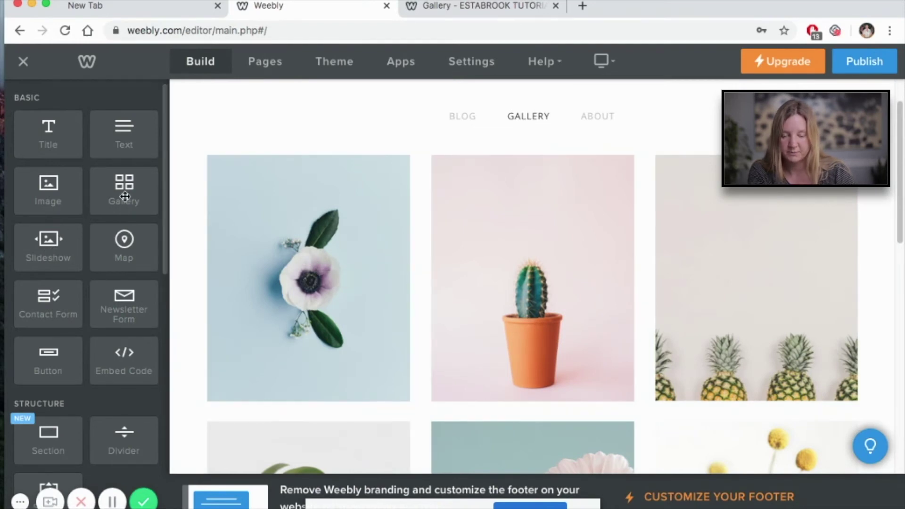
drag(127, 196, 47, 184)
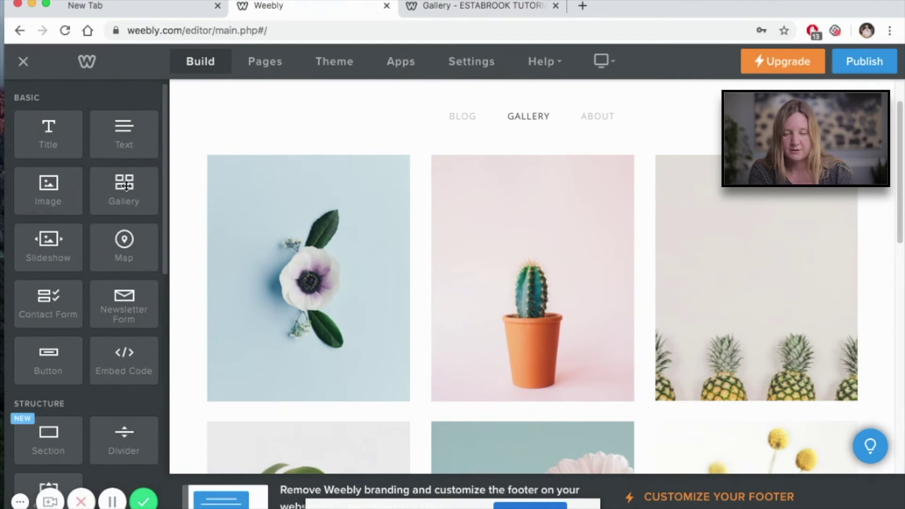
drag(122, 188, 523, 123)
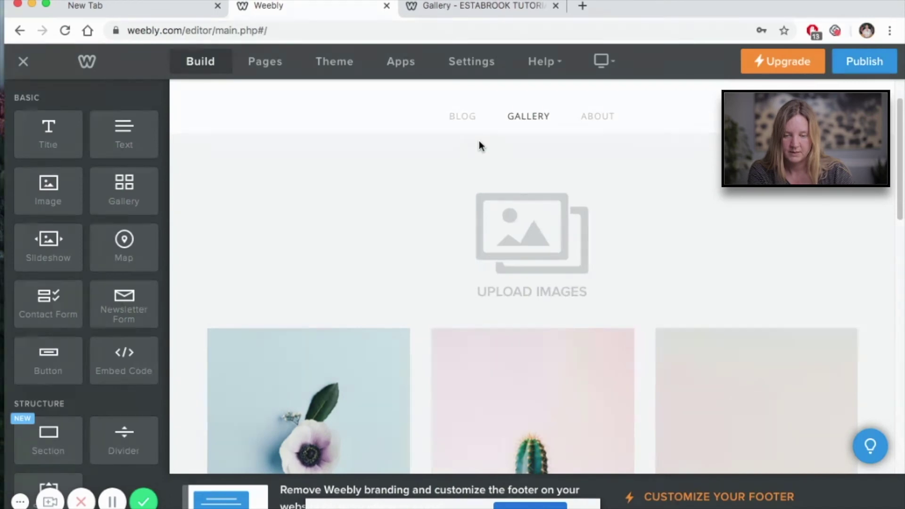
Step: Upload three portrait artwork JPGs from the computer into the new gallery
click(516, 245)
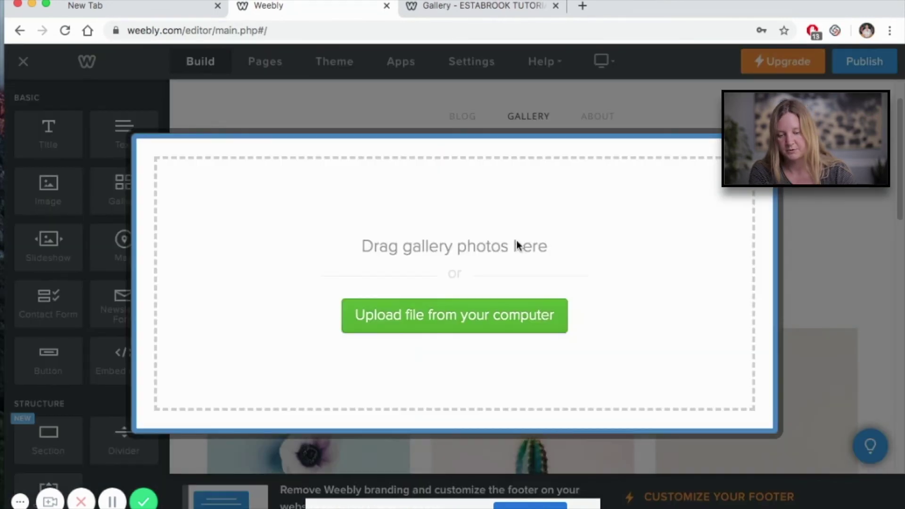
click(478, 321)
shift+click(517, 151)
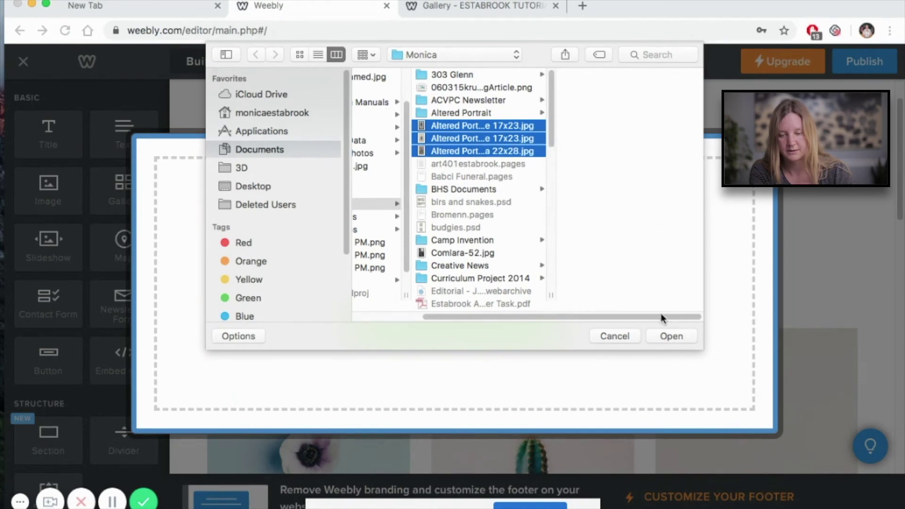
click(671, 335)
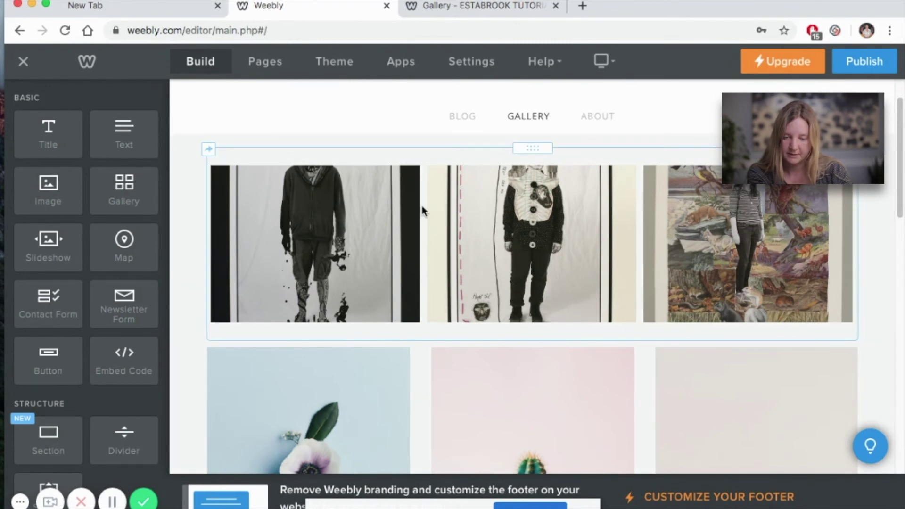
click(356, 164)
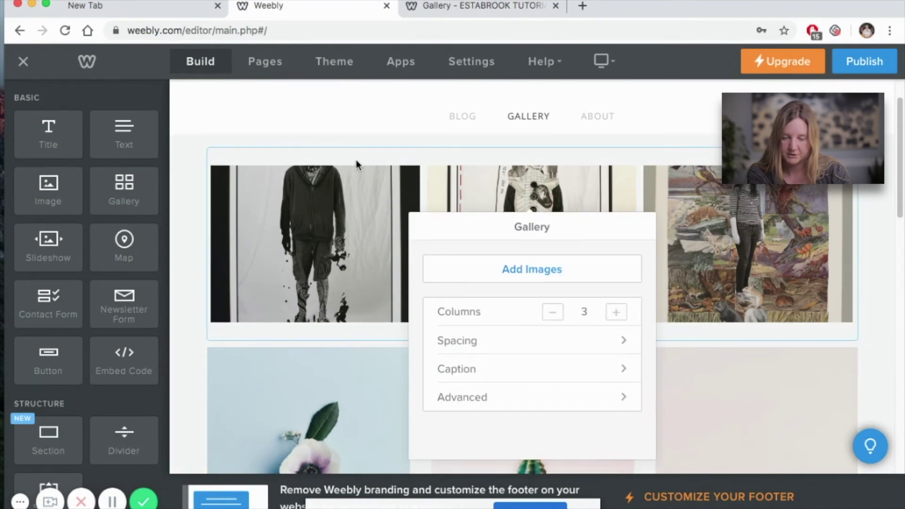
Step: Set the gallery layout to 3 columns
click(558, 317)
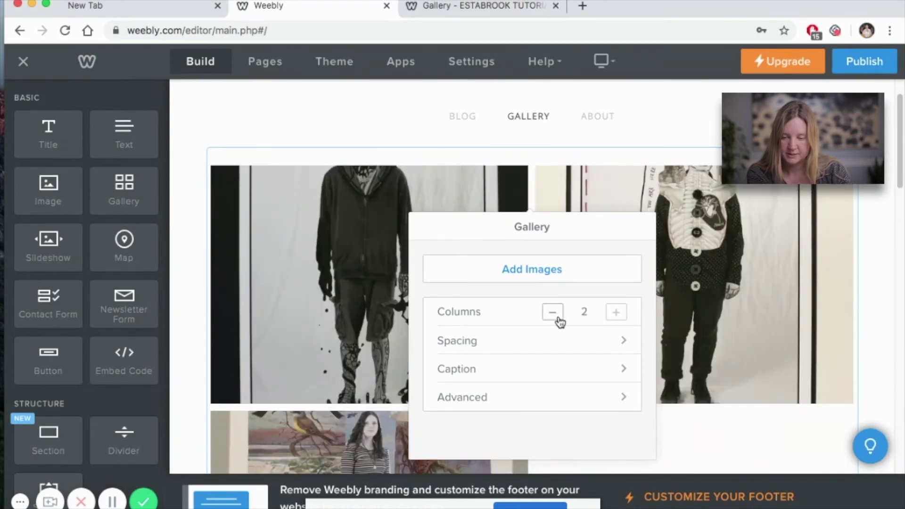
click(617, 320)
click(618, 321)
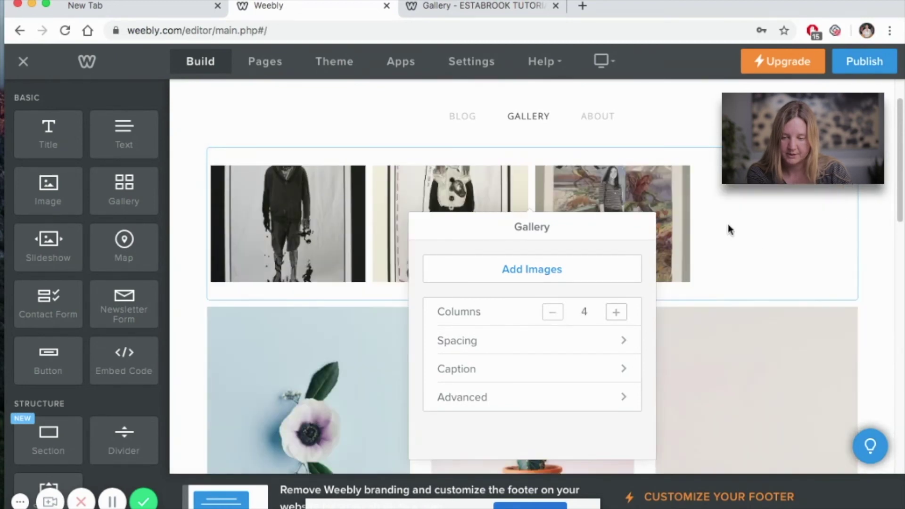
click(549, 315)
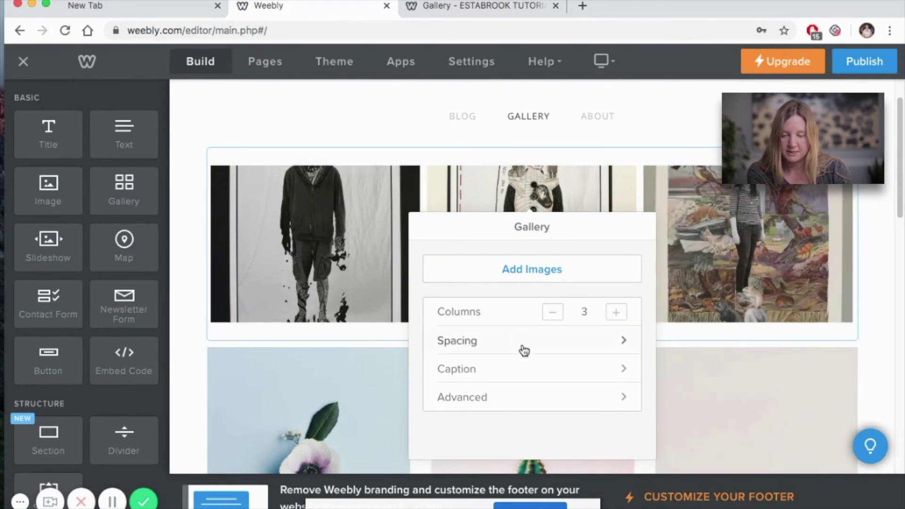
Step: Check the gallery spacing and keep the top margin at 20
click(572, 349)
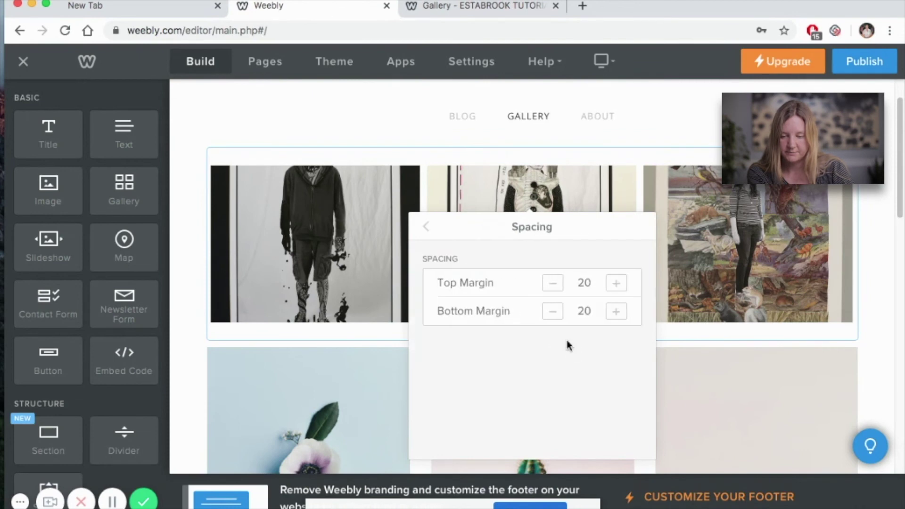
click(620, 291)
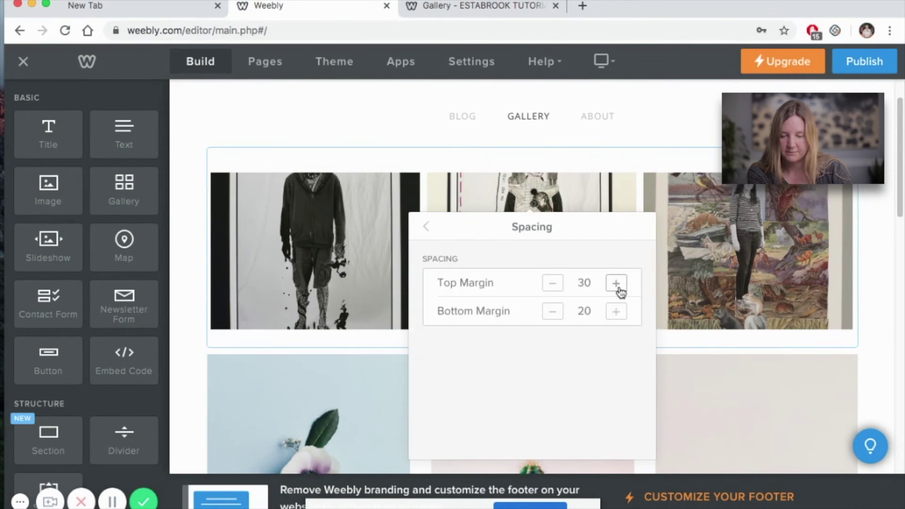
click(620, 292)
click(552, 282)
click(552, 283)
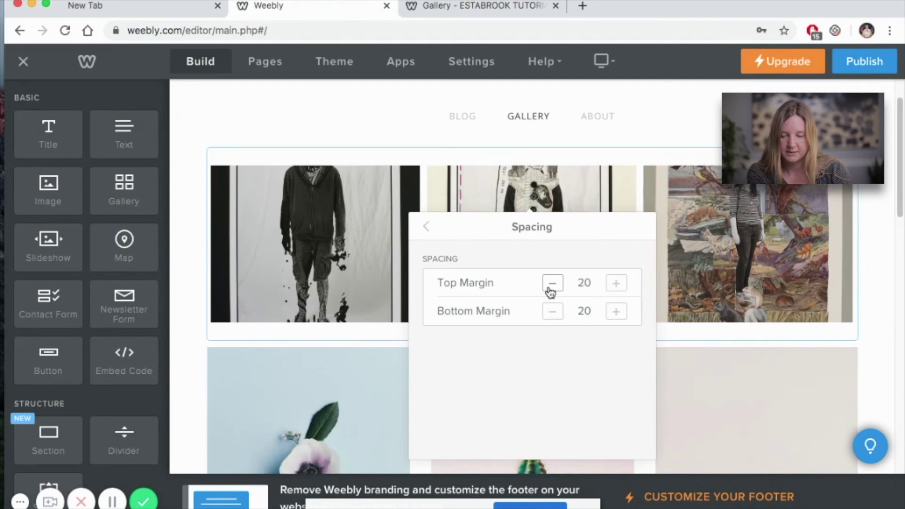
click(426, 231)
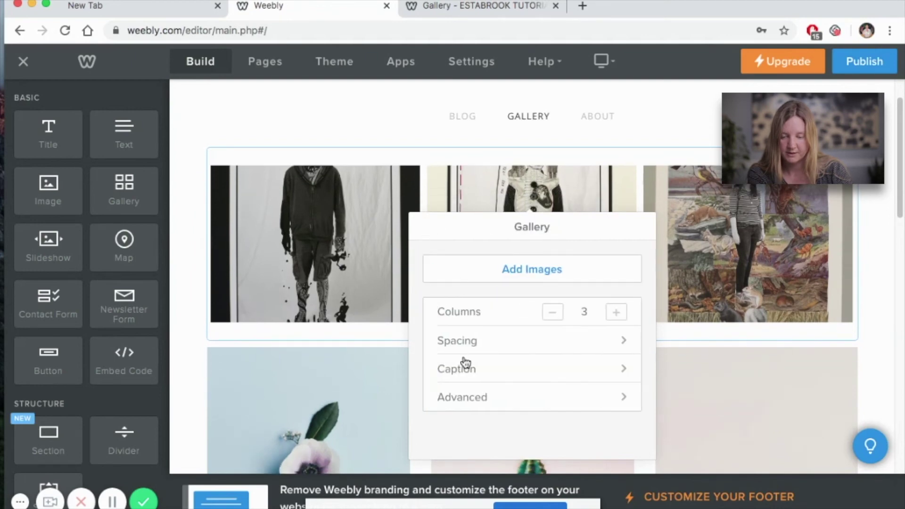
Step: Turn on Display Caption On Hover for the gallery images
click(498, 373)
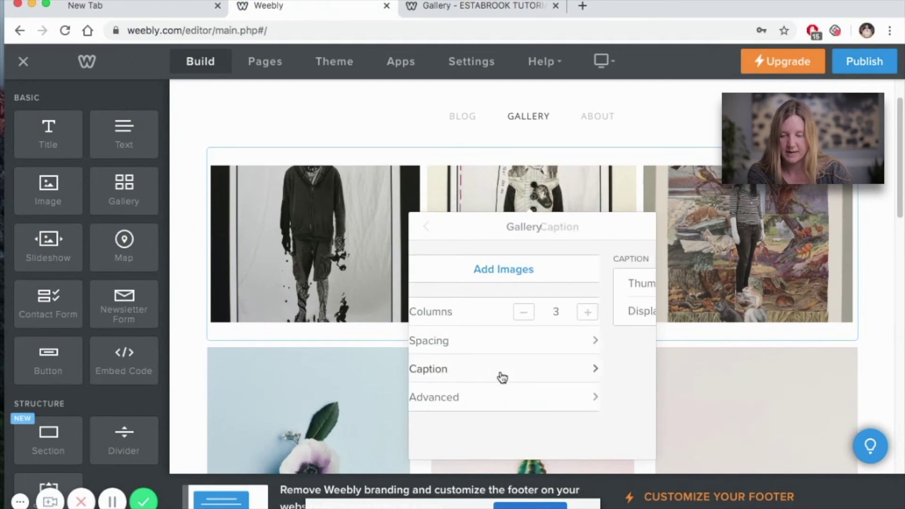
click(615, 310)
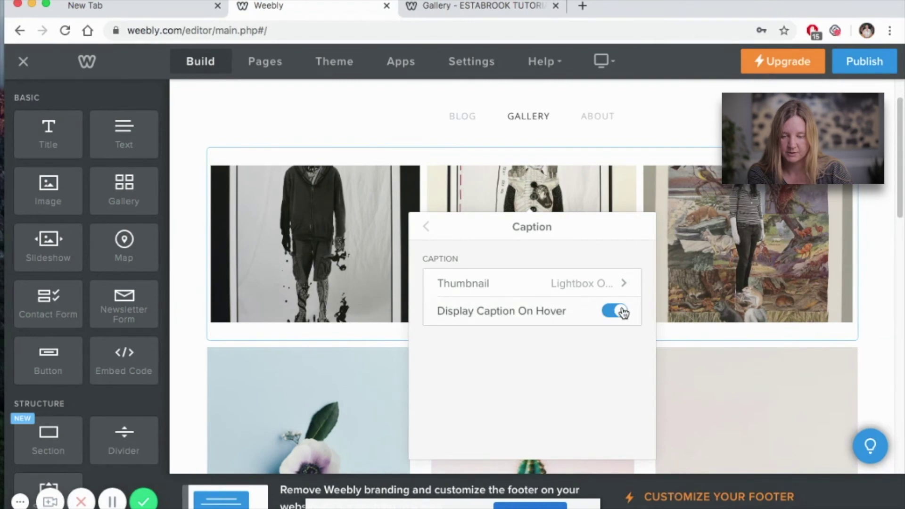
click(426, 236)
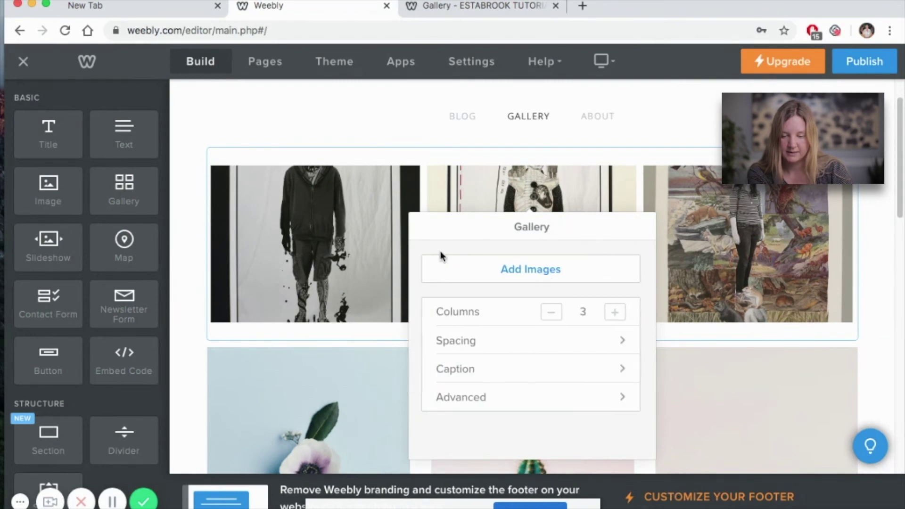
click(515, 401)
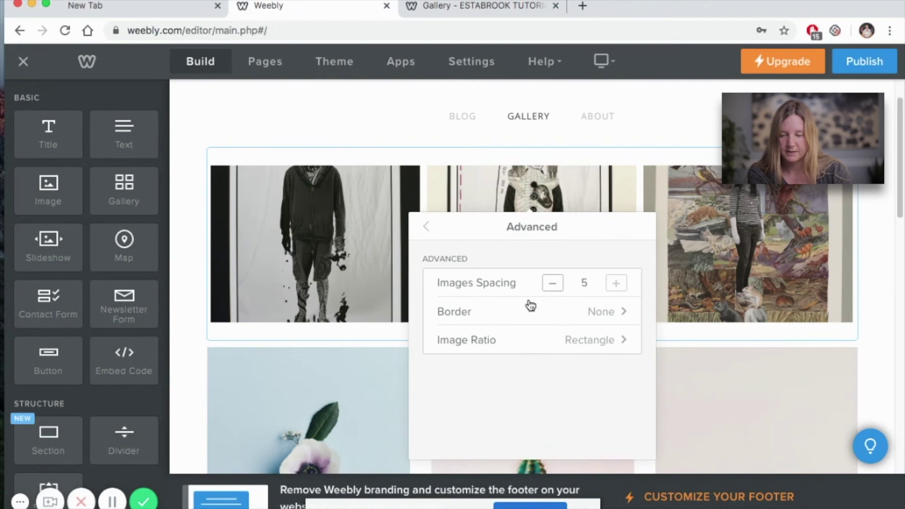
Step: Give the gallery images a Thick border and set Image Ratio to None
click(617, 317)
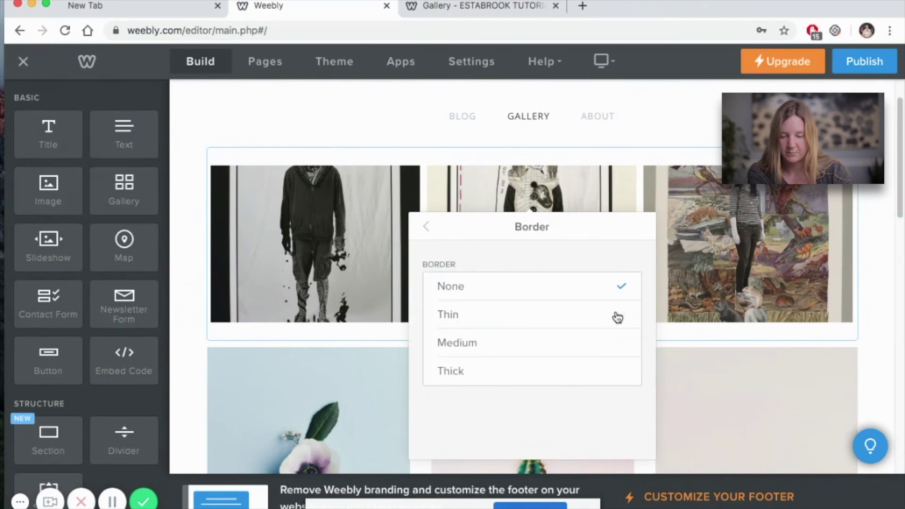
click(476, 373)
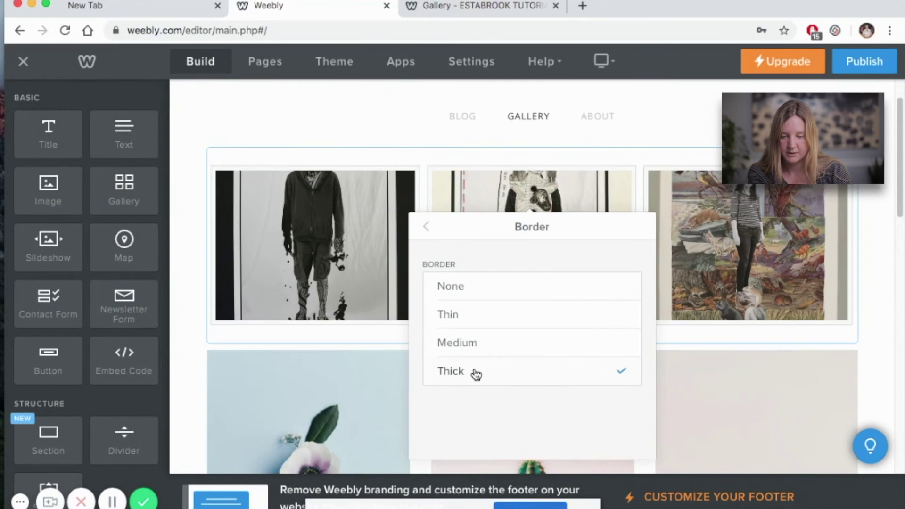
click(440, 241)
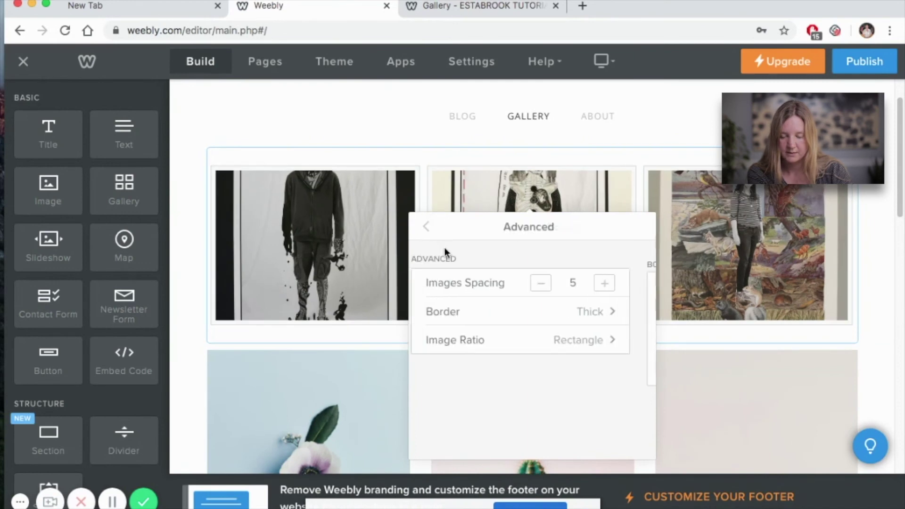
click(515, 347)
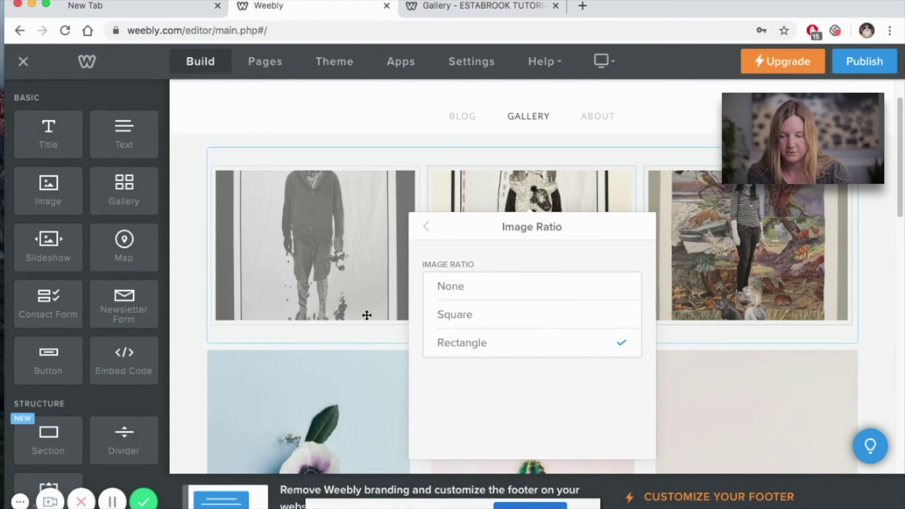
click(467, 322)
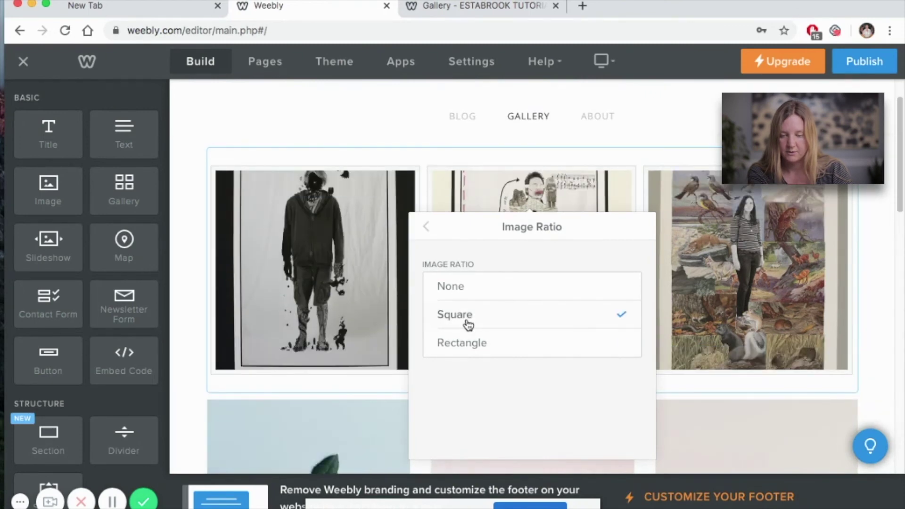
click(471, 293)
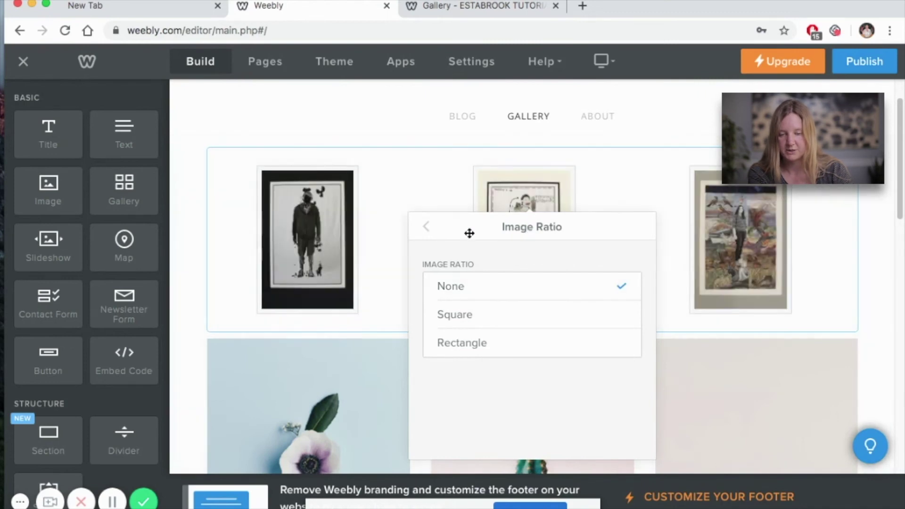
click(426, 227)
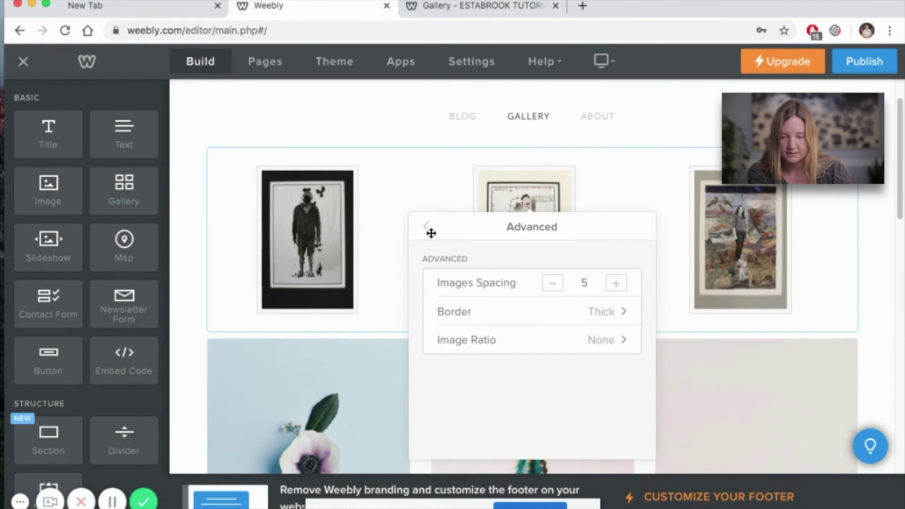
click(427, 229)
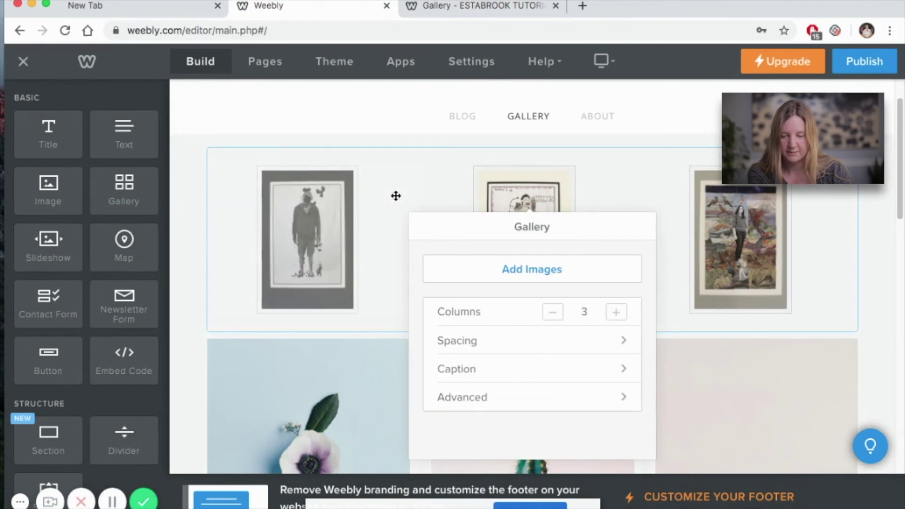
Step: Leave the first image's caption empty and publish the site to view the live Gallery
click(395, 195)
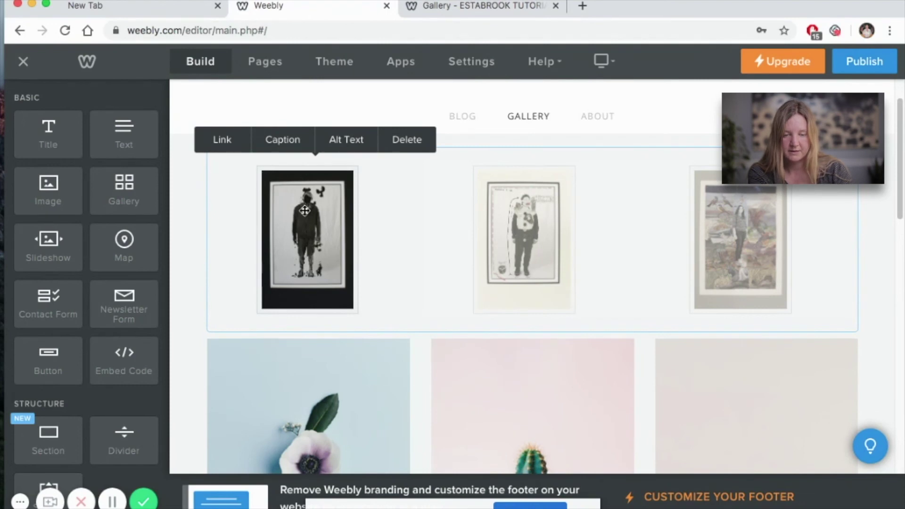
click(289, 142)
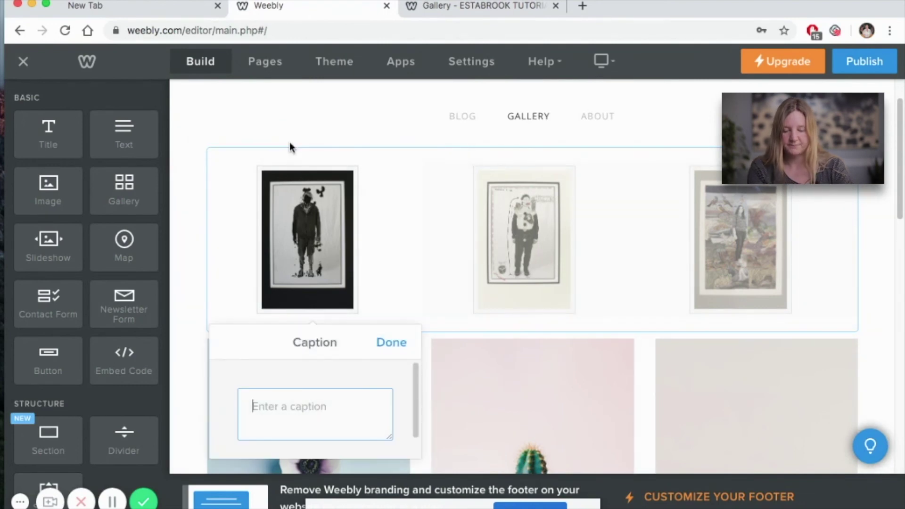
click(282, 287)
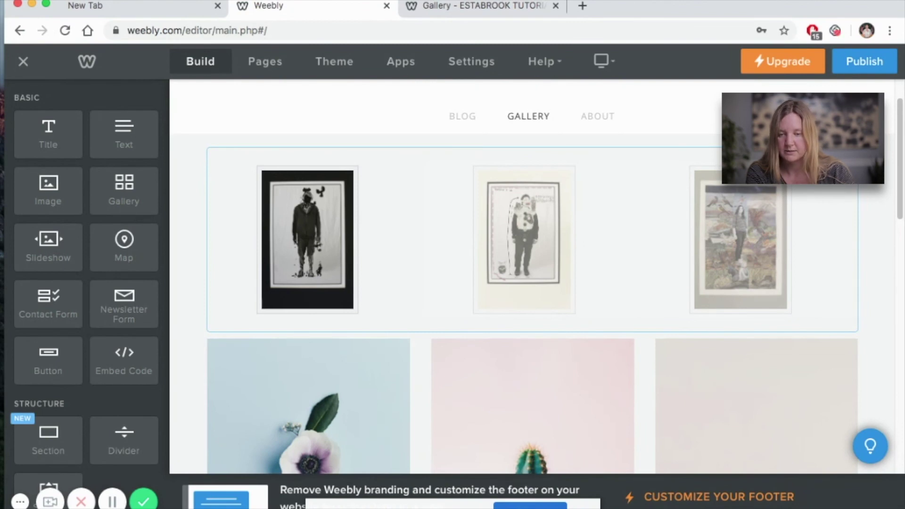
click(864, 61)
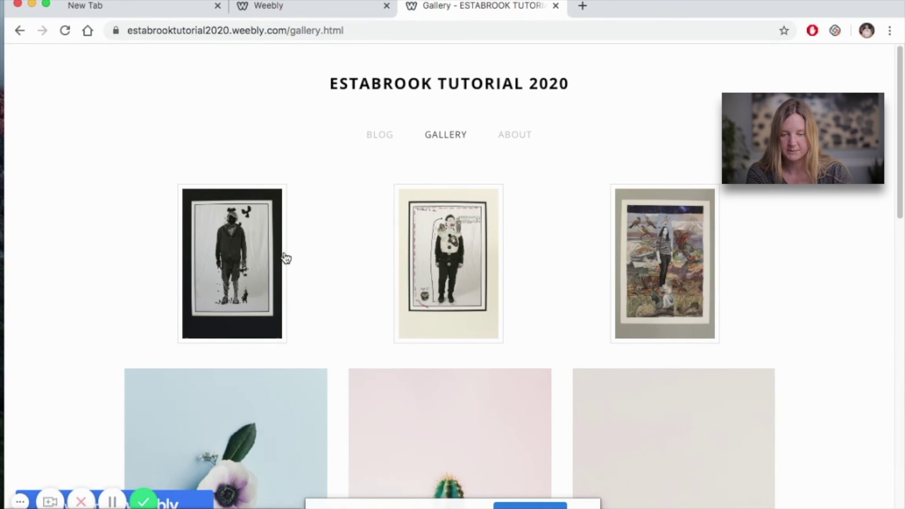
Step: View the three portrait artworks one after another in the live site's lightbox
click(220, 262)
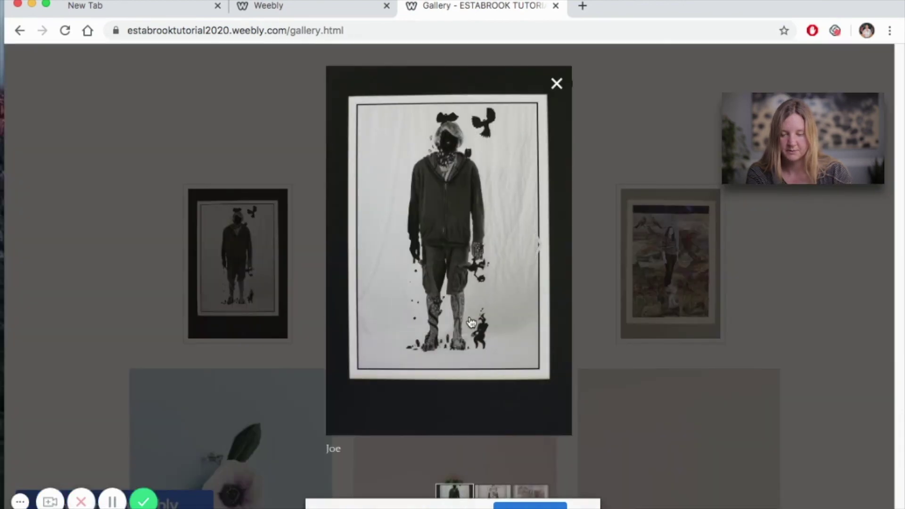
click(556, 84)
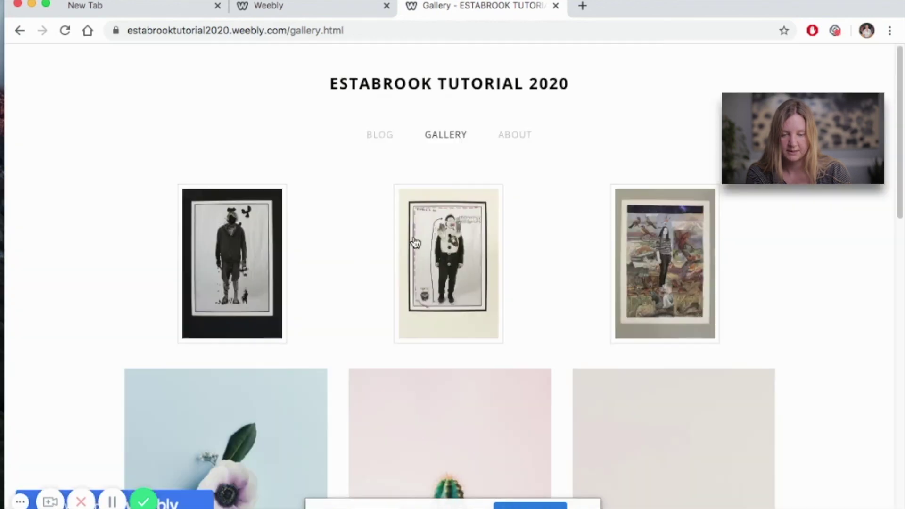
click(240, 254)
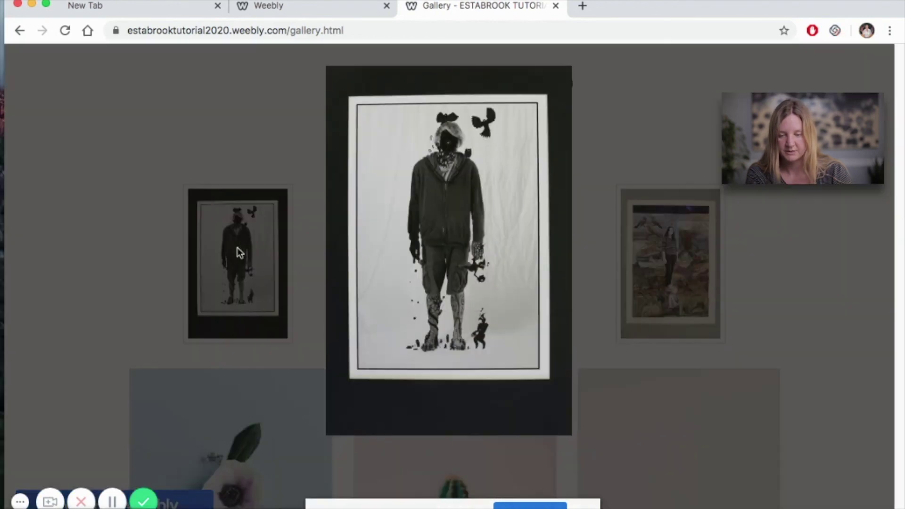
click(541, 251)
click(543, 250)
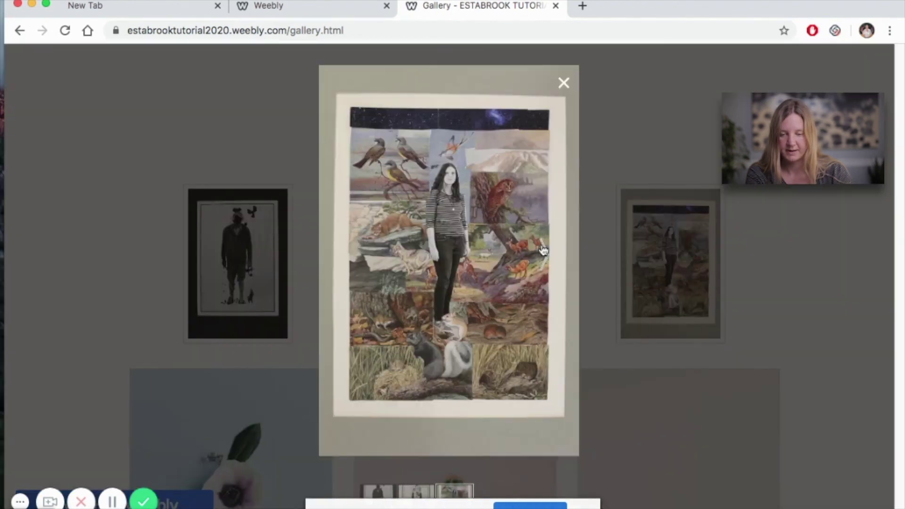
click(558, 83)
Step: Enlarge and close the flower, cactus and pineapple photos in the gallery grid
scroll(228, 269, down, 2)
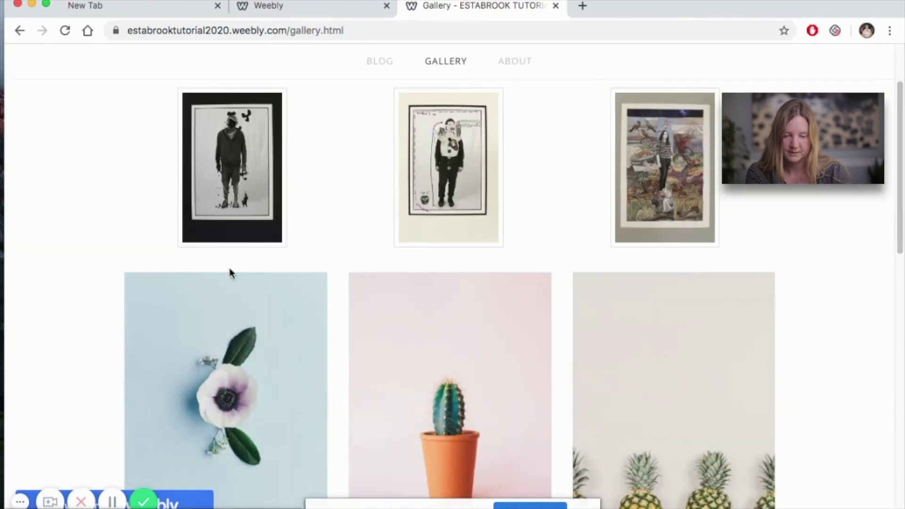
click(230, 314)
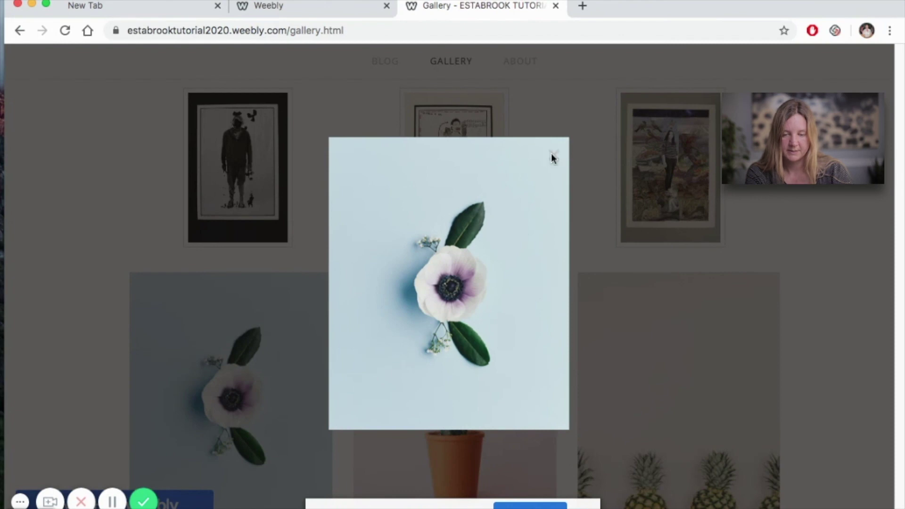
click(552, 155)
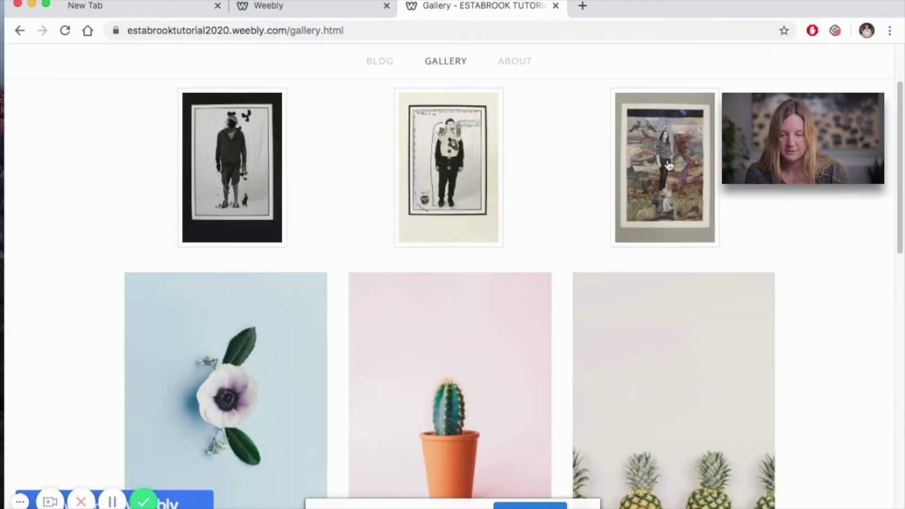
click(188, 395)
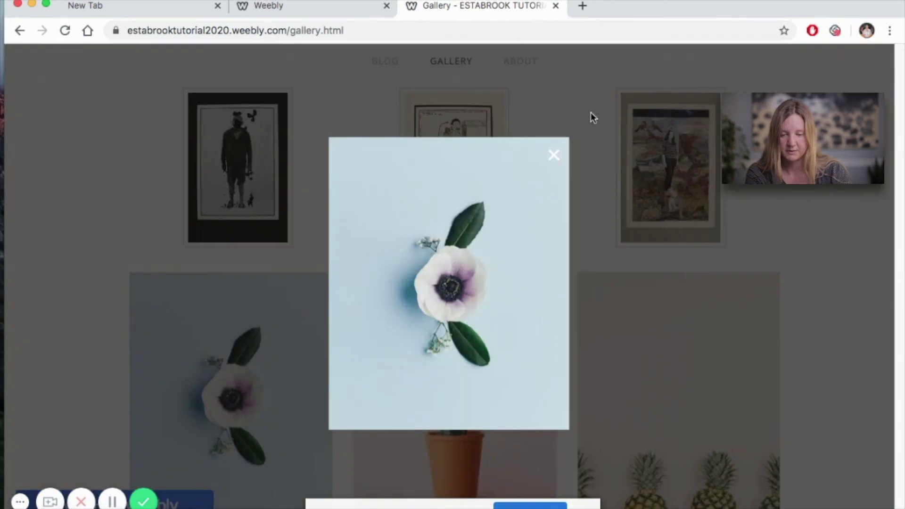
click(554, 158)
click(471, 347)
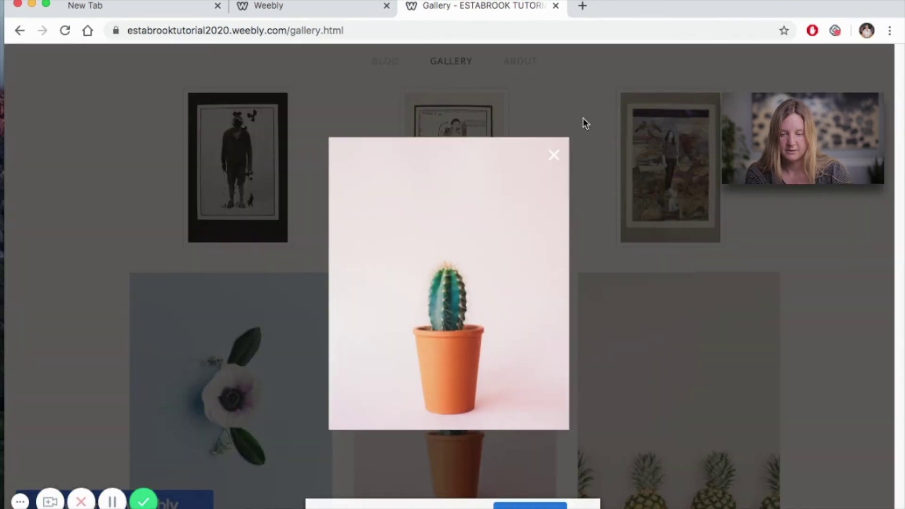
click(555, 157)
click(644, 400)
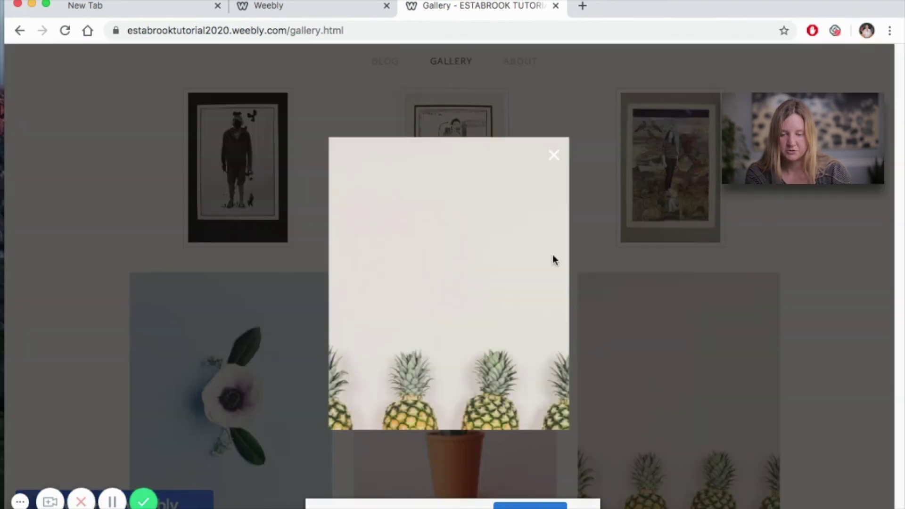
click(553, 159)
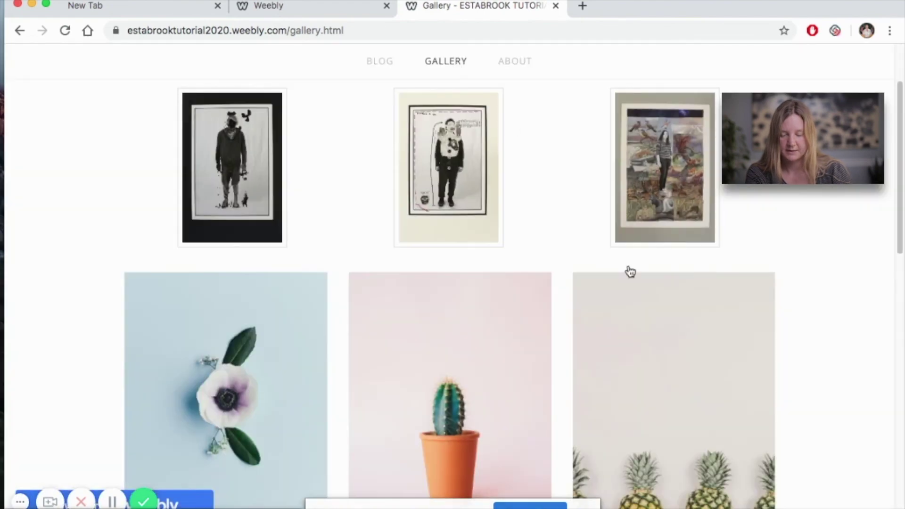
Step: Review the live About page, then go back to the Weebly editor tab
scroll(652, 170, up, 2)
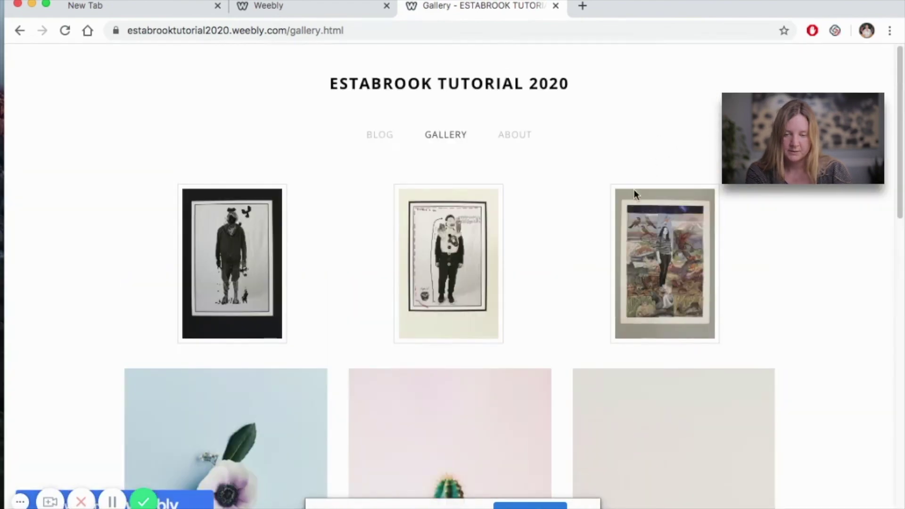
click(516, 140)
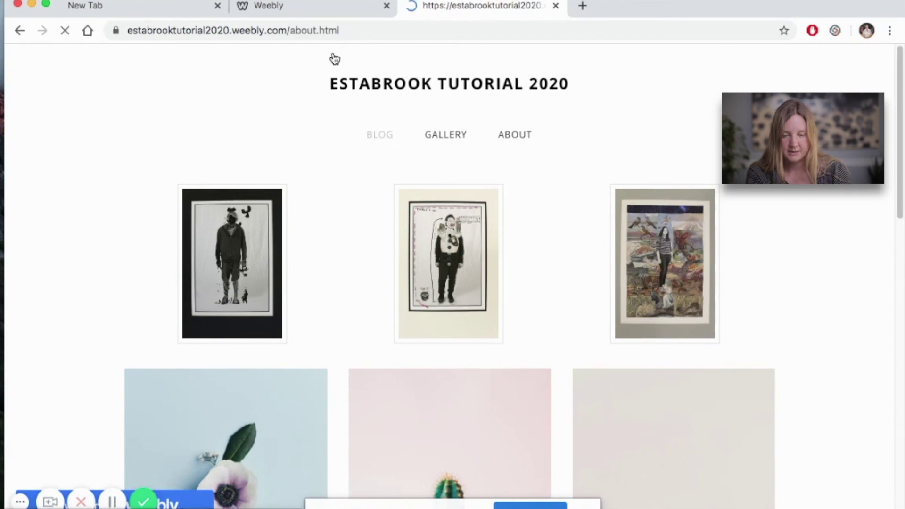
scroll(646, 250, down, 10)
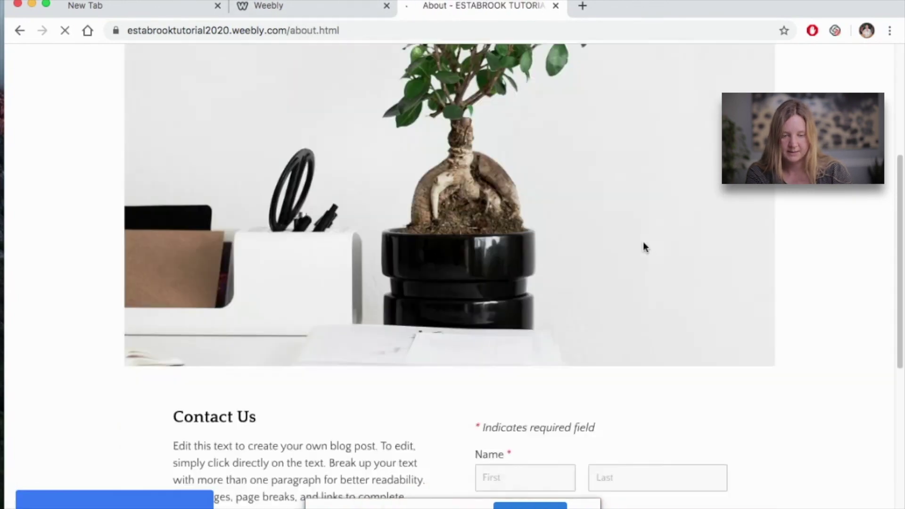
scroll(331, 342, down, 2)
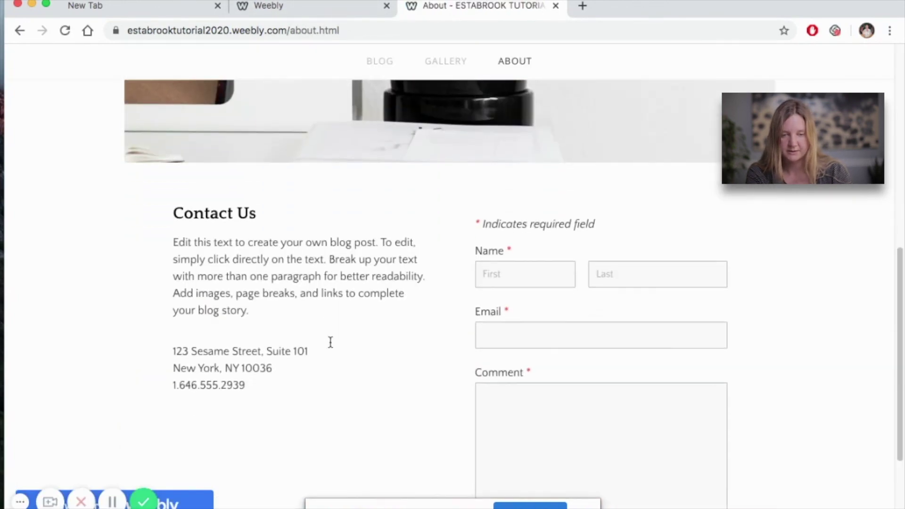
click(317, 8)
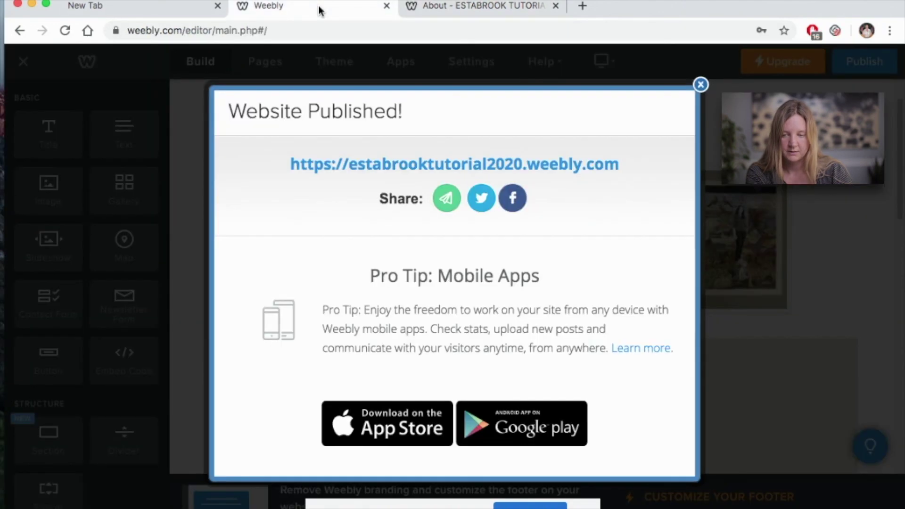
Step: Dismiss the Website Published notice and go to the About page in the editor
click(700, 85)
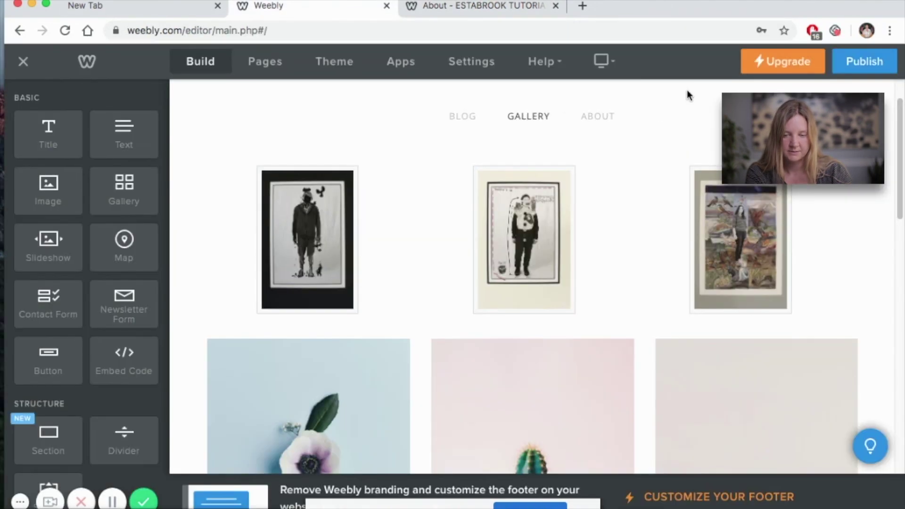
click(609, 118)
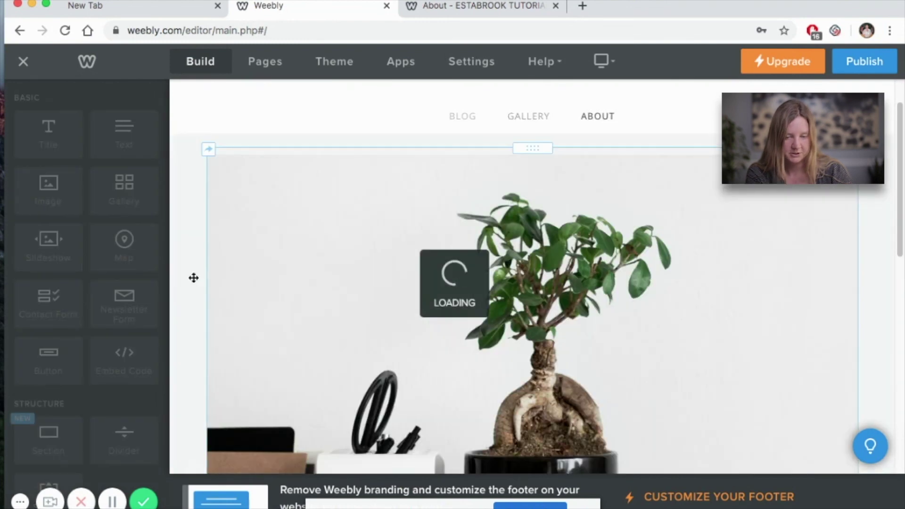
scroll(549, 259, down, 4)
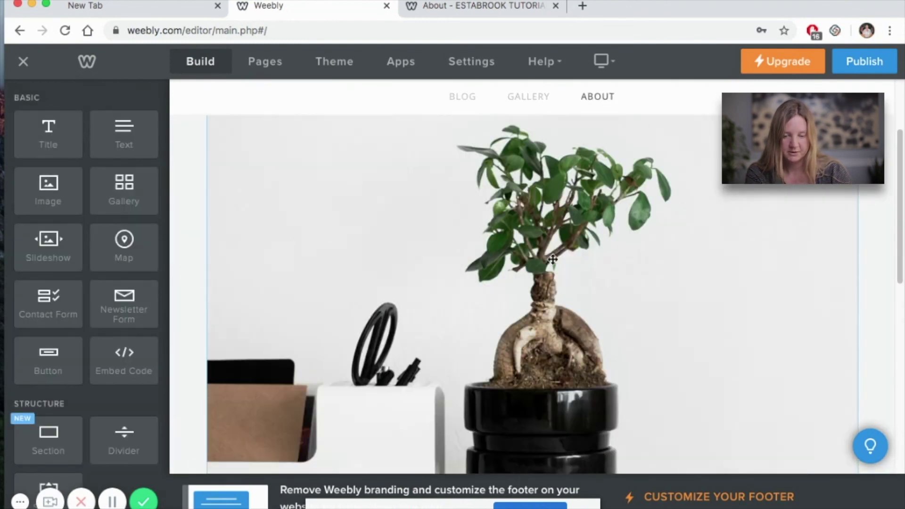
scroll(536, 312, down, 5)
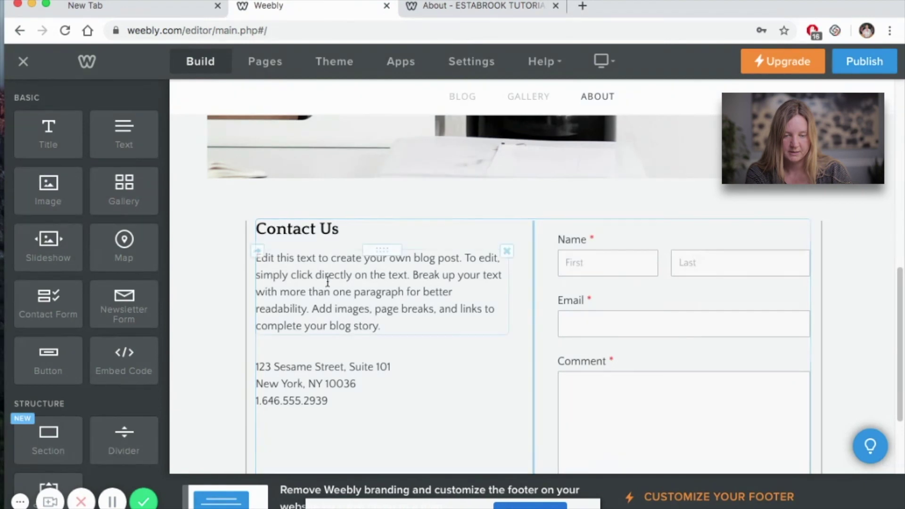
Step: Replace the 'Contact Us' heading text with 'About'
click(345, 229)
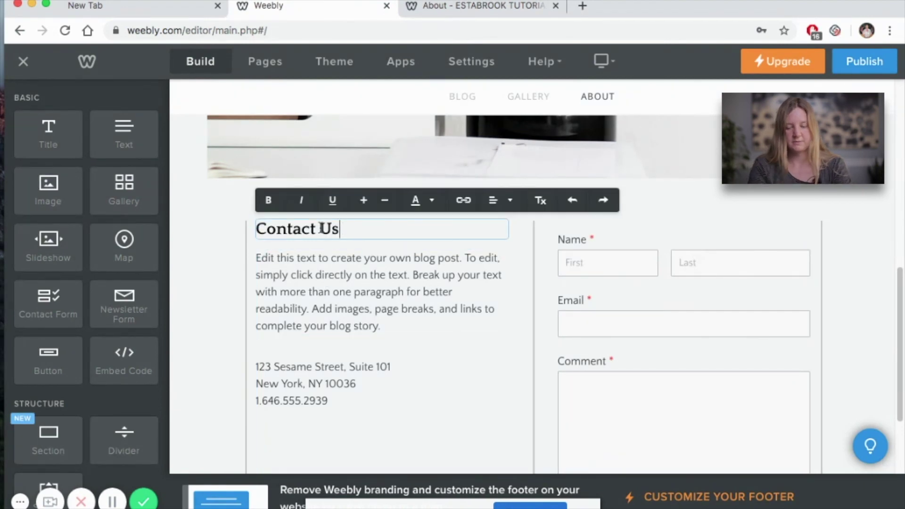
drag(345, 228, 245, 236)
text(About)
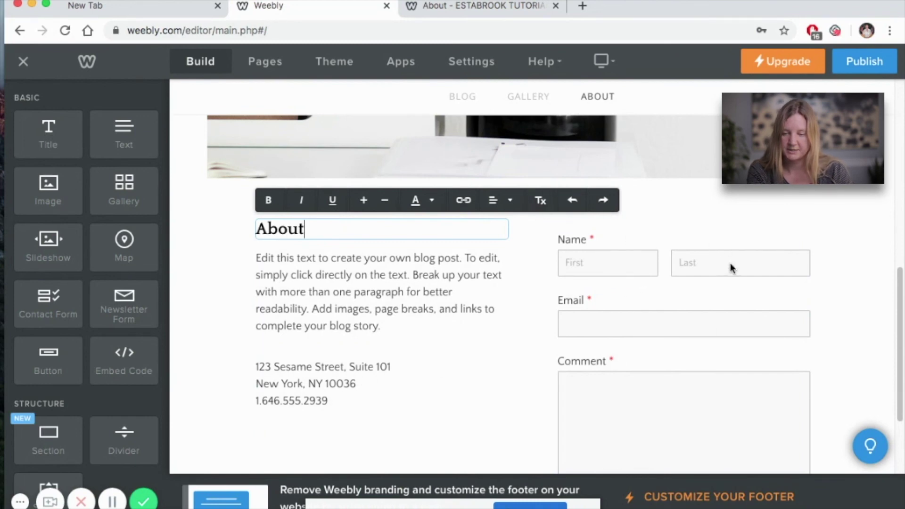
scroll(711, 327, down, 2)
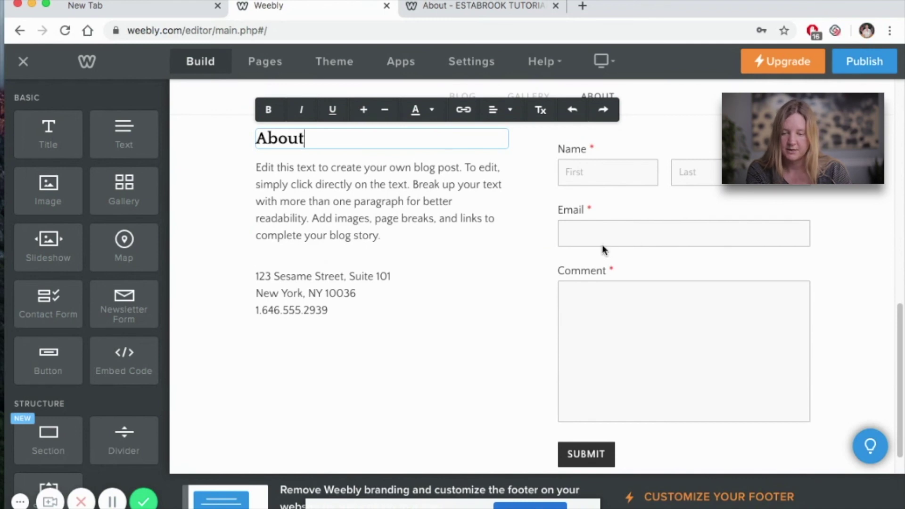
scroll(608, 242, up, 1)
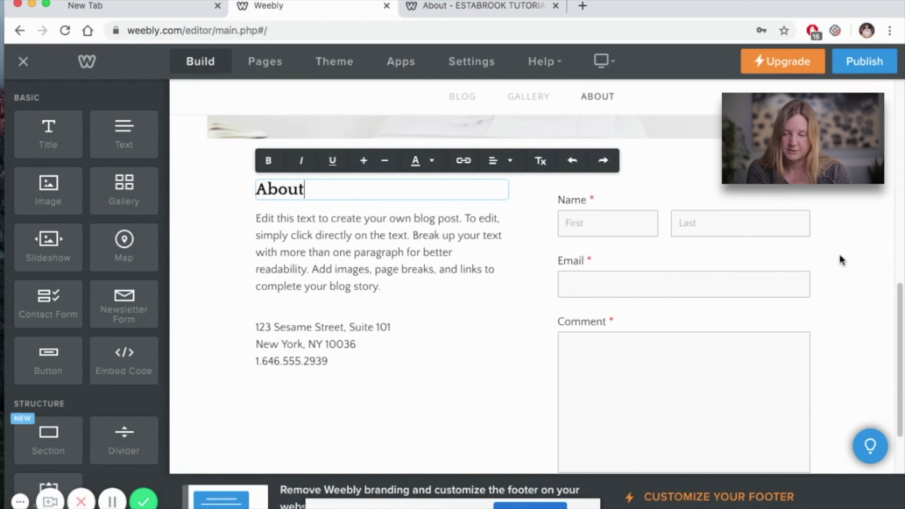
scroll(837, 254, up, 5)
scroll(833, 248, down, 6)
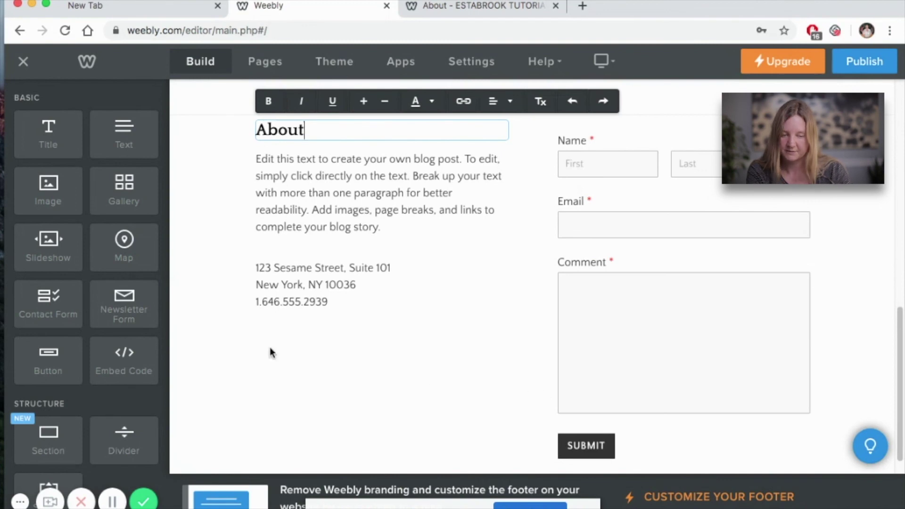
Step: Drag a Map element from the Build sidebar onto the page beneath the sample address
scroll(105, 245, down, 8)
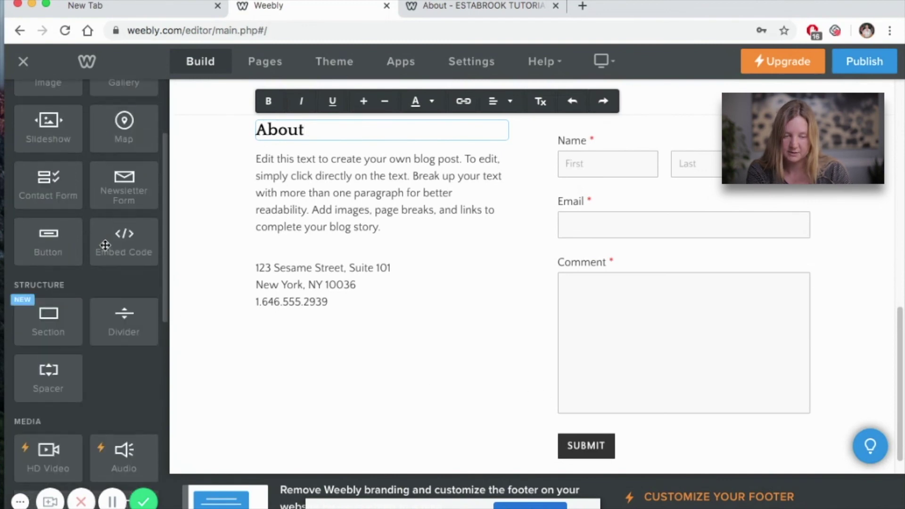
scroll(105, 245, down, 2)
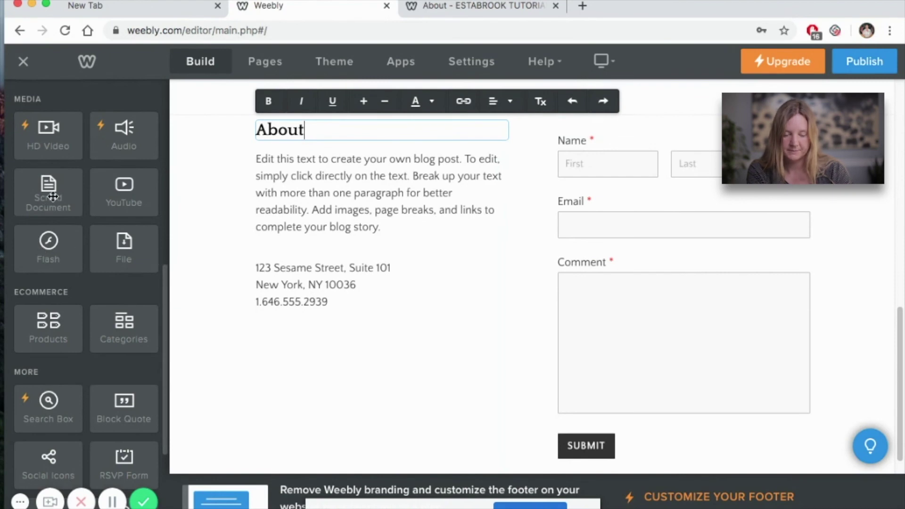
scroll(131, 240, down, 4)
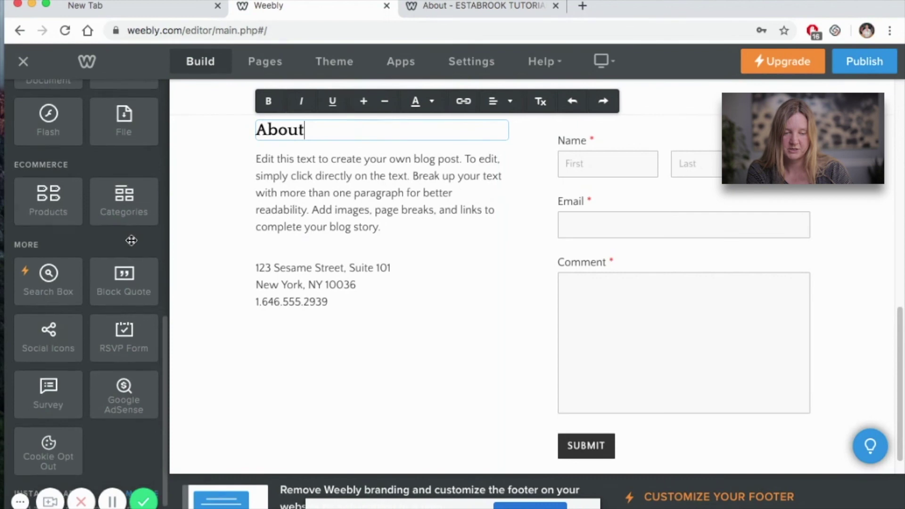
scroll(131, 240, down, 3)
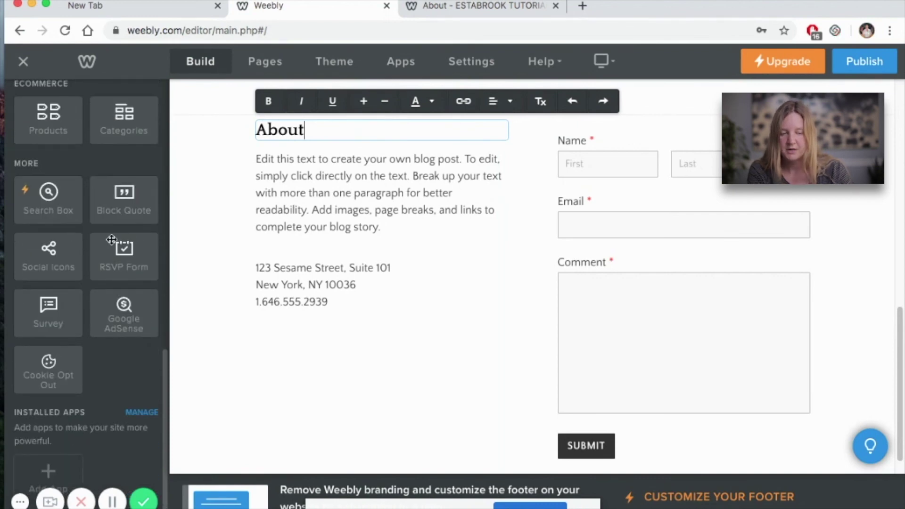
scroll(109, 239, up, 10)
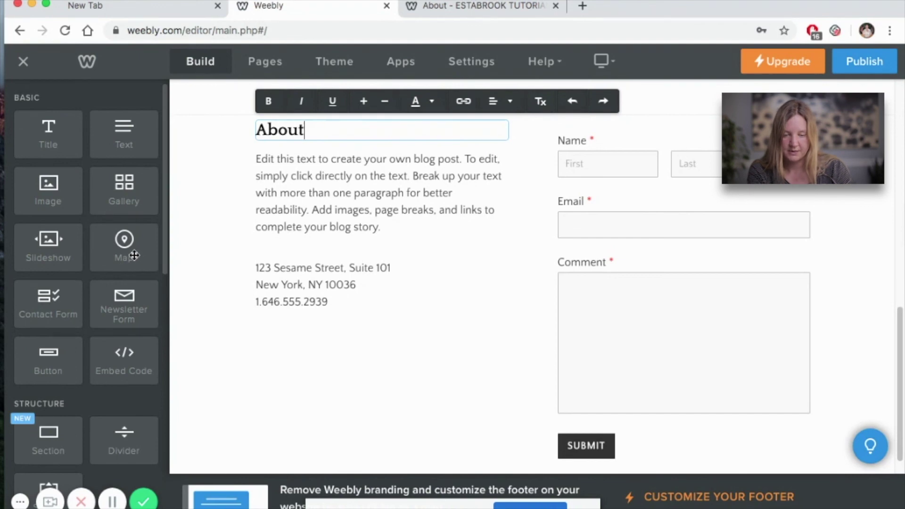
drag(122, 249, 361, 335)
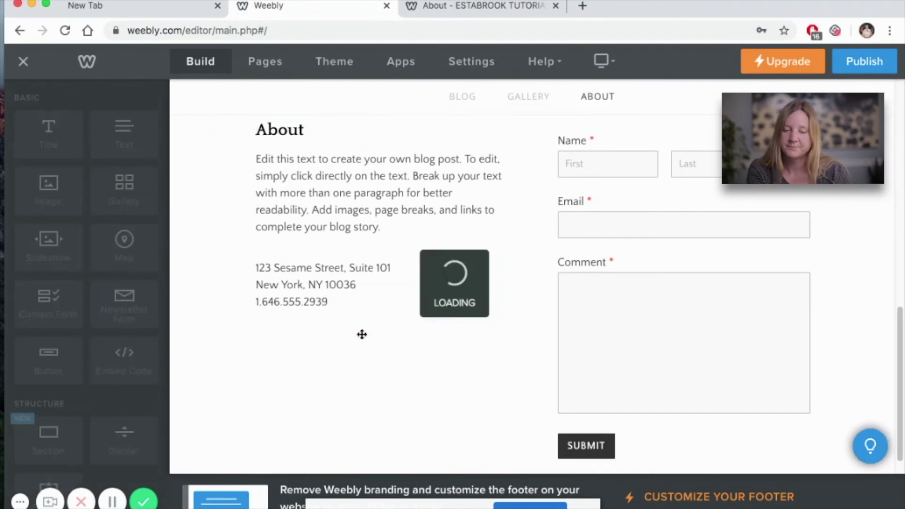